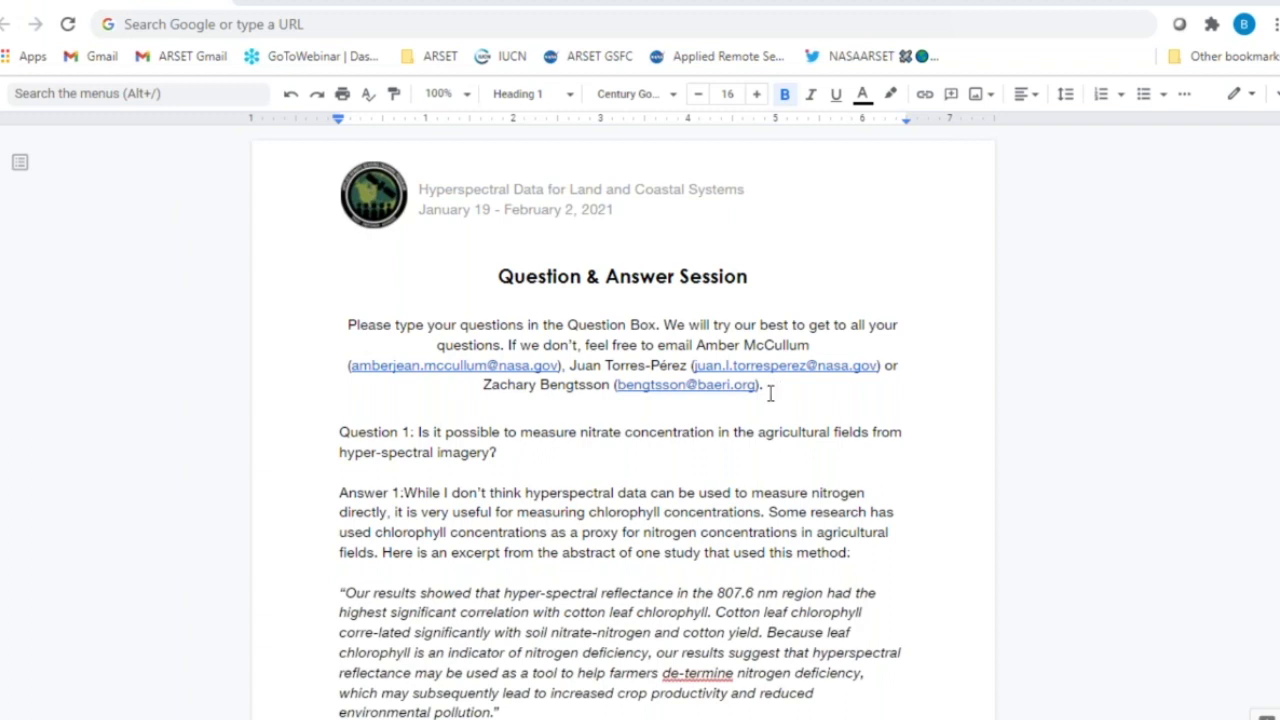
# - Insert a space before "While" in Answer 1 and clear the document's web address from the browser's address bar
pyautogui.click(406, 492)
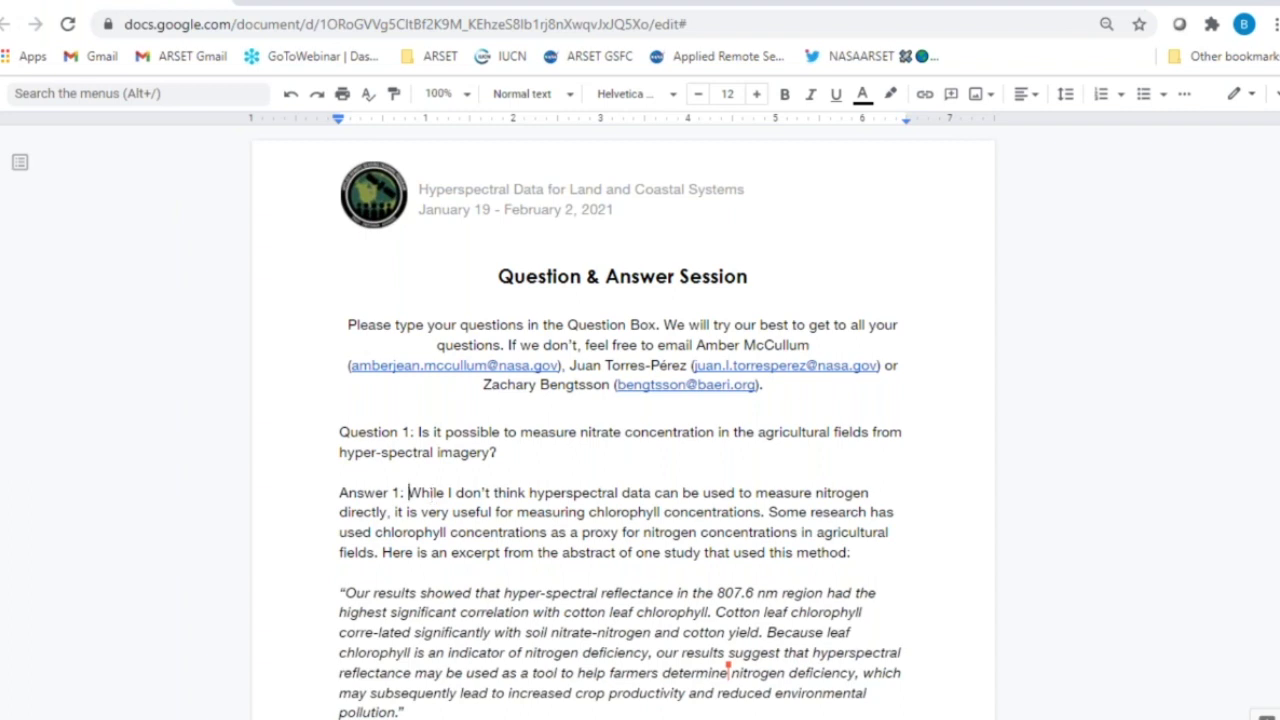
pyautogui.hotkey('ctrl', 'l')
pyautogui.press('BackSpace')
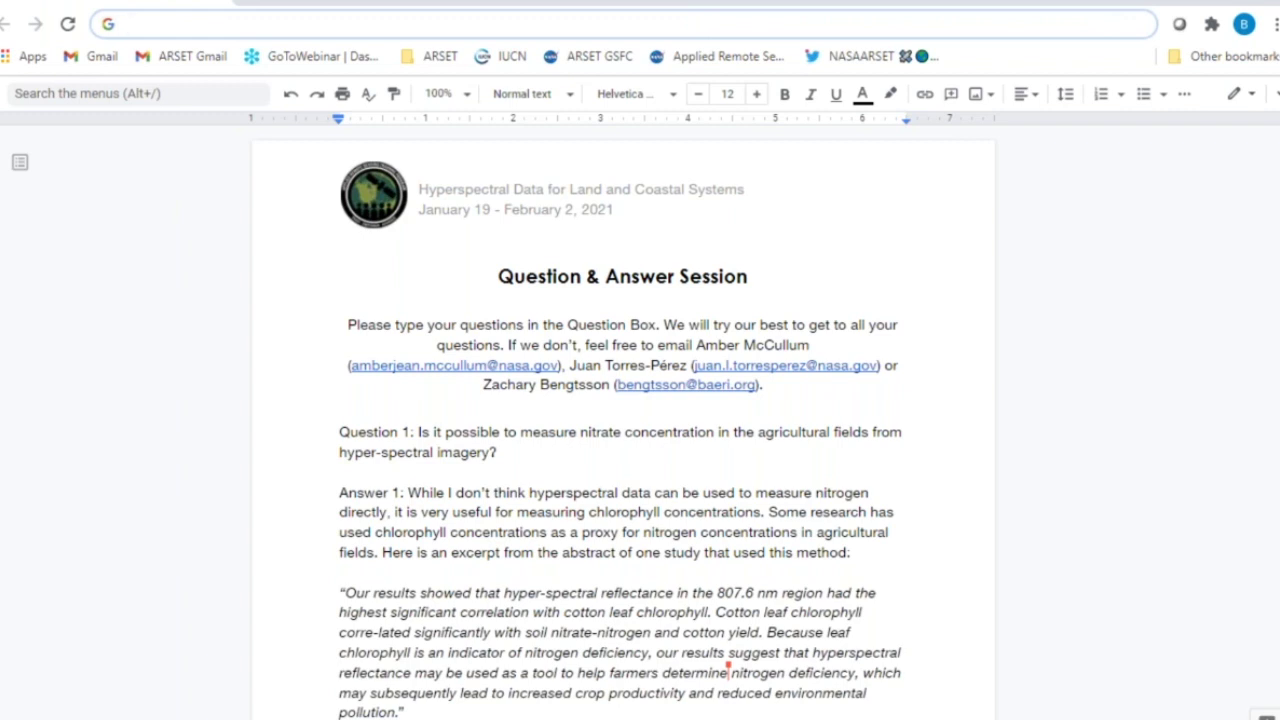
pyautogui.click(506, 496)
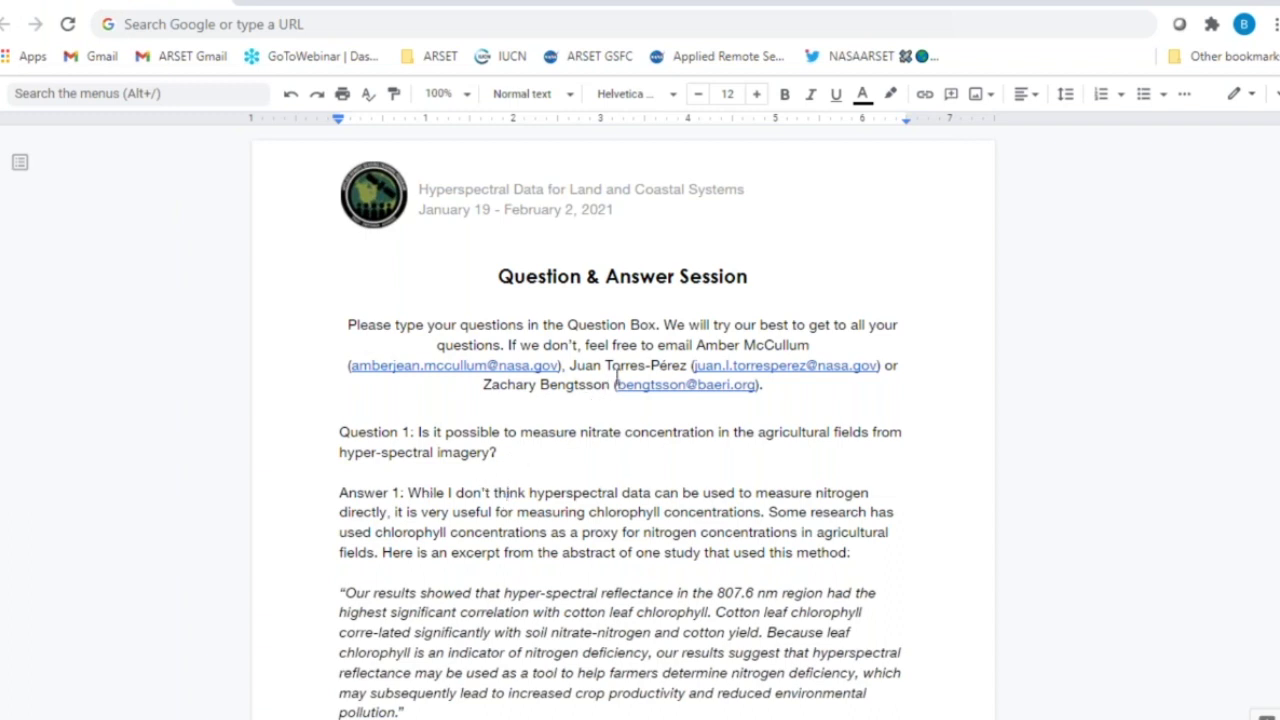
# - Highlight the contact e-mail invitation in the introduction, then clear the document's web address from the address bar again
pyautogui.moveTo(586, 347); pyautogui.dragTo(788, 397)
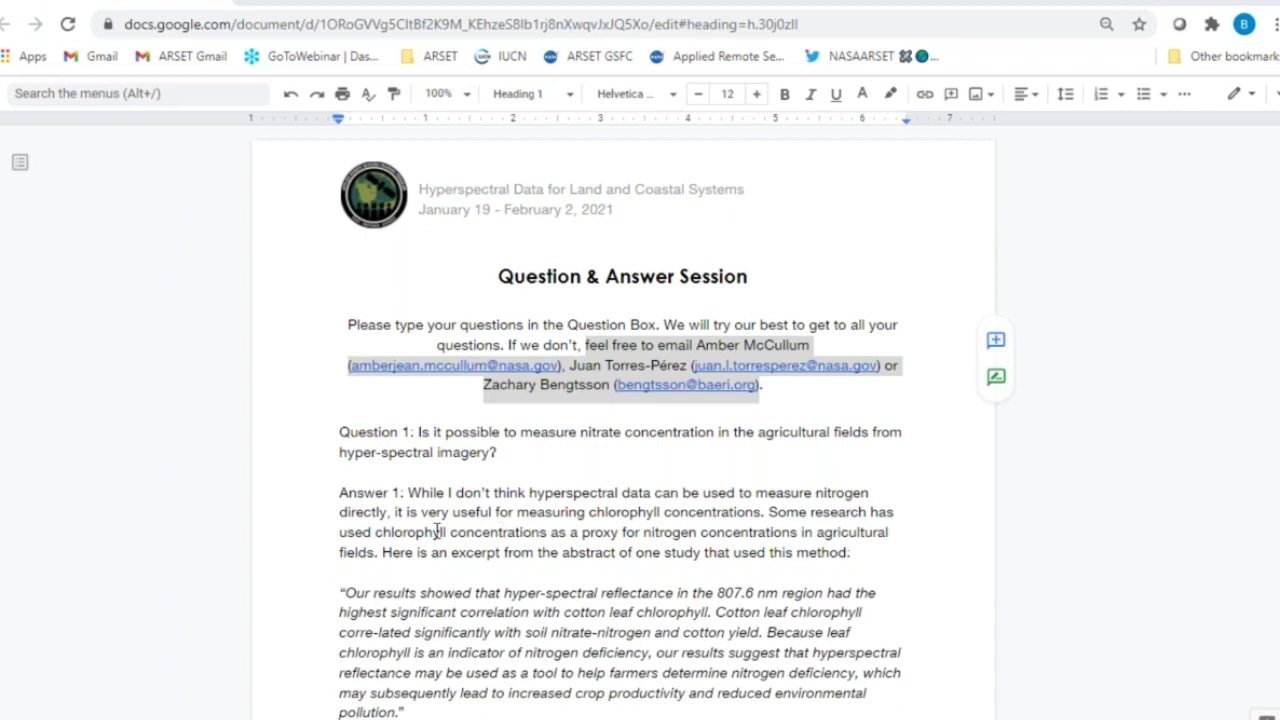
pyautogui.click(407, 492)
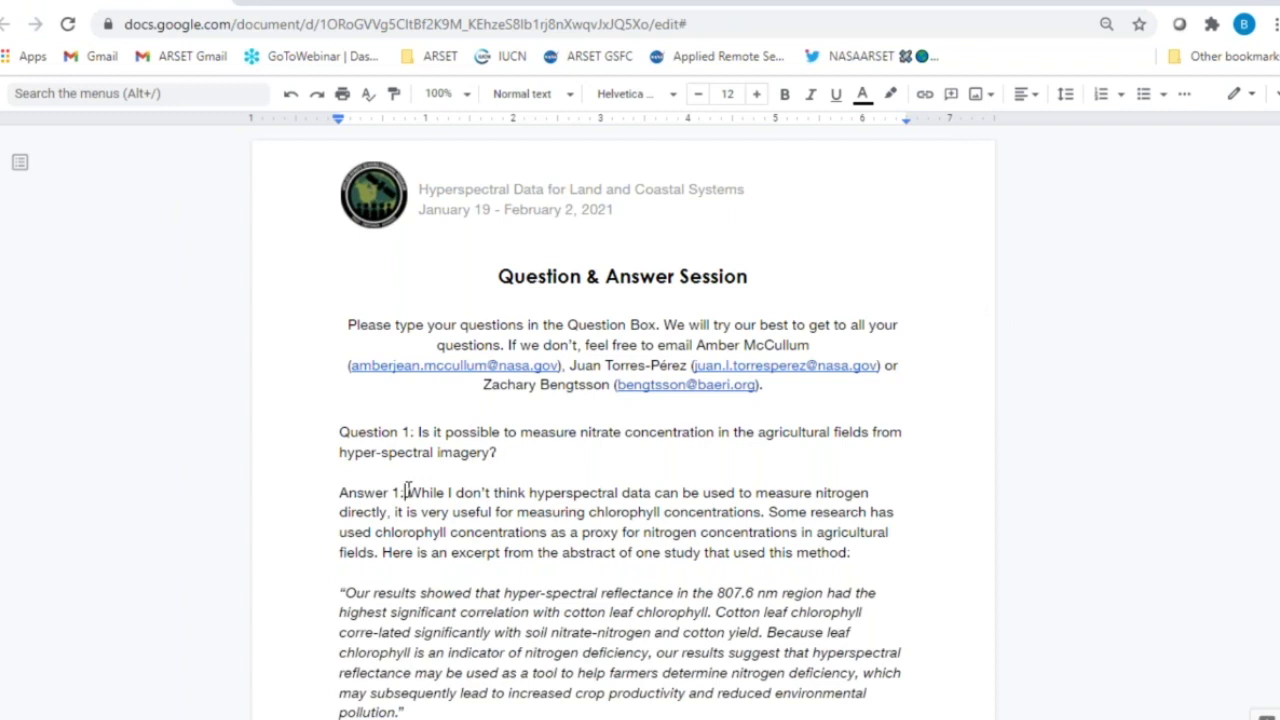
pyautogui.click(717, 24)
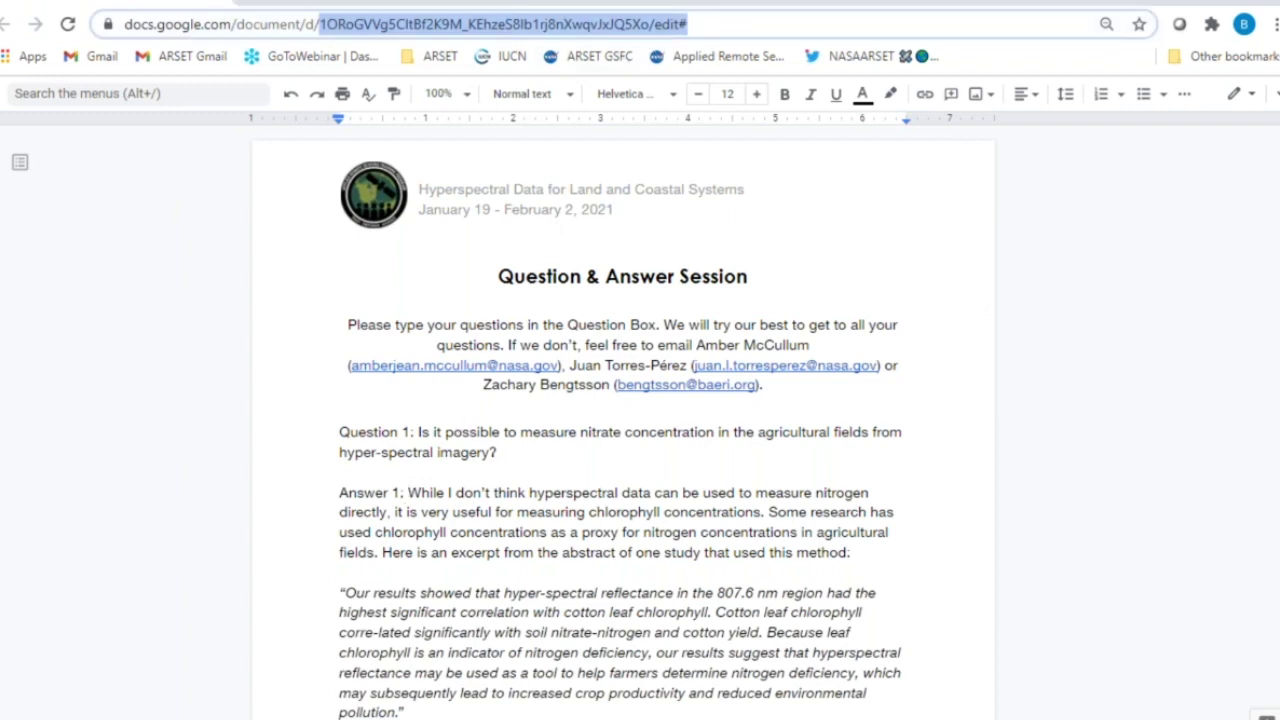
pyautogui.press('BackSpace')
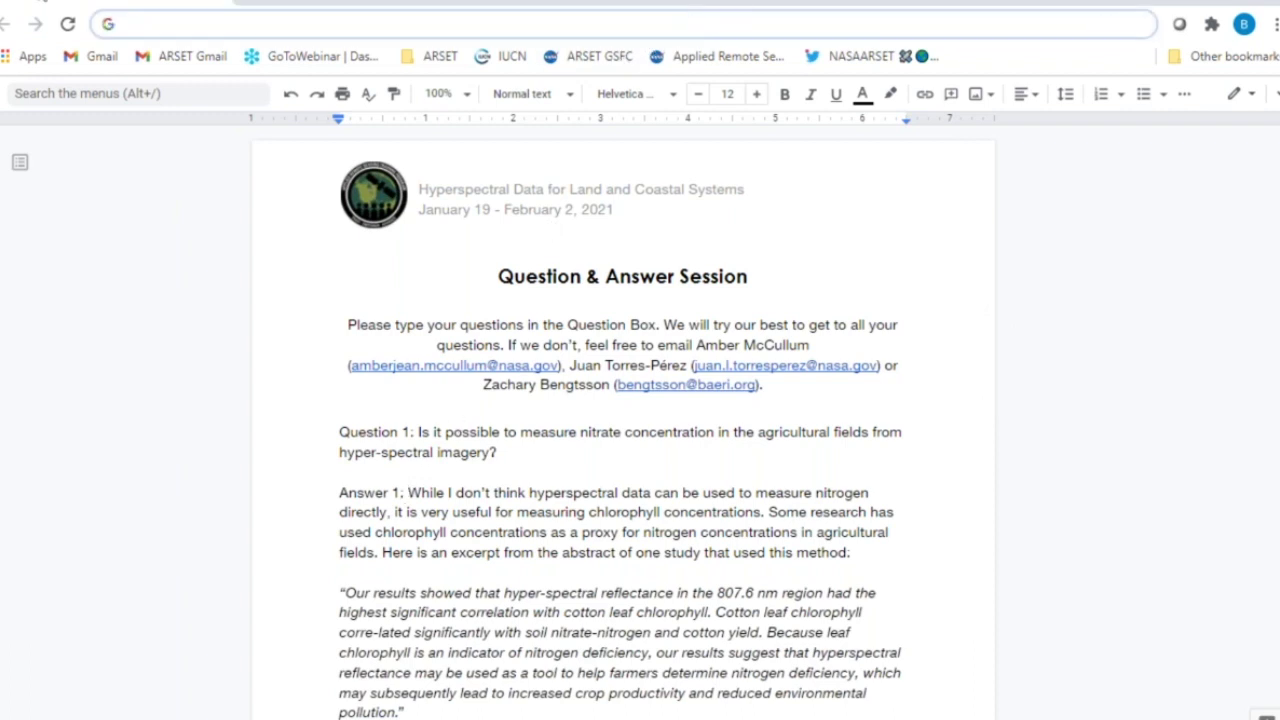
pyautogui.click(491, 512)
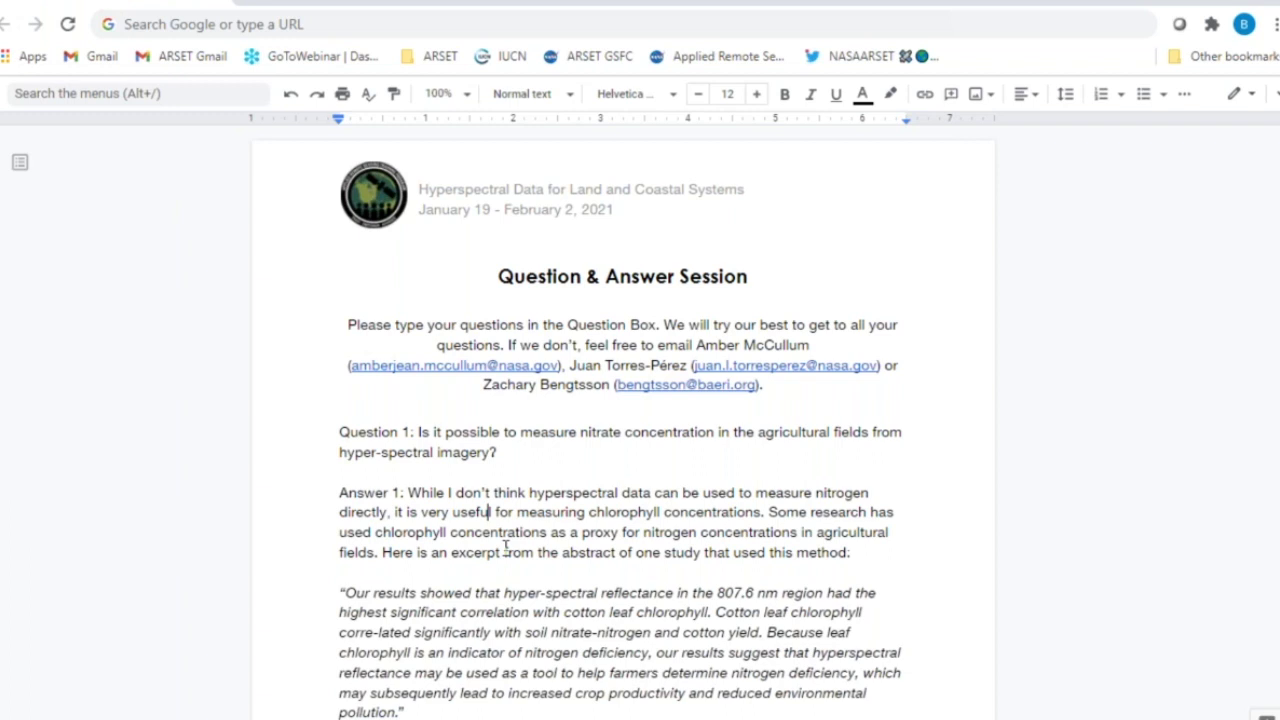
# - Review Answer 1's references, highlighting the cotton leaf chlorophyll paper link and the passage with the apple orchard soil nitrate paper
pyautogui.scroll(-3, 510, 560)
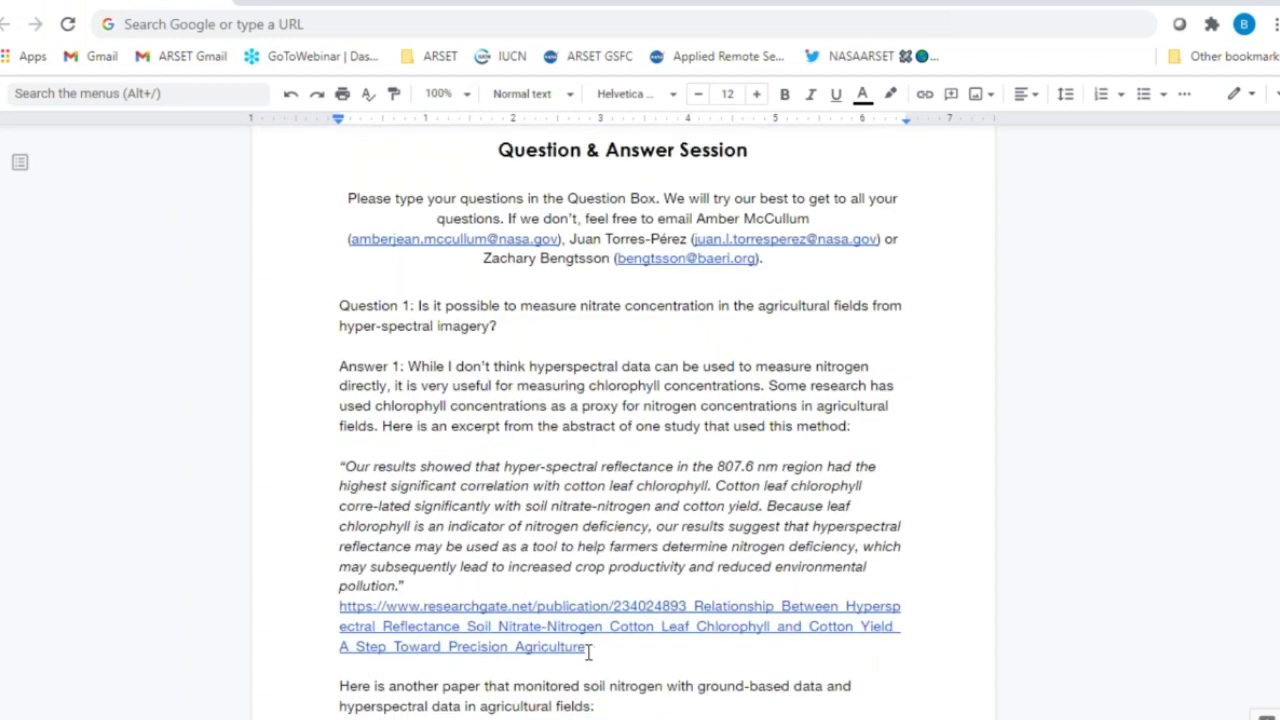
pyautogui.moveTo(588, 648); pyautogui.dragTo(343, 612)
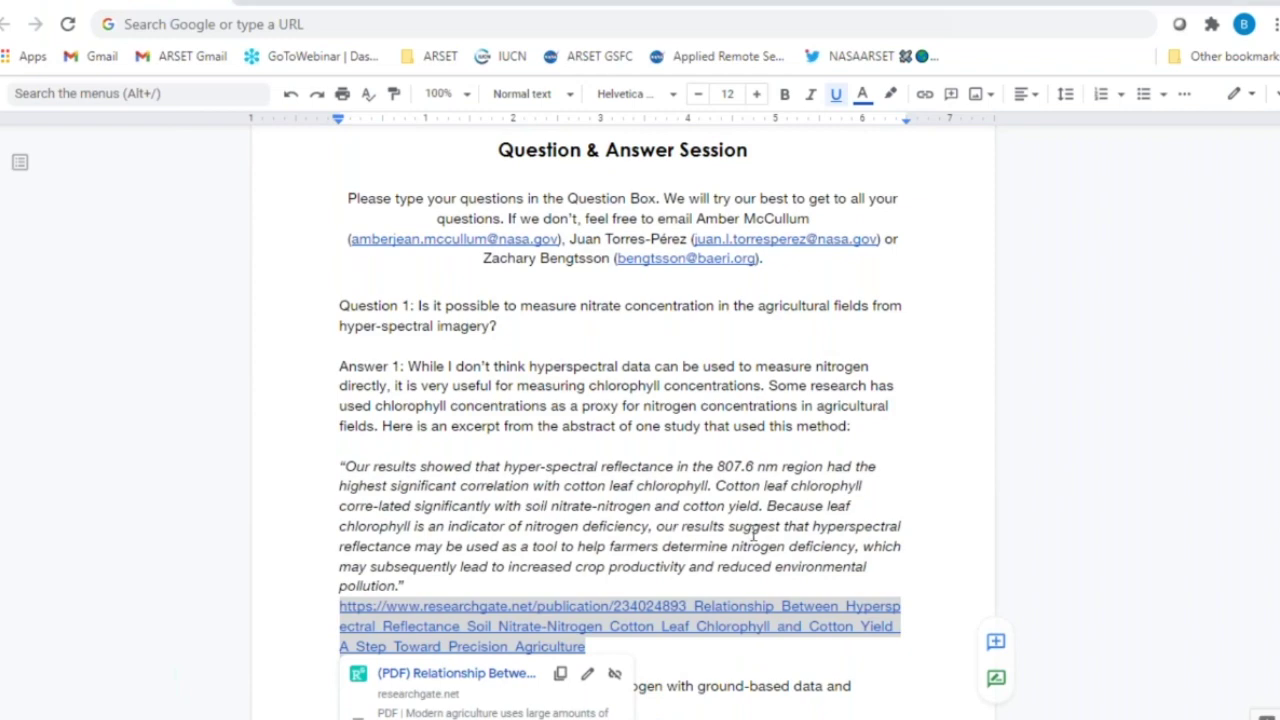
pyautogui.click(753, 536)
pyautogui.scroll(-1, 755, 537)
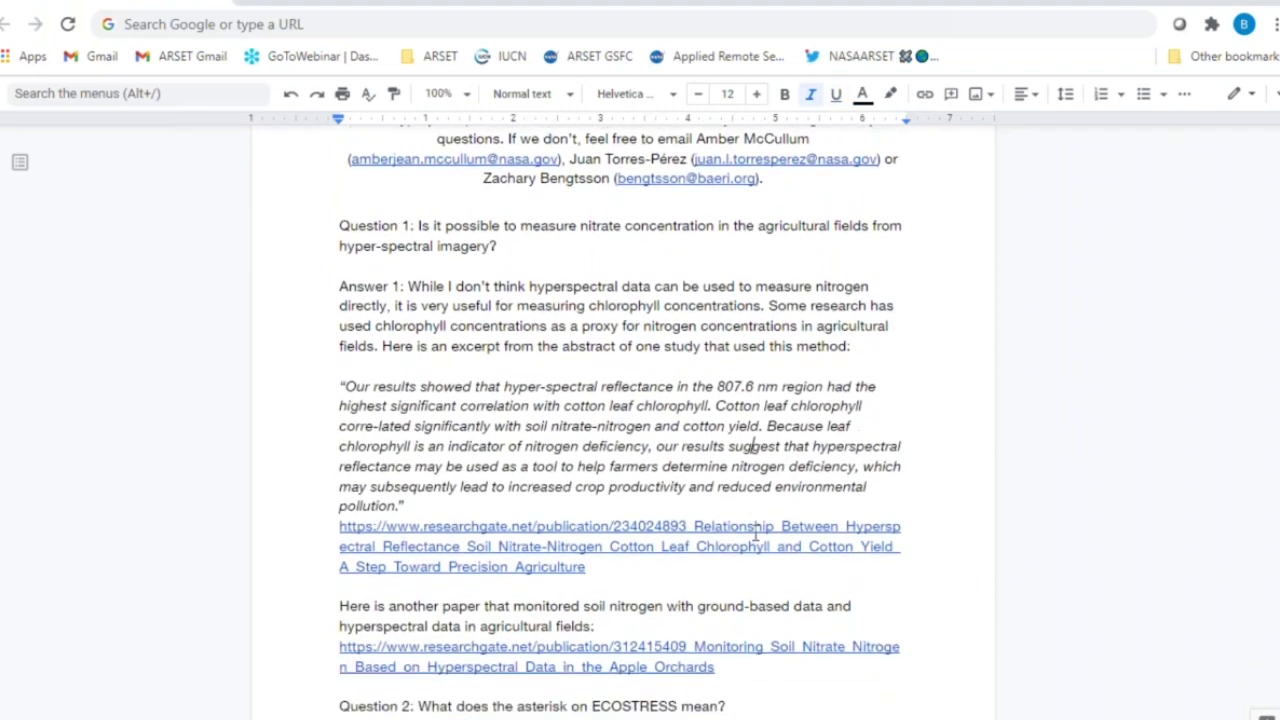
pyautogui.scroll(-2, 755, 537)
pyautogui.click(346, 416)
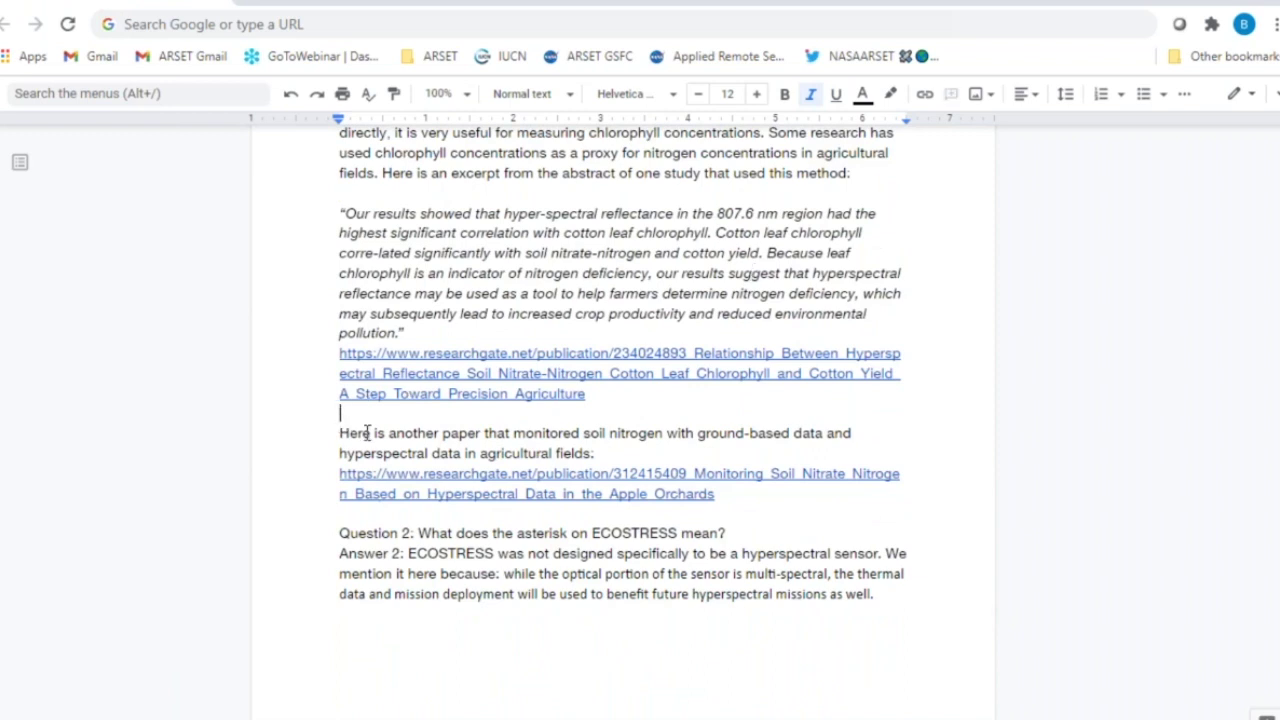
pyautogui.moveTo(342, 414); pyautogui.dragTo(714, 493)
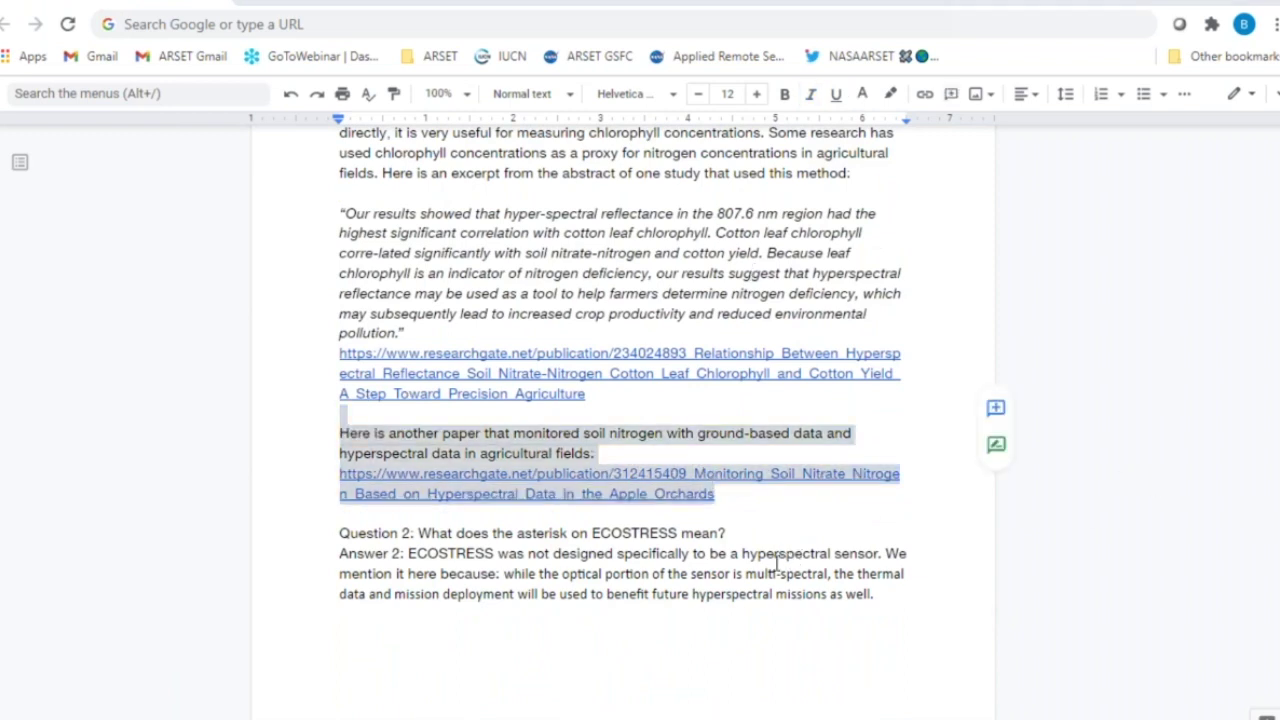
pyautogui.click(772, 515)
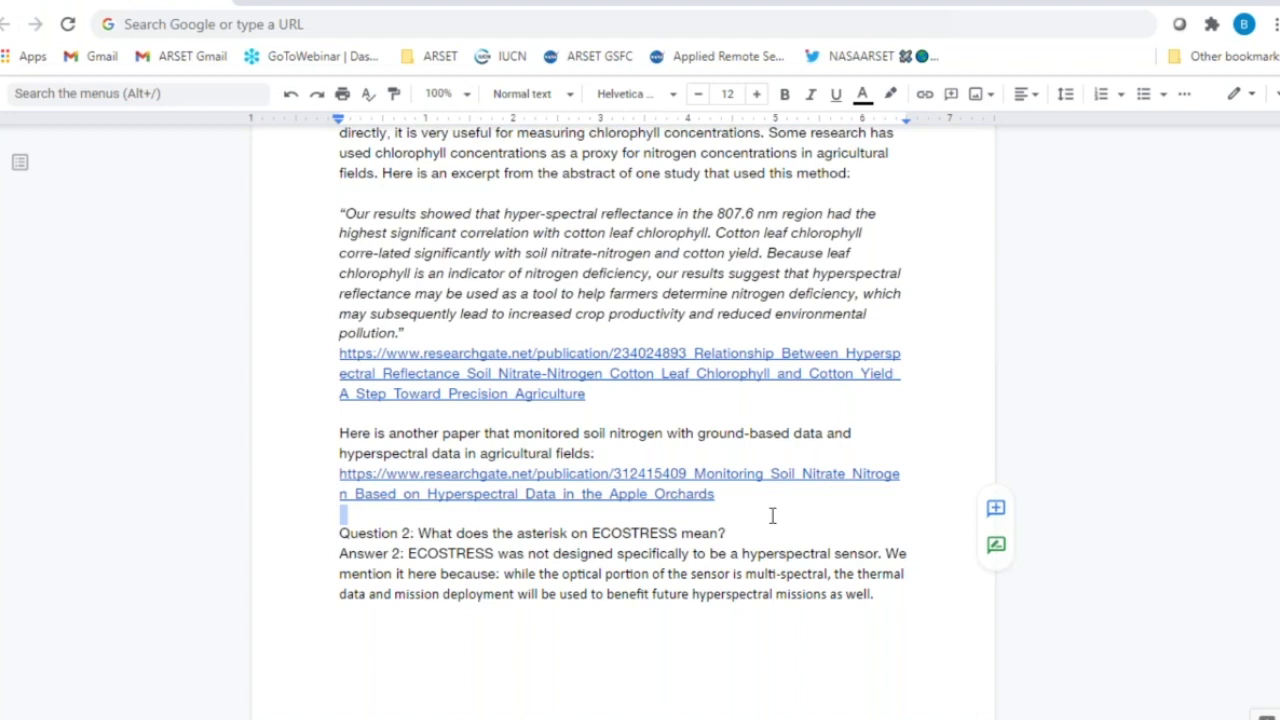
pyautogui.click(772, 515)
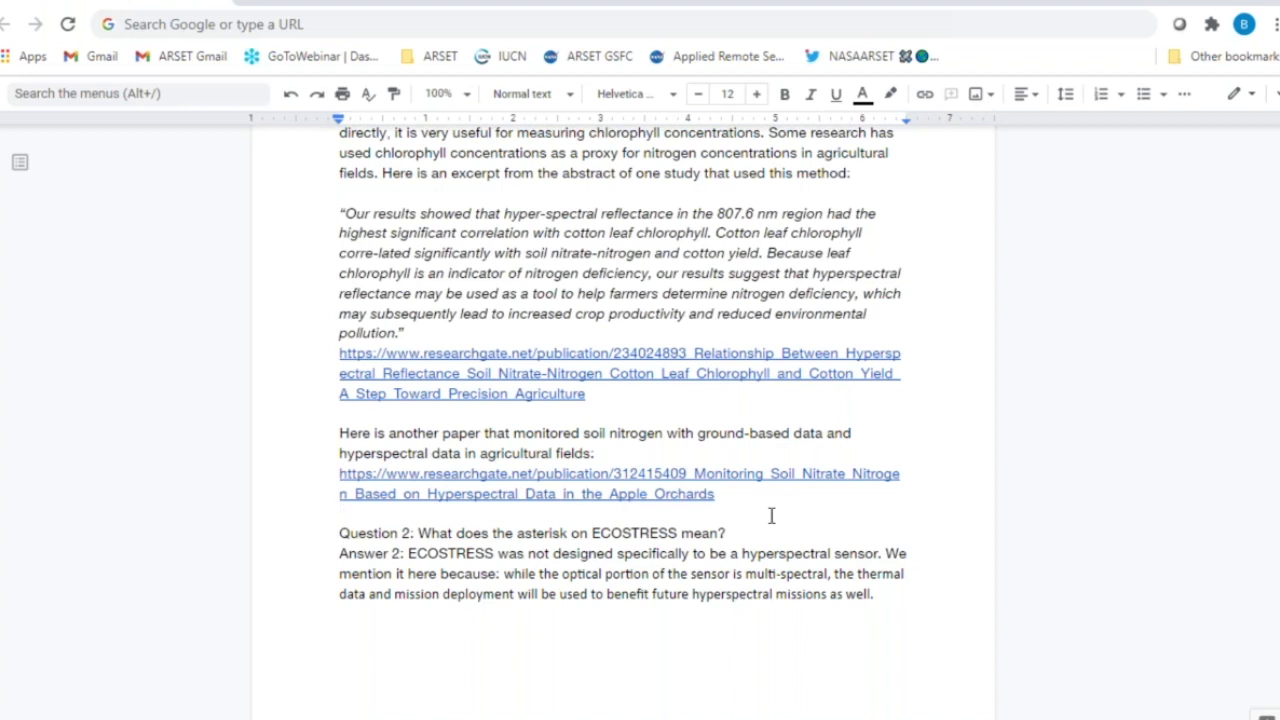
# - Add a new blank line after the end of Answer 2 about ECOSTRESS
pyautogui.scroll(-3, 771, 515)
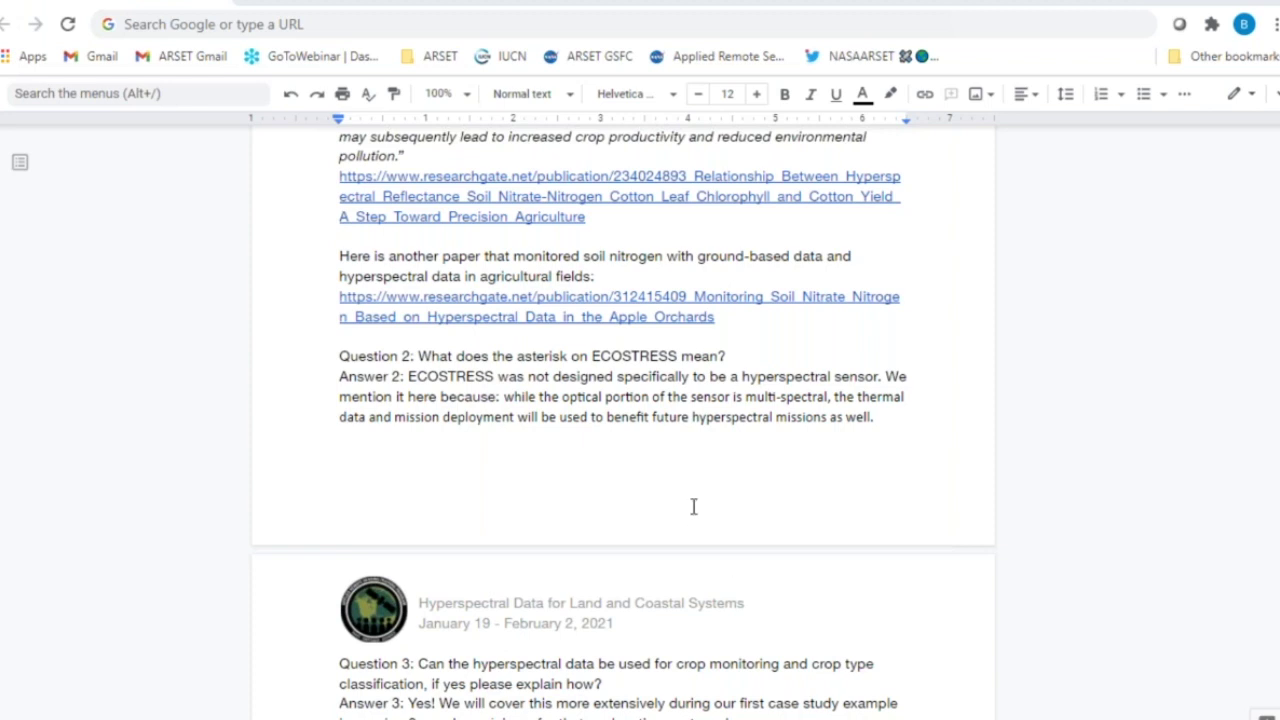
pyautogui.click(898, 430)
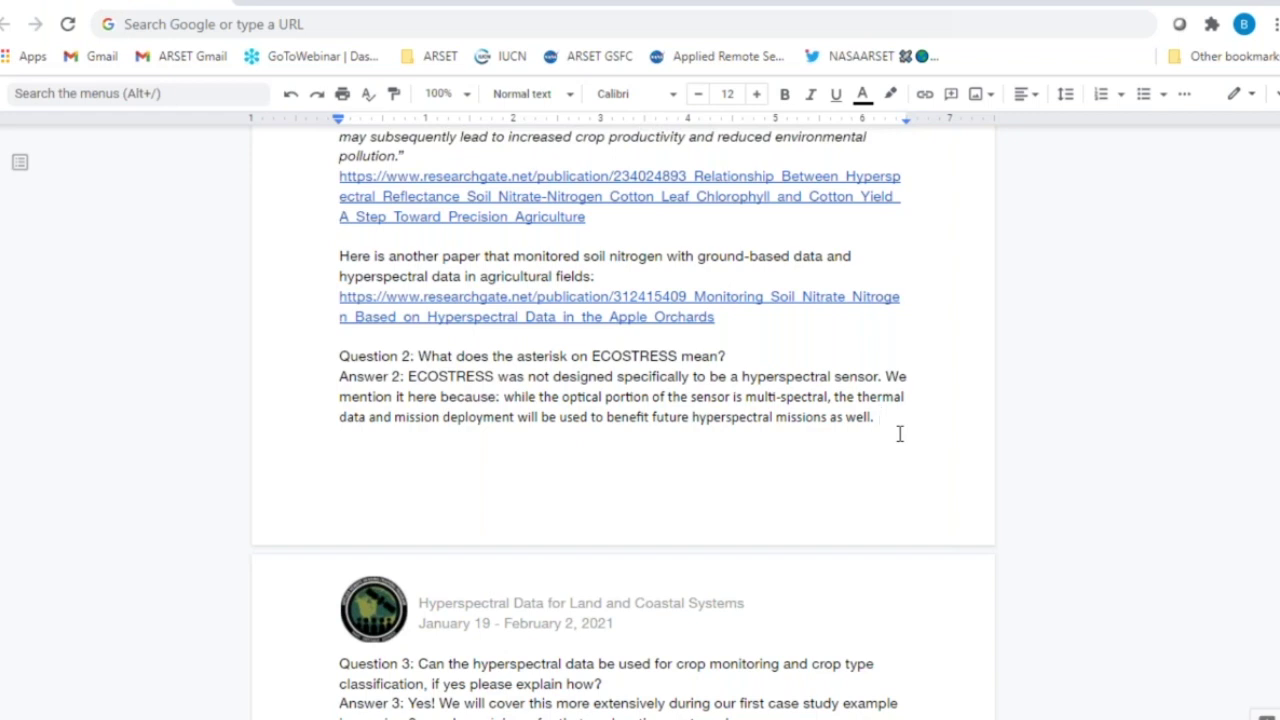
pyautogui.press('Return')
# - Append the sentence "This is a prominent application." to the end of Answer 3
pyautogui.scroll(-5, 899, 433)
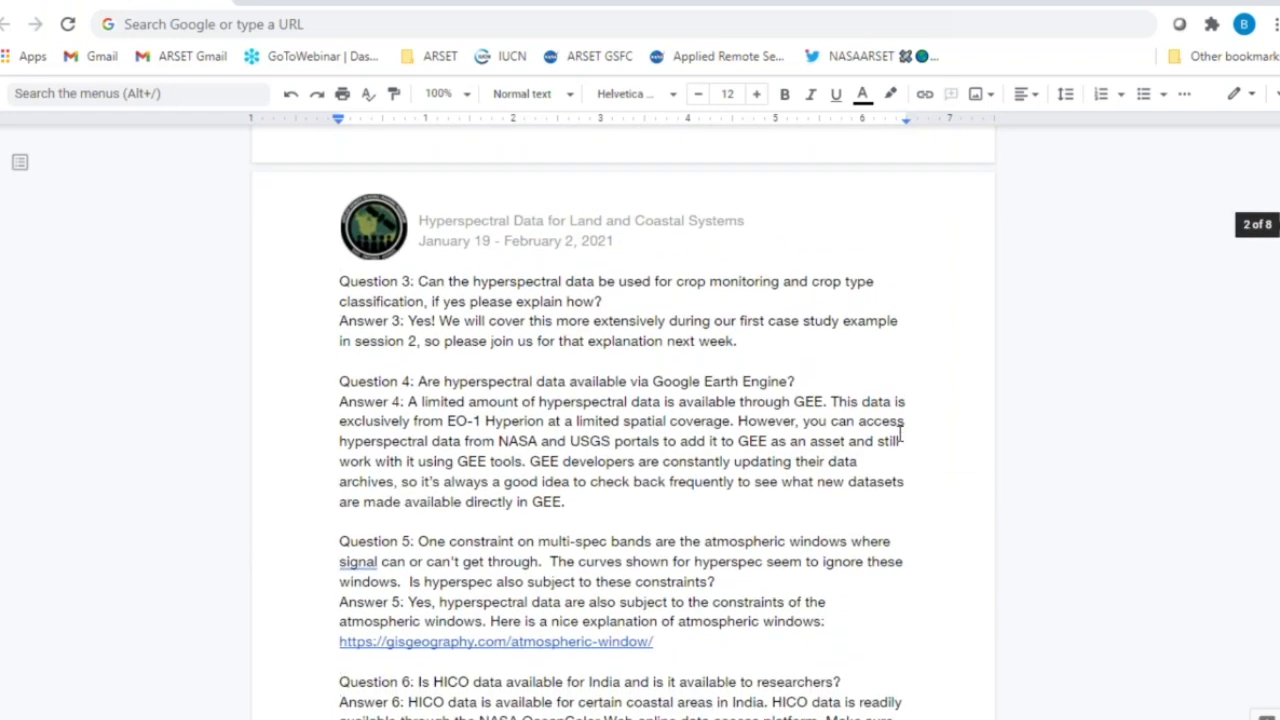
pyautogui.scroll(3, 899, 433)
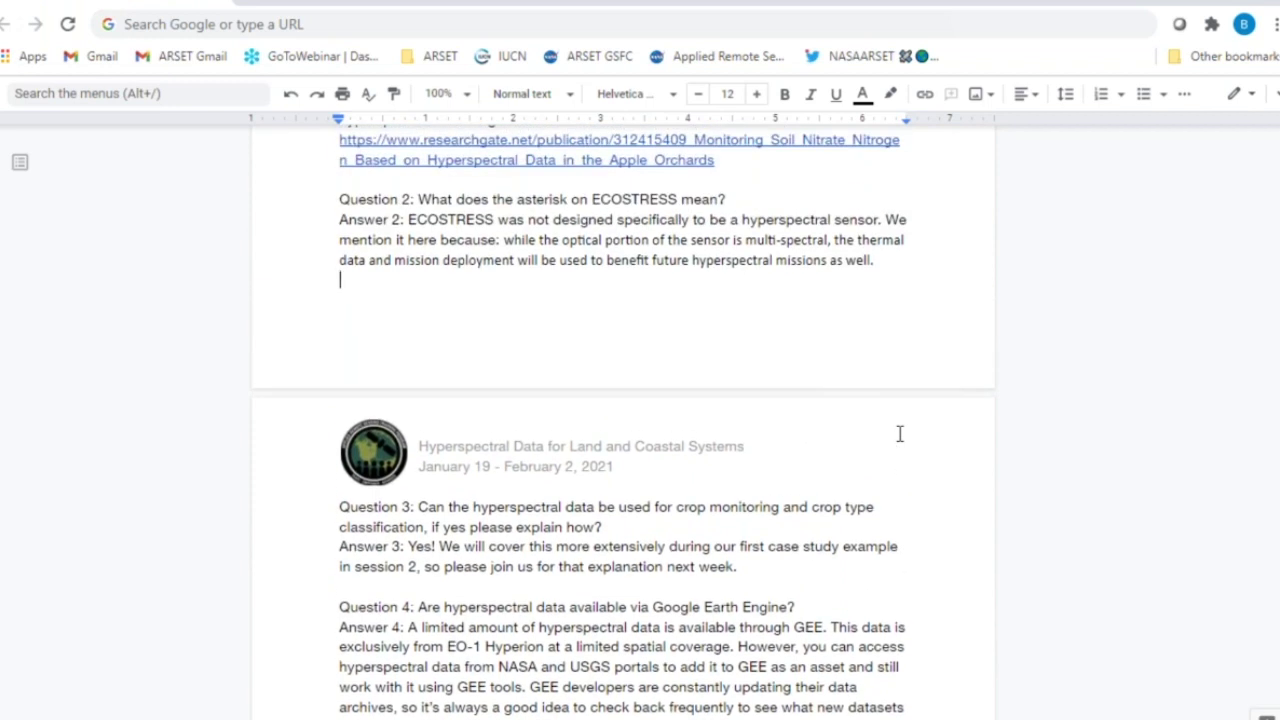
pyautogui.scroll(-2, 899, 433)
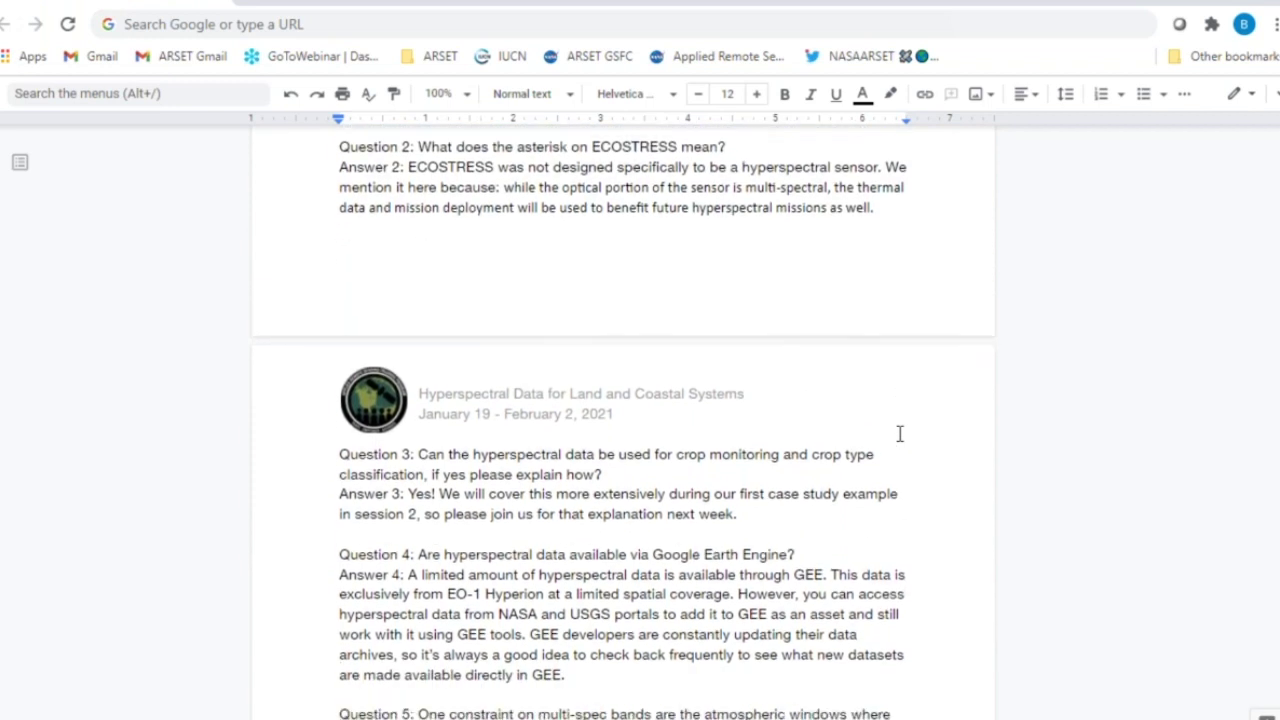
pyautogui.scroll(-3, 899, 433)
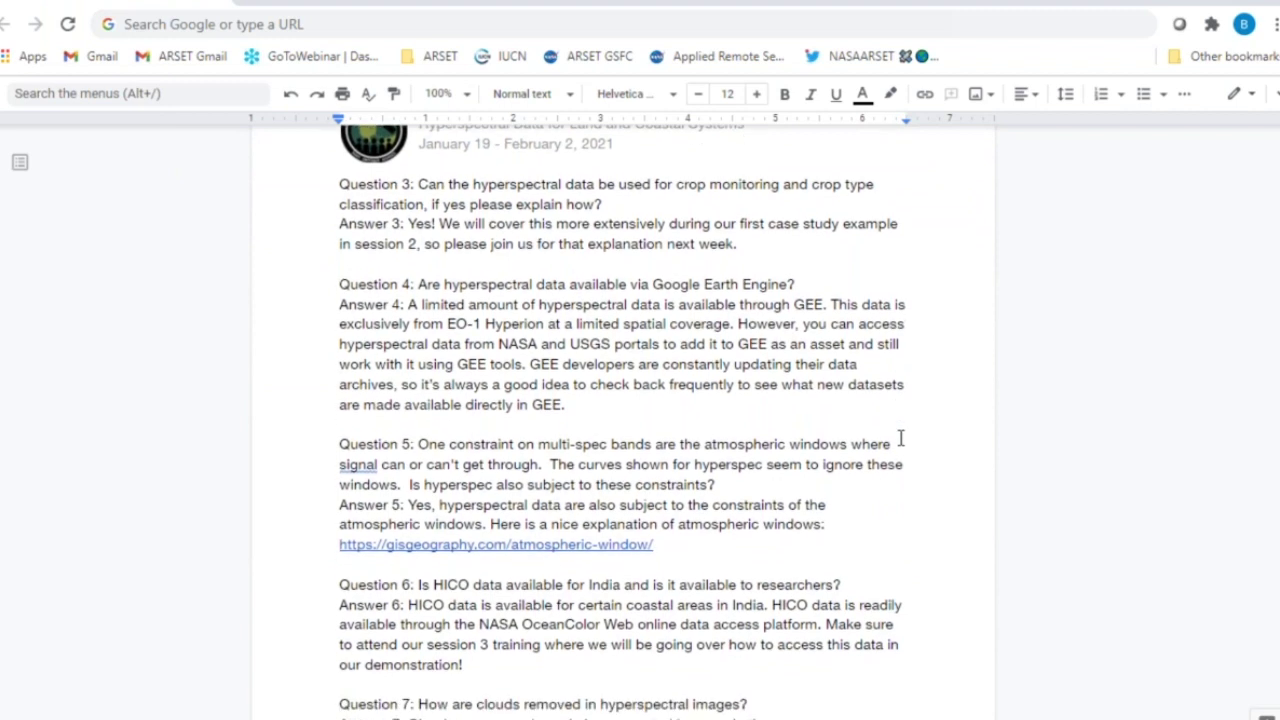
pyautogui.click(747, 241)
pyautogui.write('This is a promin')
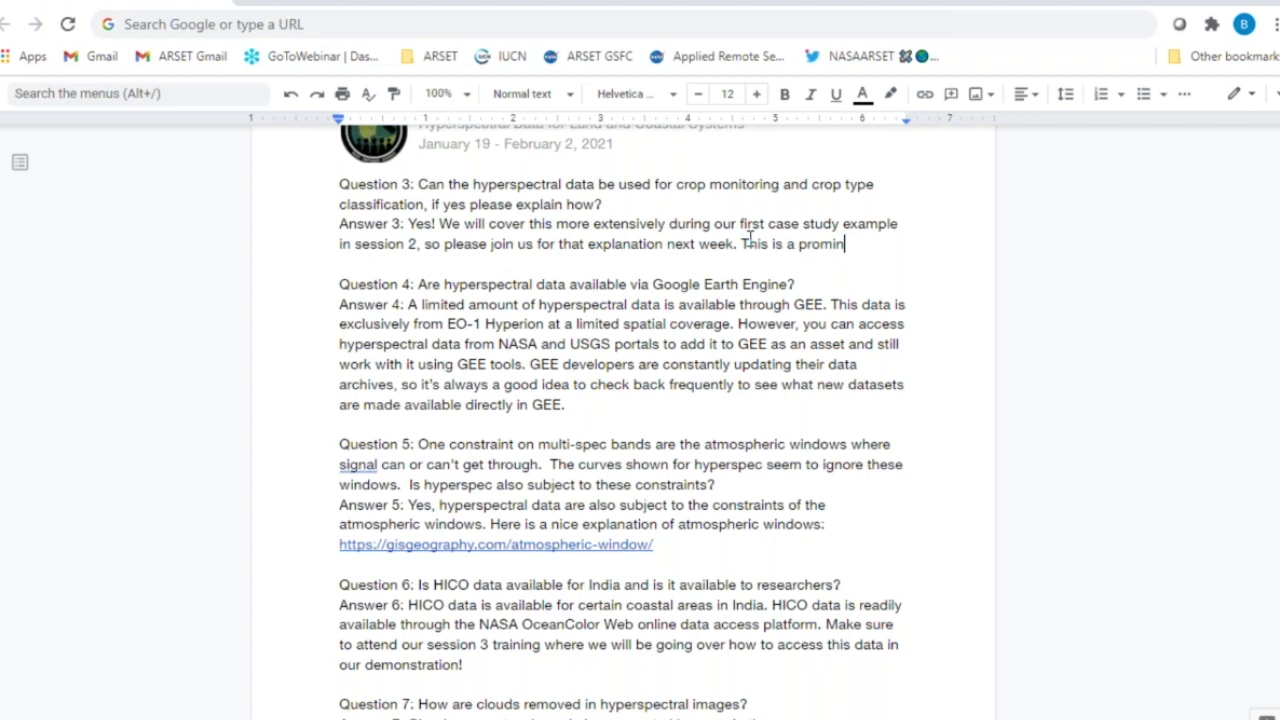
pyautogui.write('ent application.')
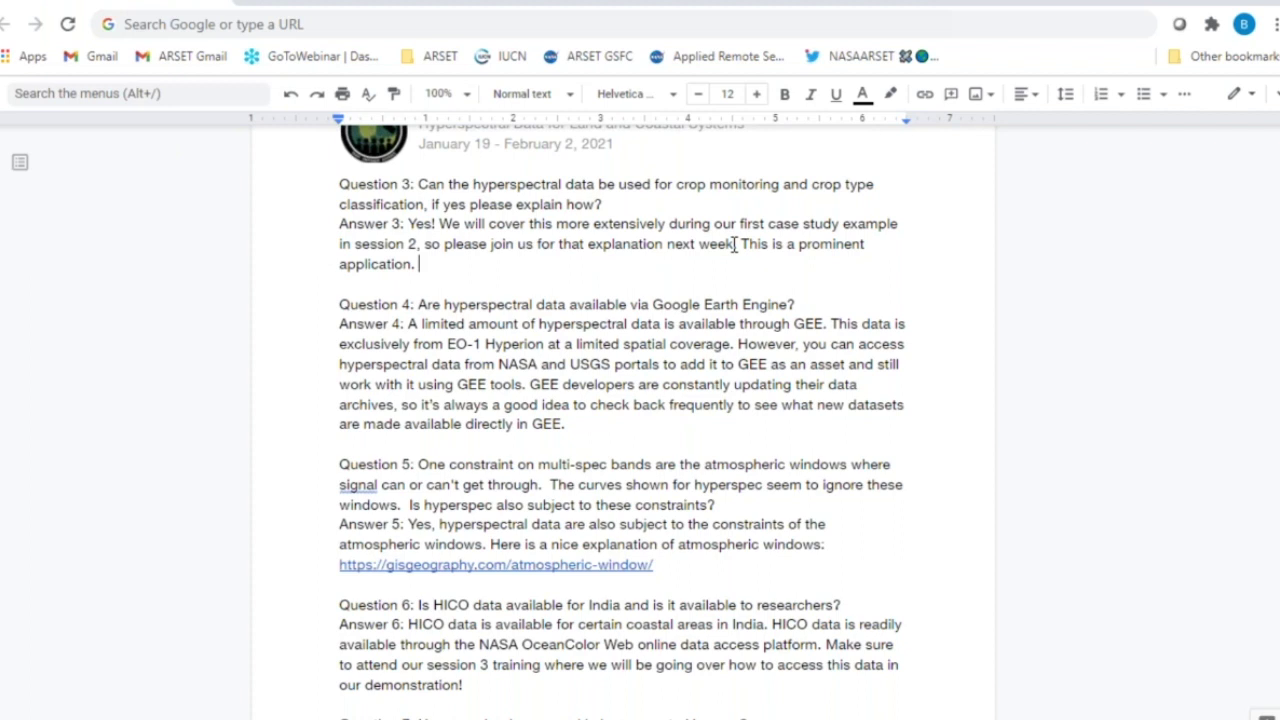
# - Extend Answer 3 with "The data was used to differentiate the peaks and wavelength ranges in the crop types."
pyautogui.write('The data was us')
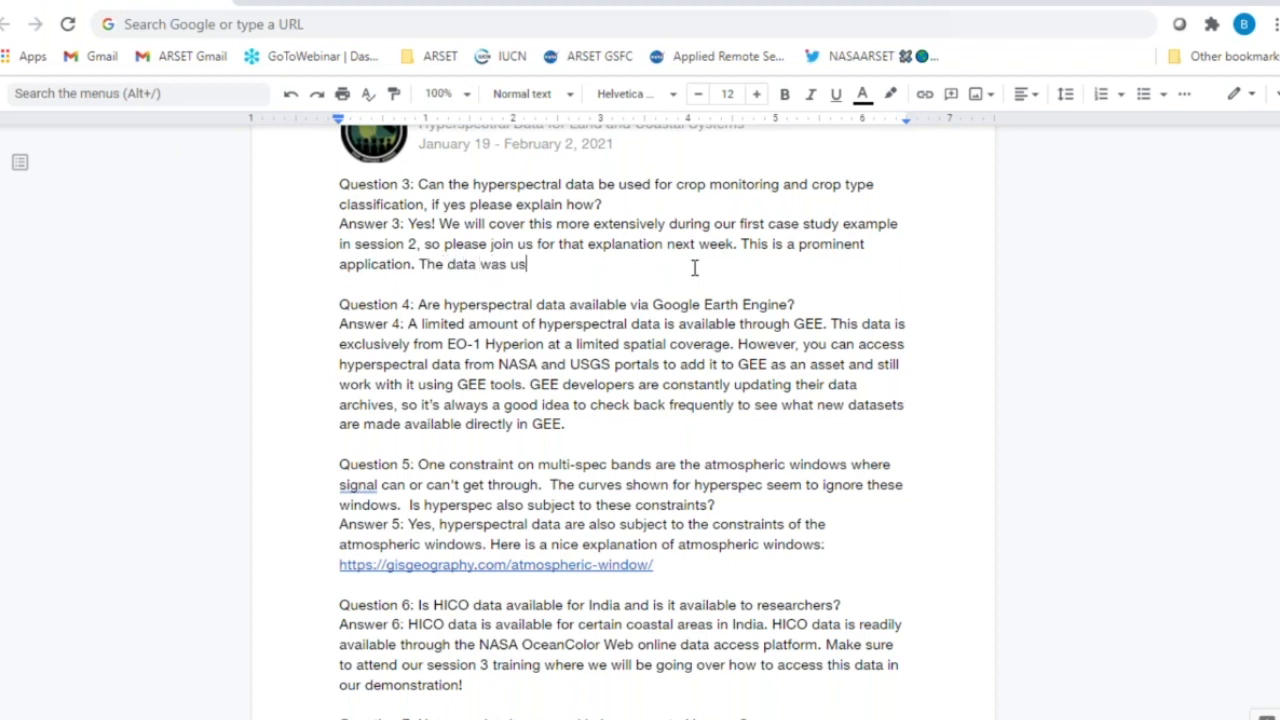
pyautogui.write('ed to differentiate')
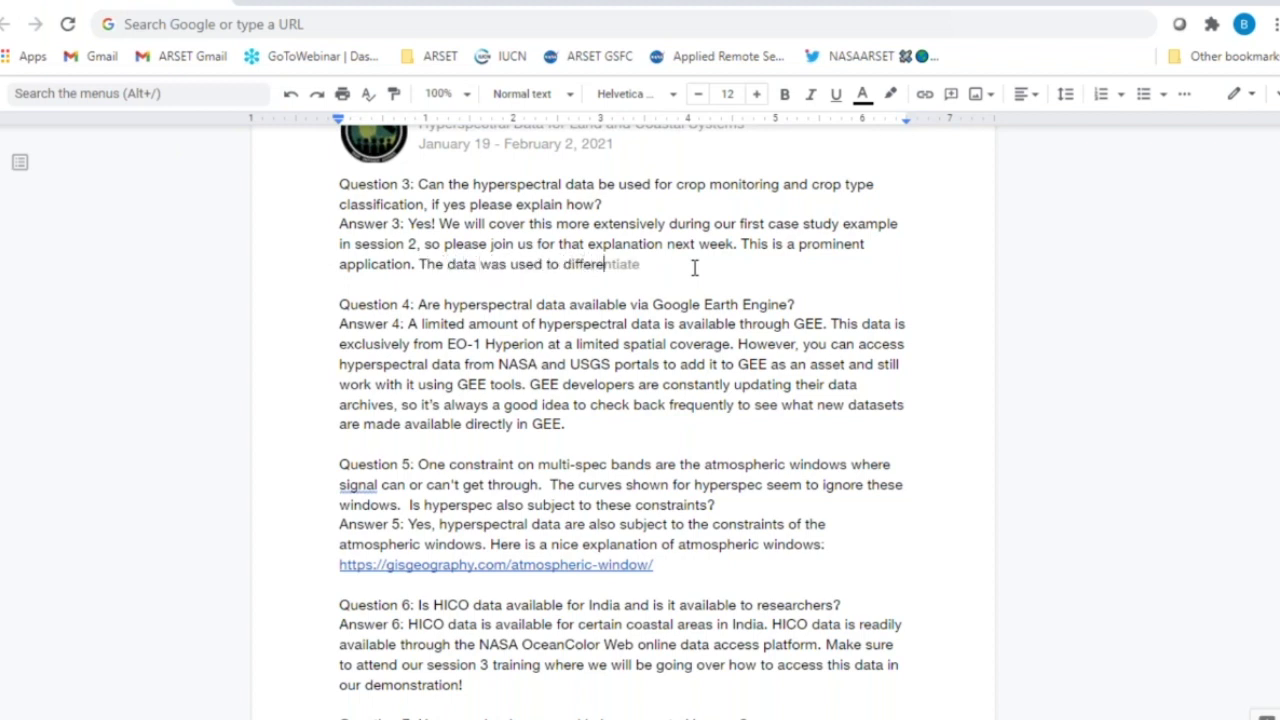
pyautogui.write(' the peaks')
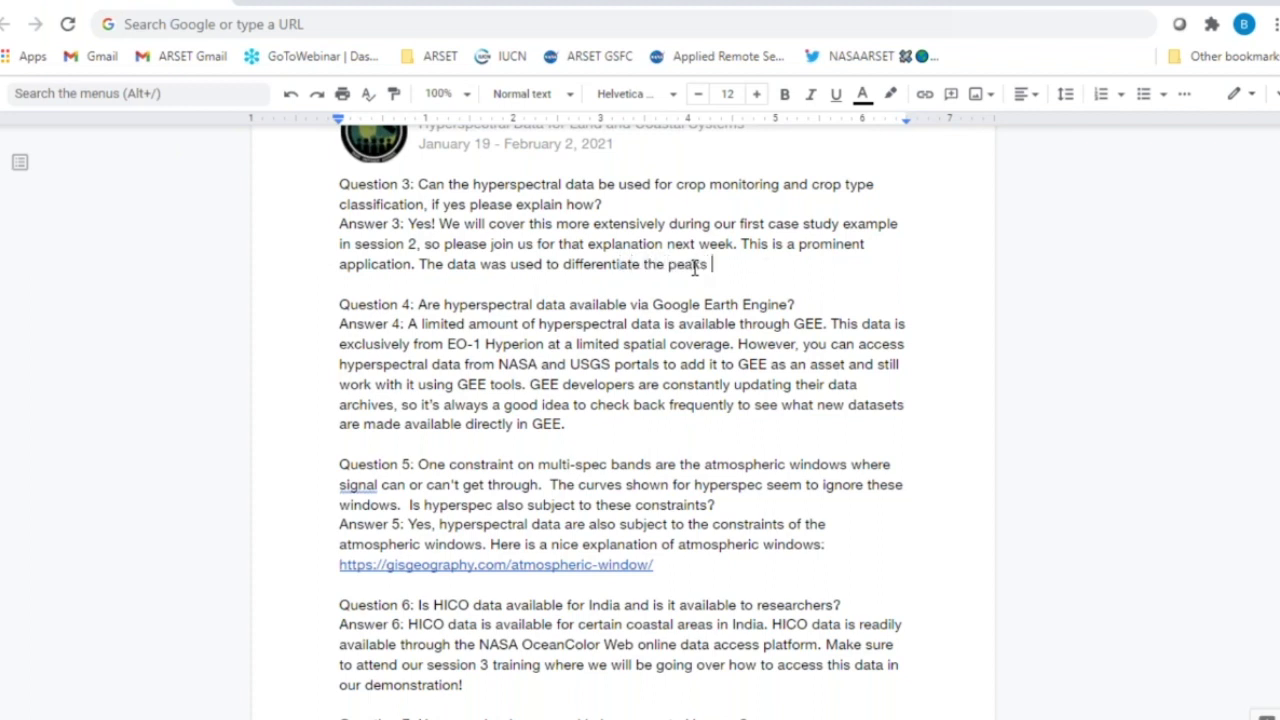
pyautogui.write(' and wavelen')
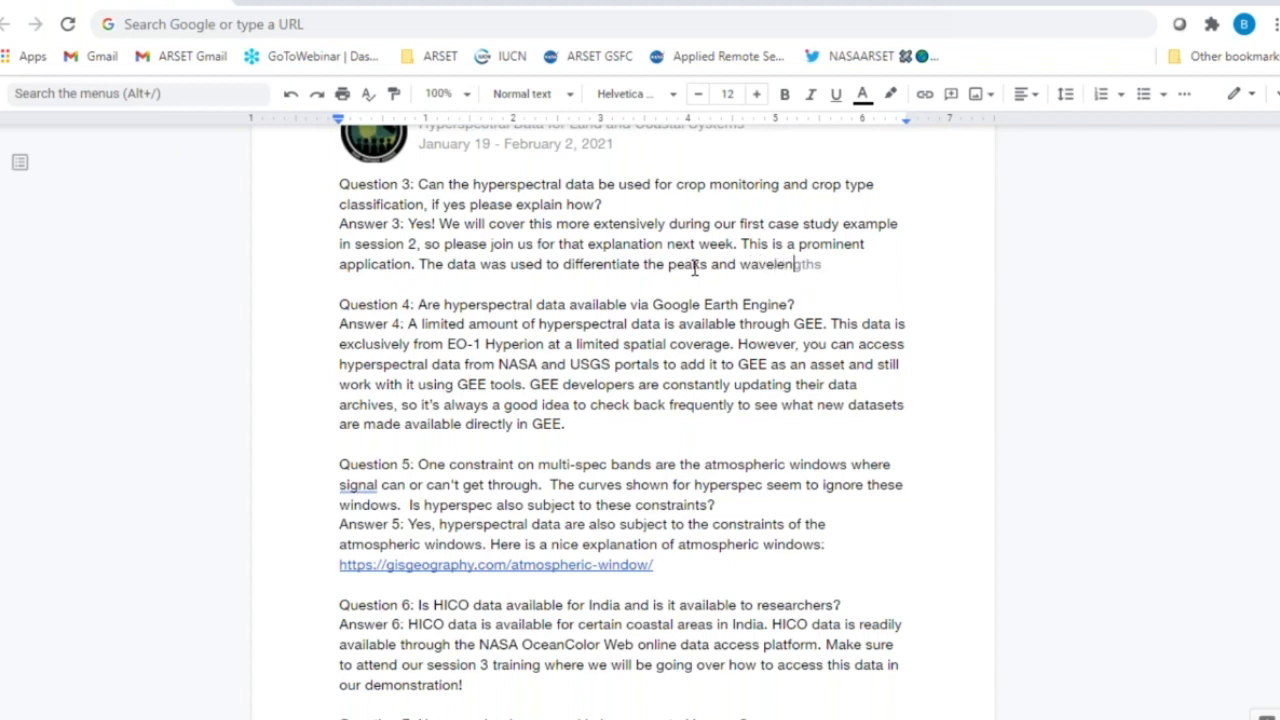
pyautogui.write('gth ranges in the crop ')
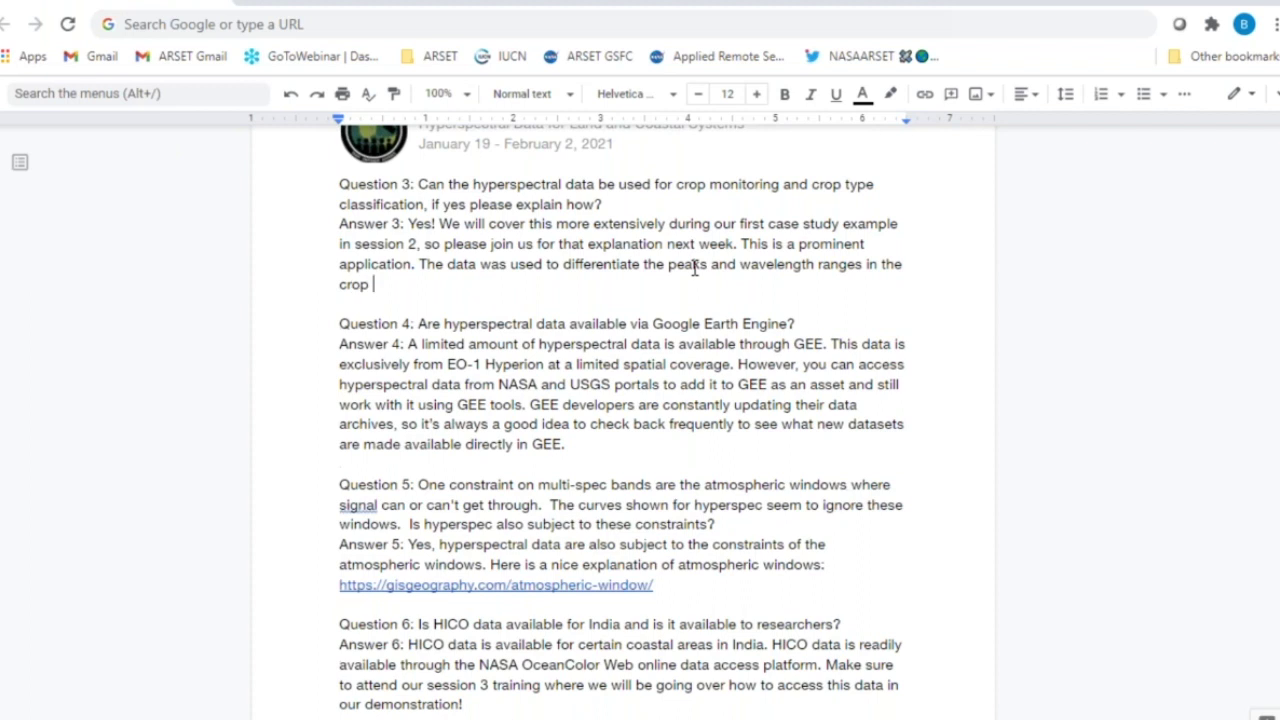
pyautogui.write('types.')
# - Highlight the sentence introducing the atmospheric windows explanation in Answer 5 together with its link
pyautogui.click(597, 443)
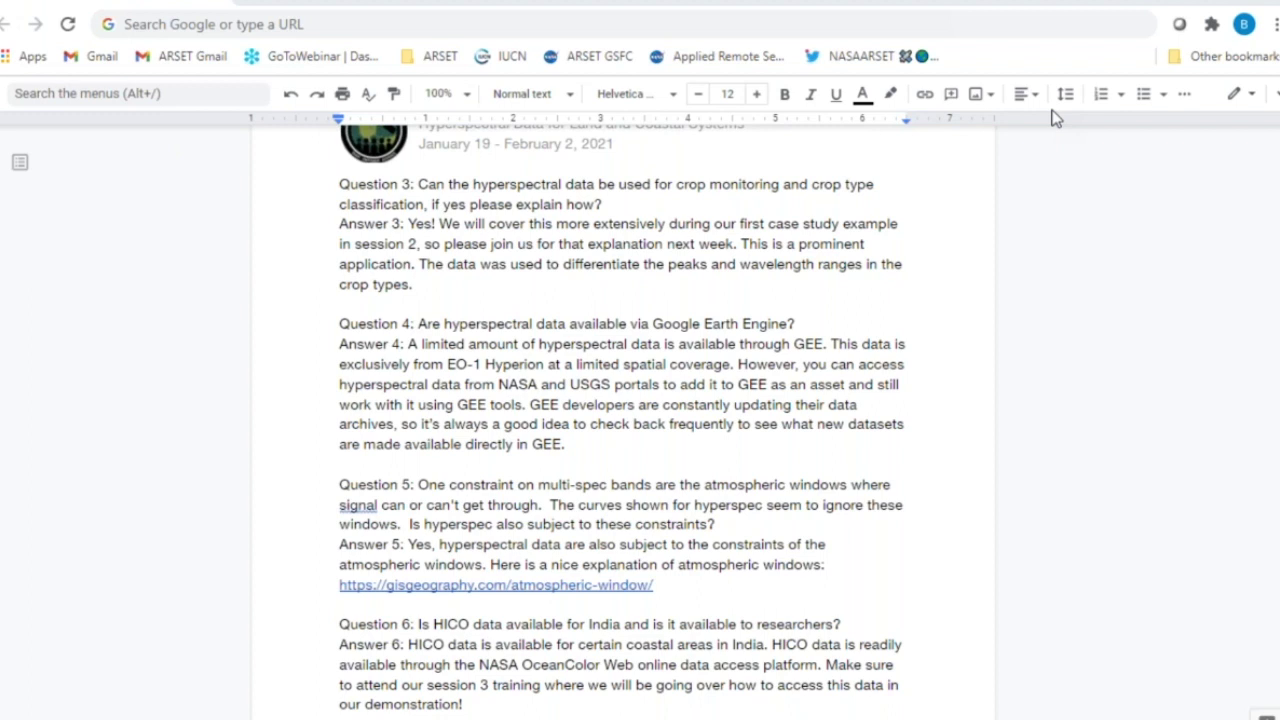
pyautogui.scroll(-3, 864, 201)
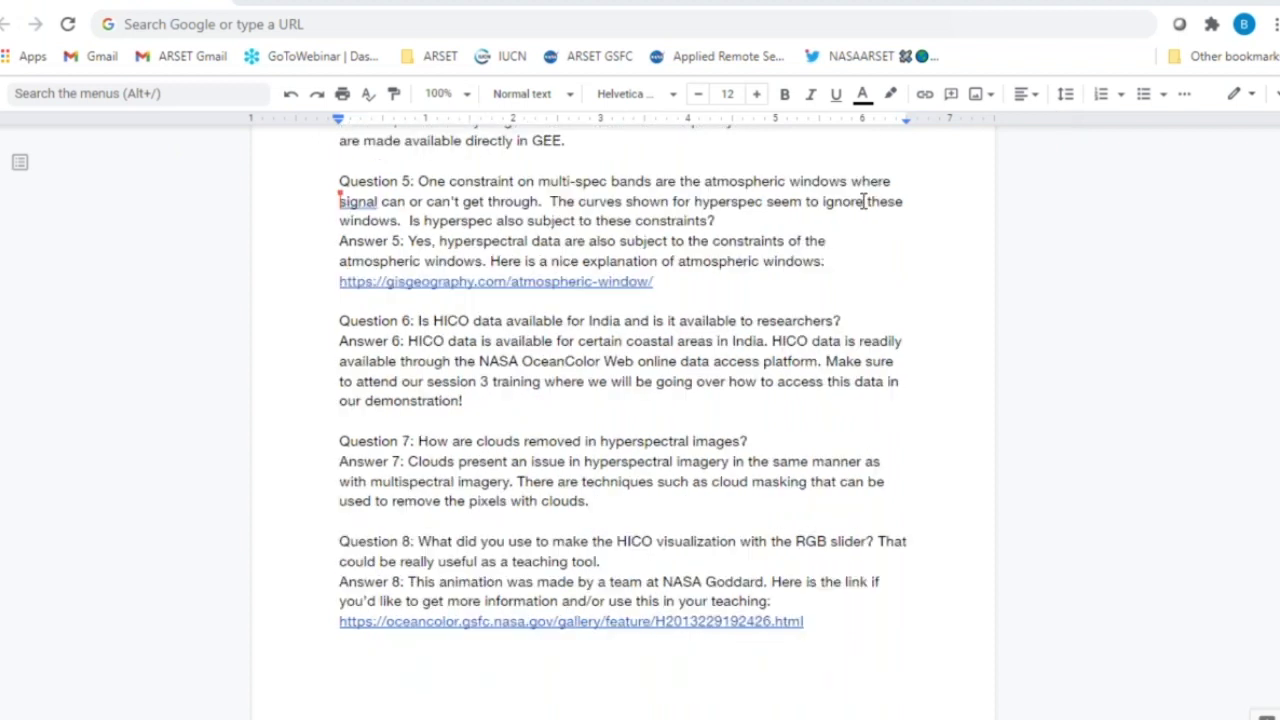
pyautogui.click(712, 283)
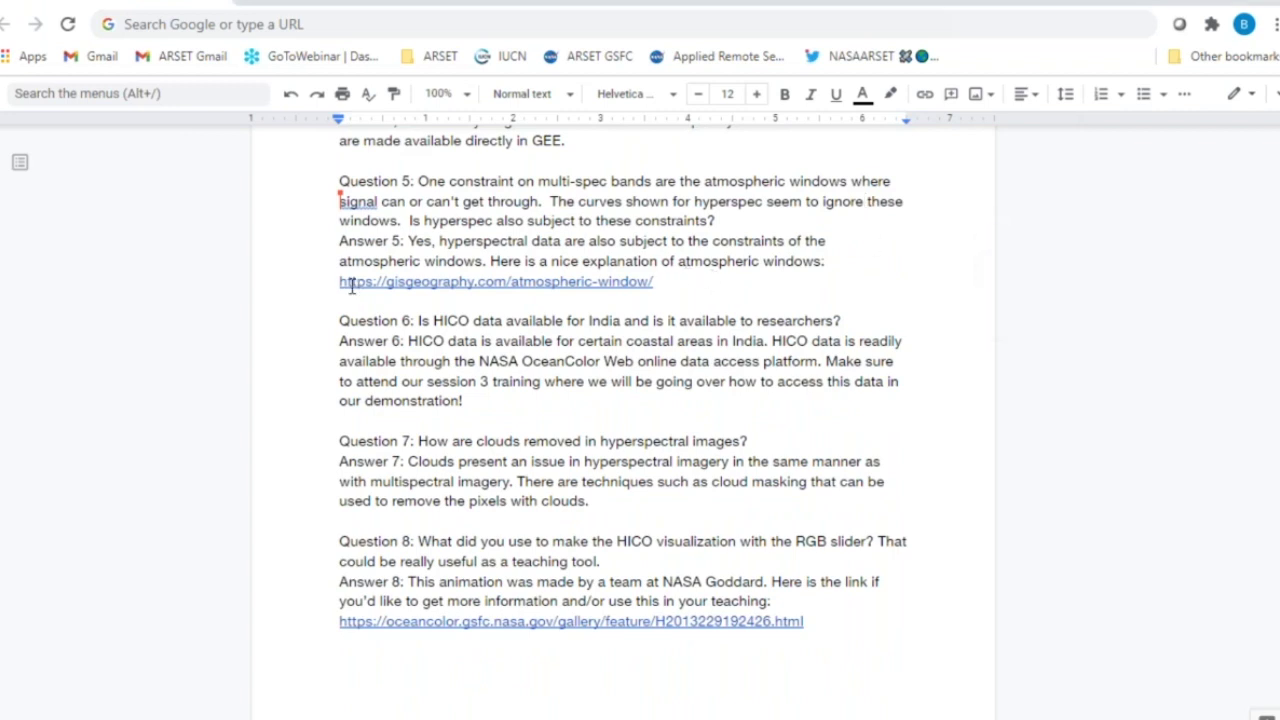
pyautogui.moveTo(351, 283); pyautogui.dragTo(657, 267)
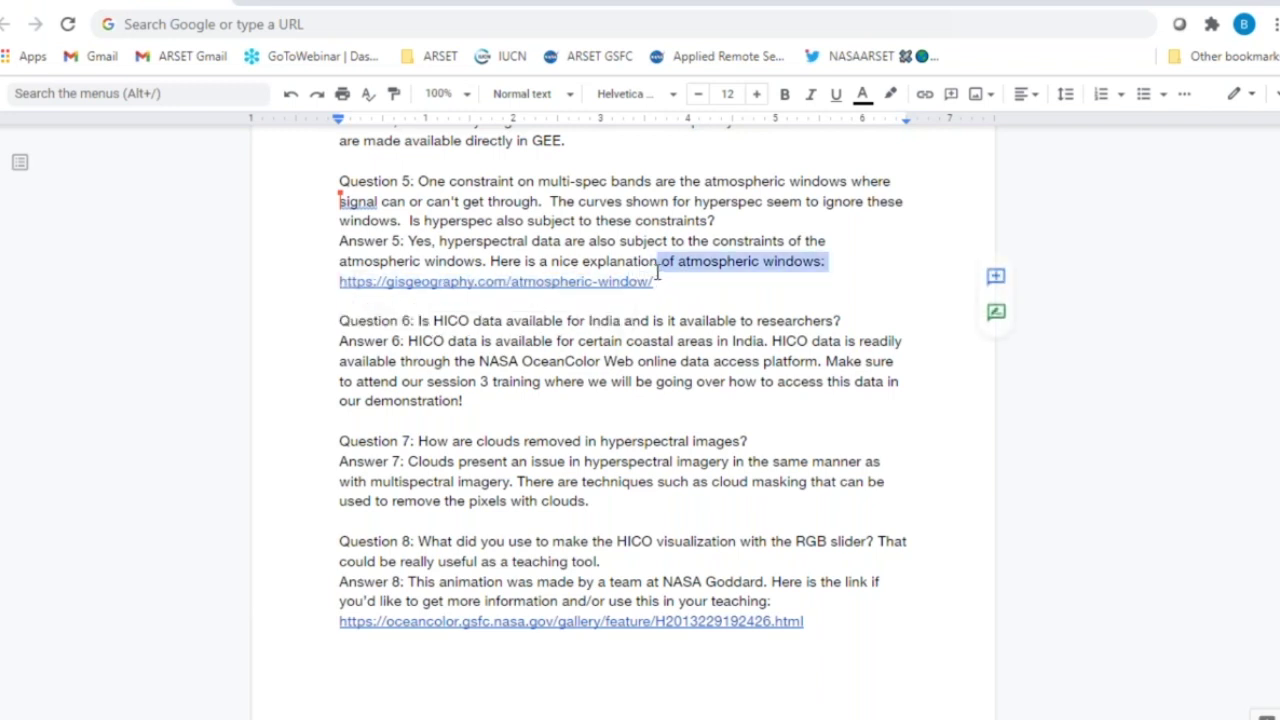
pyautogui.click(686, 286)
pyautogui.moveTo(492, 262); pyautogui.dragTo(686, 283)
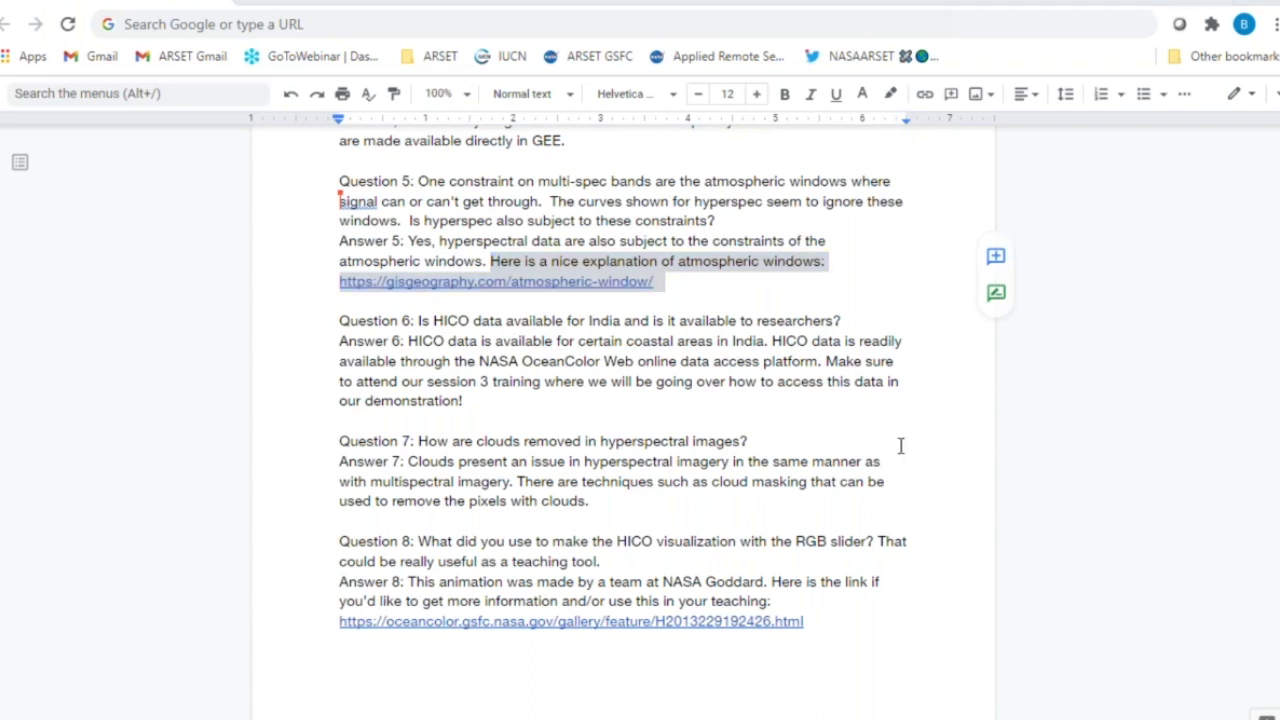
# - Add a period after the atmospheric-window link at the end of Answer 5
pyautogui.click(751, 294)
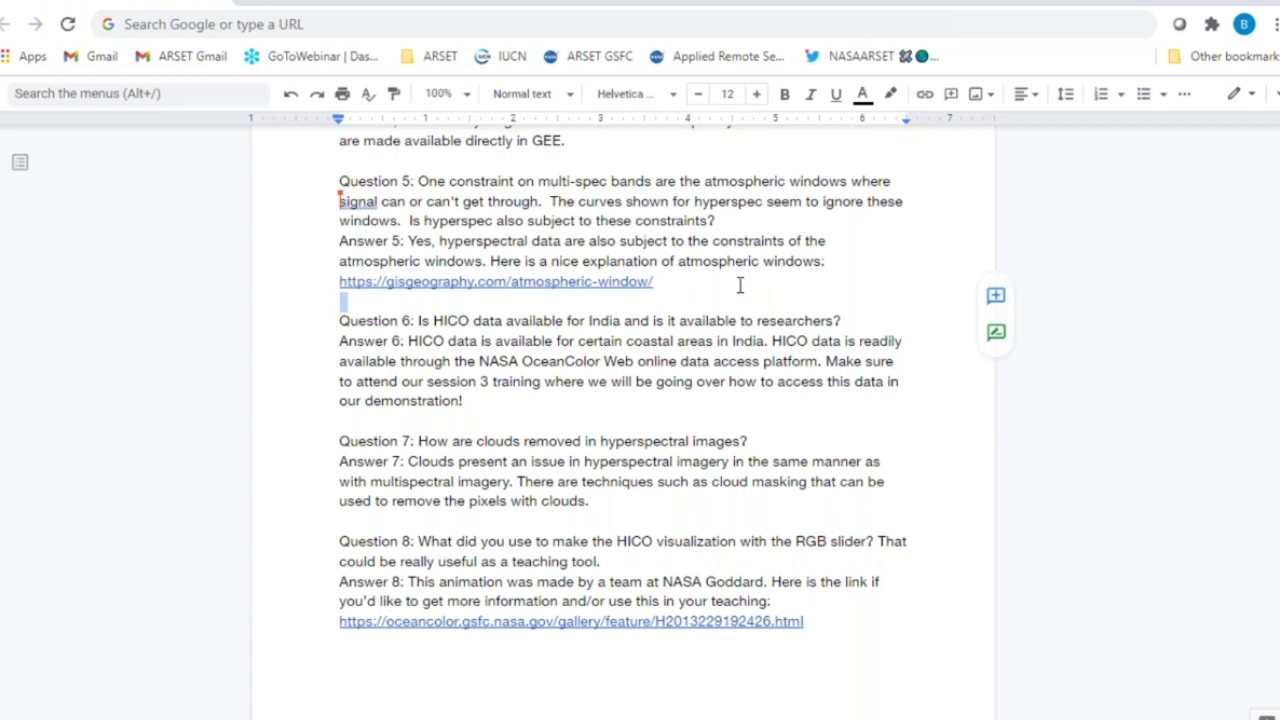
pyautogui.click(740, 285)
pyautogui.write('.')
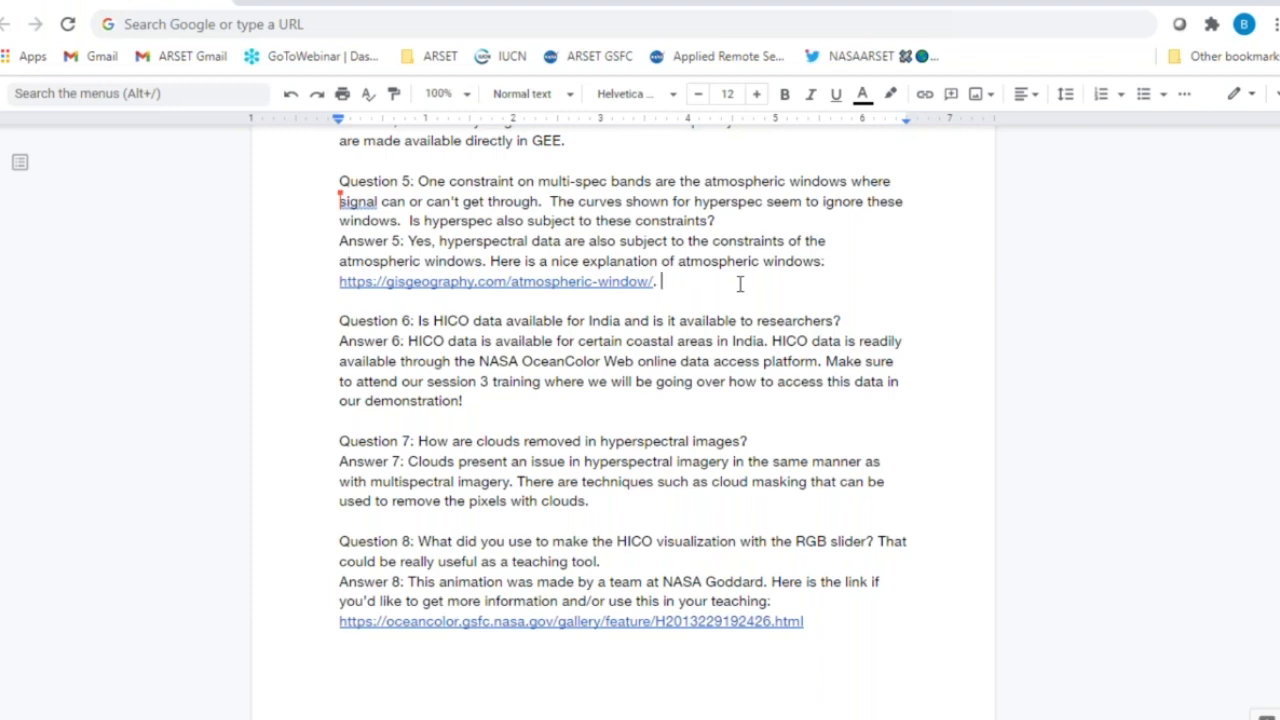
# - Append the sentence "For visible and IR wavelength the windows are there." after the link in Answer 5
pyautogui.write('Visible and IR wav')
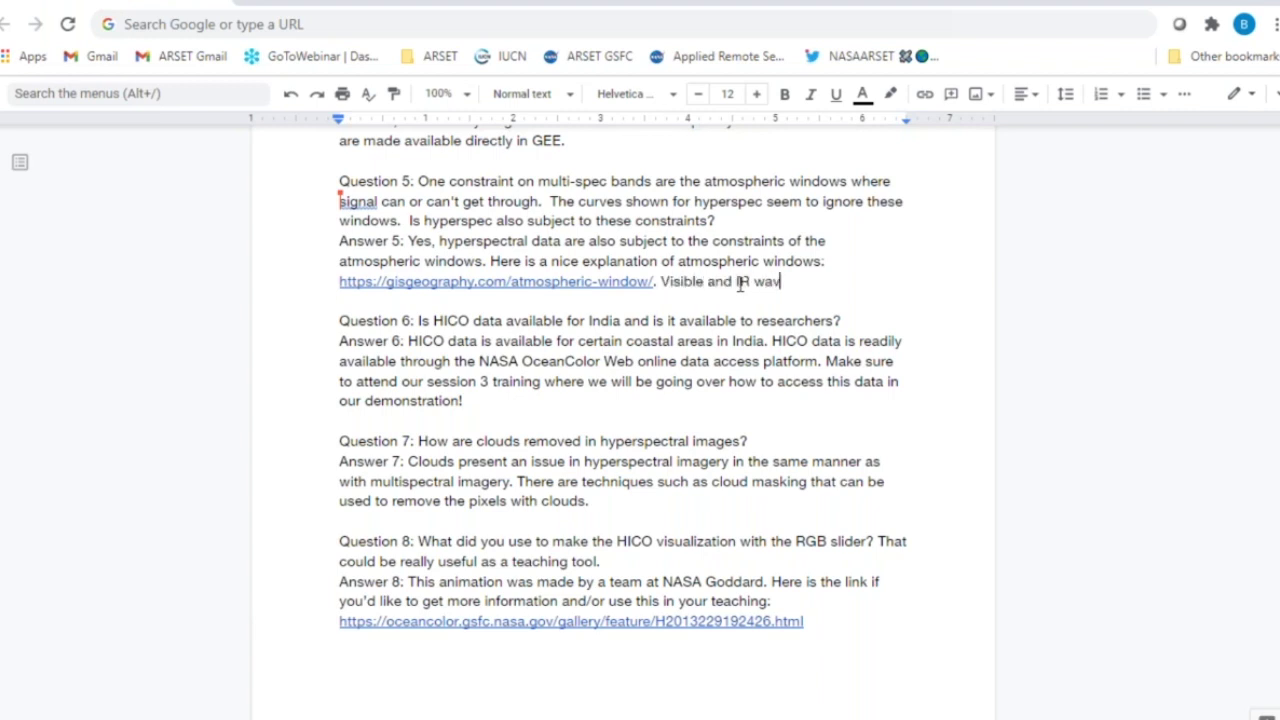
pyautogui.write('elength the windows a')
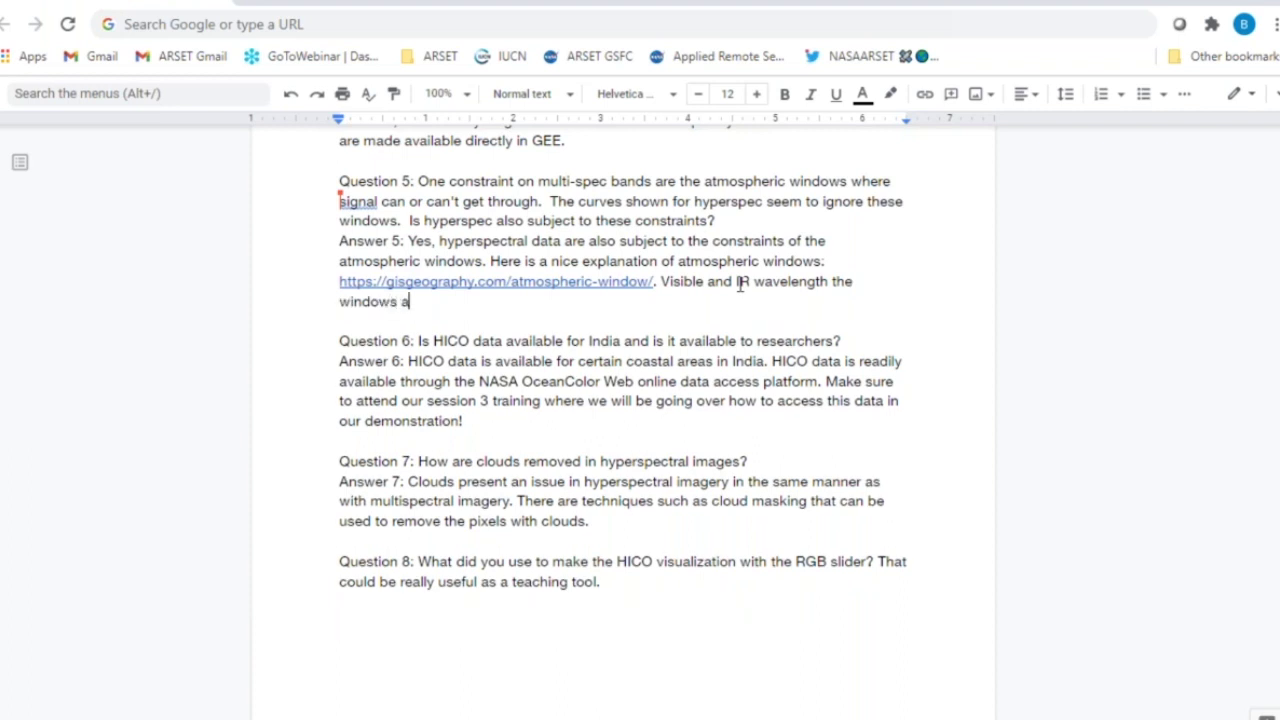
pyautogui.write('re there')
pyautogui.click(669, 281)
pyautogui.press('BackSpace')
pyautogui.write('For v')
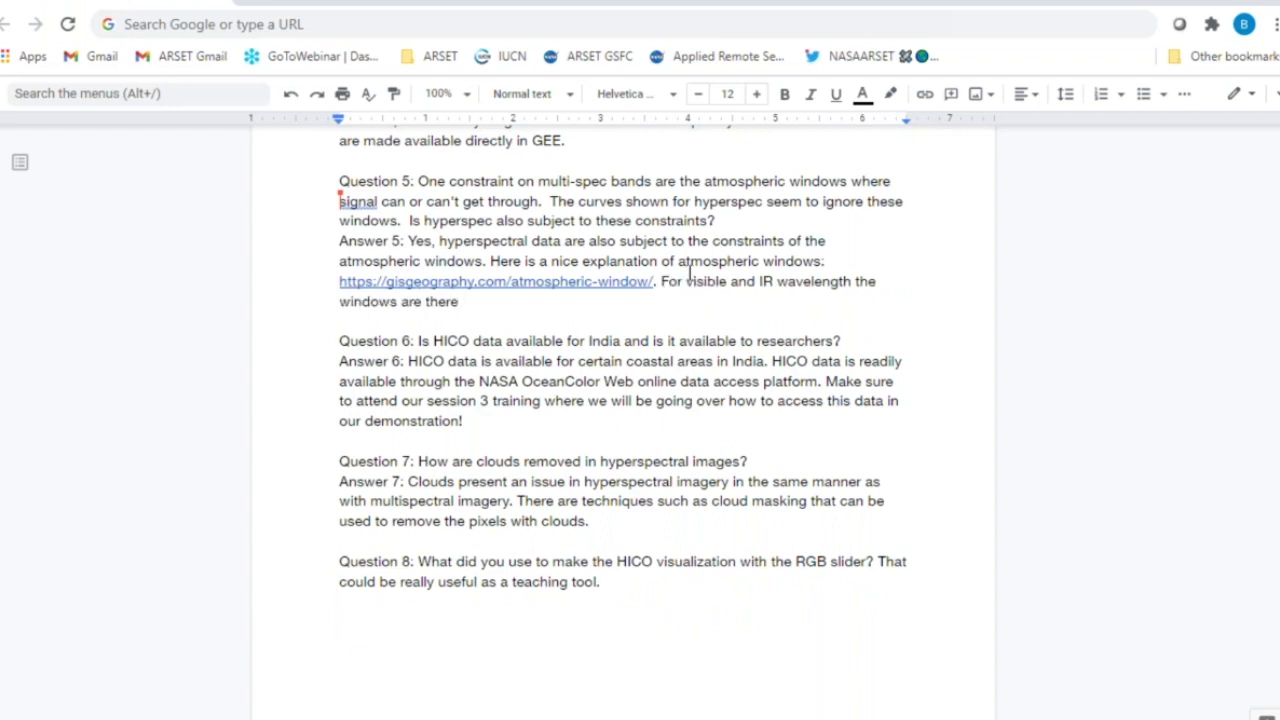
pyautogui.click(479, 300)
pyautogui.write('.')
# - Insert "(optical)" before "multispectral imagery" in Answer 7
pyautogui.click(486, 420)
pyautogui.scroll(-1, 750, 426)
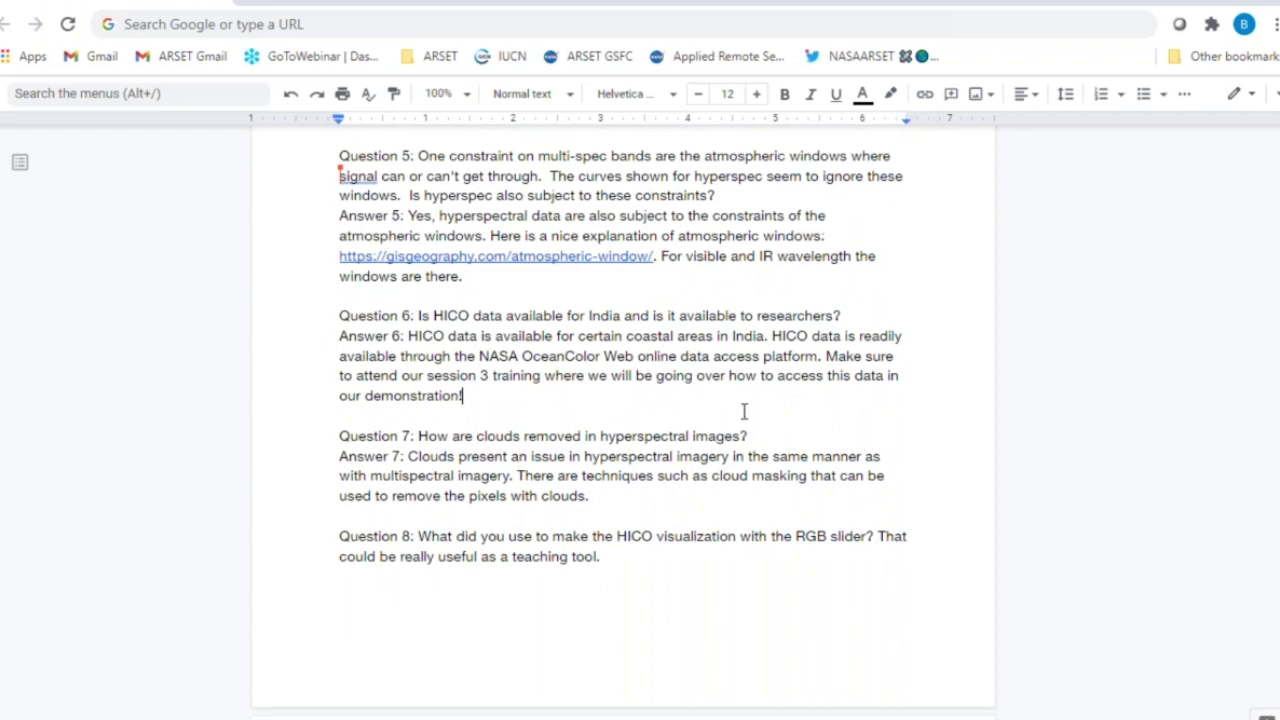
pyautogui.scroll(1, 744, 411)
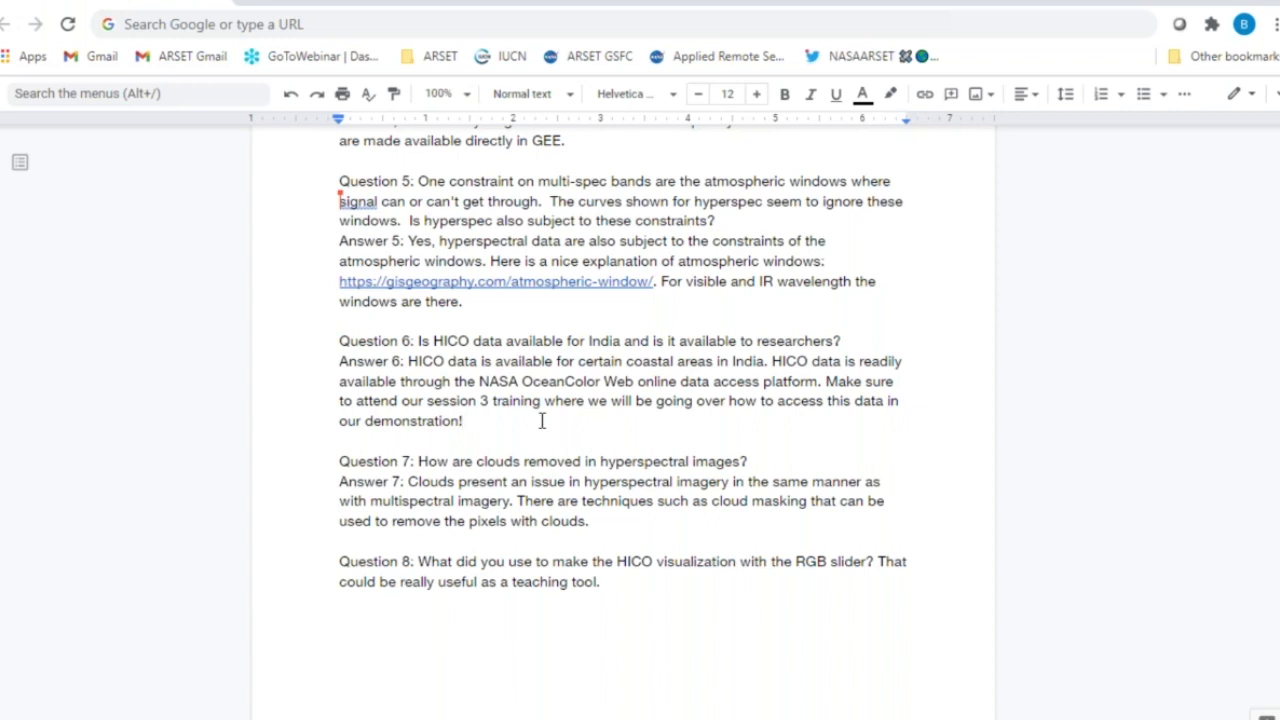
pyautogui.click(498, 501)
pyautogui.scroll(-3, 498, 501)
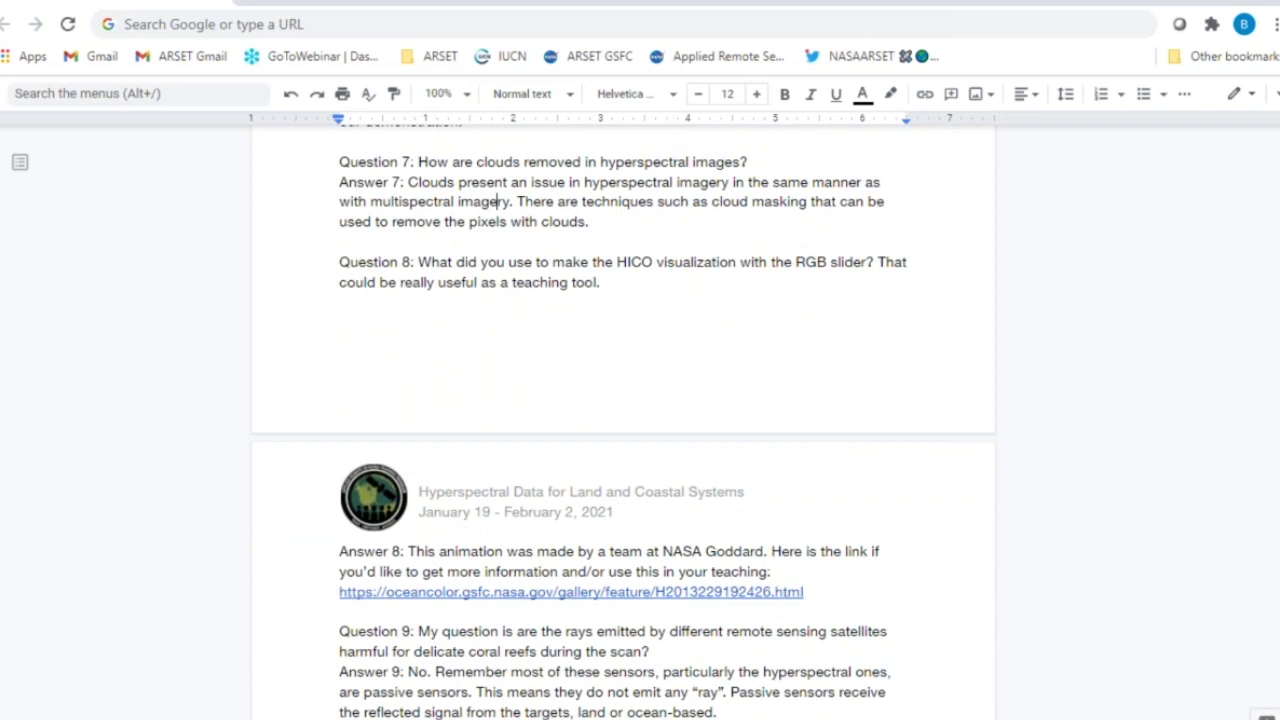
pyautogui.click(606, 220)
pyautogui.click(371, 201)
pyautogui.write('(optical)')
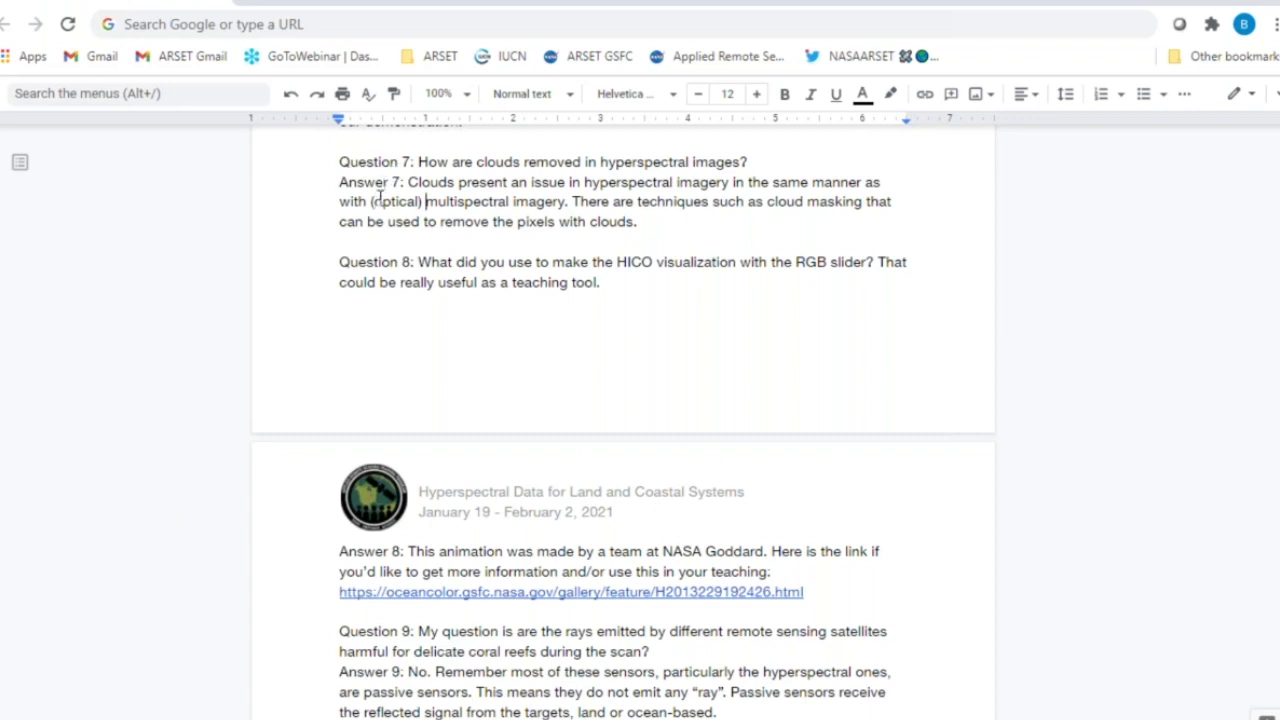
# - Append the sentence "We recommend to use a threshold of 20% cloud cover." to the end of Answer 7
pyautogui.click(667, 220)
pyautogui.write('We reco')
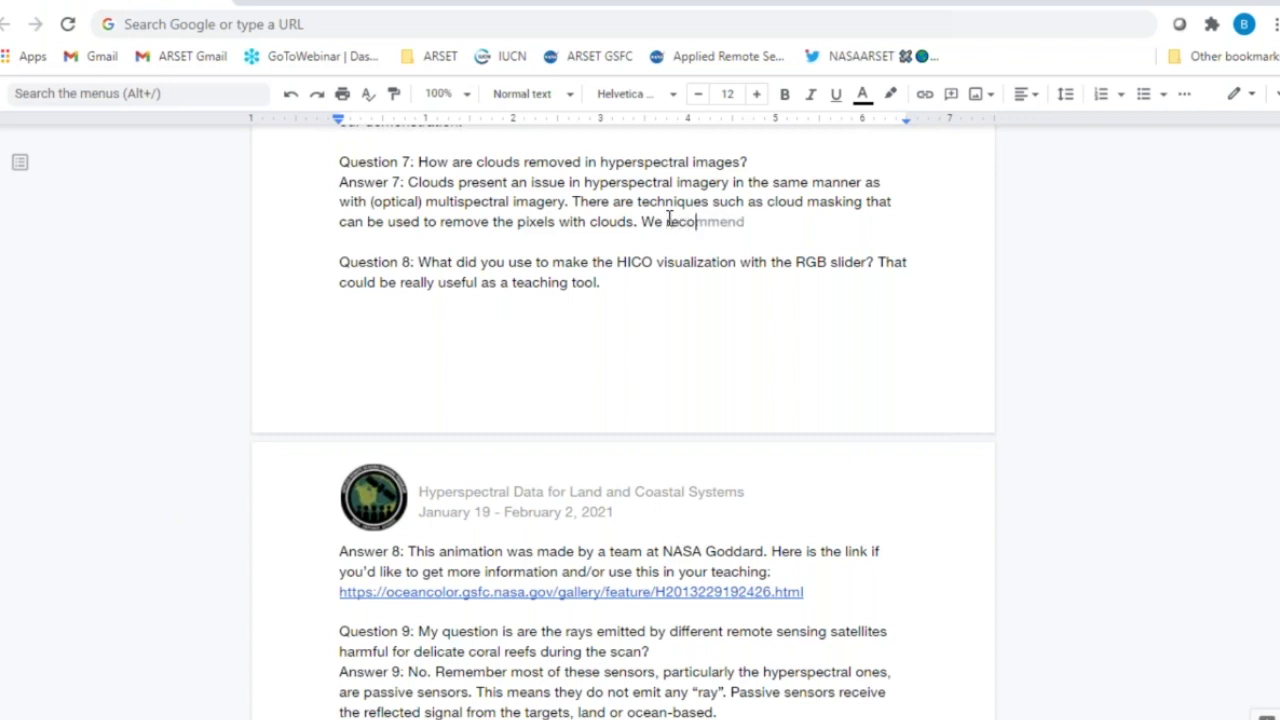
pyautogui.write('mmend to ue a thresh')
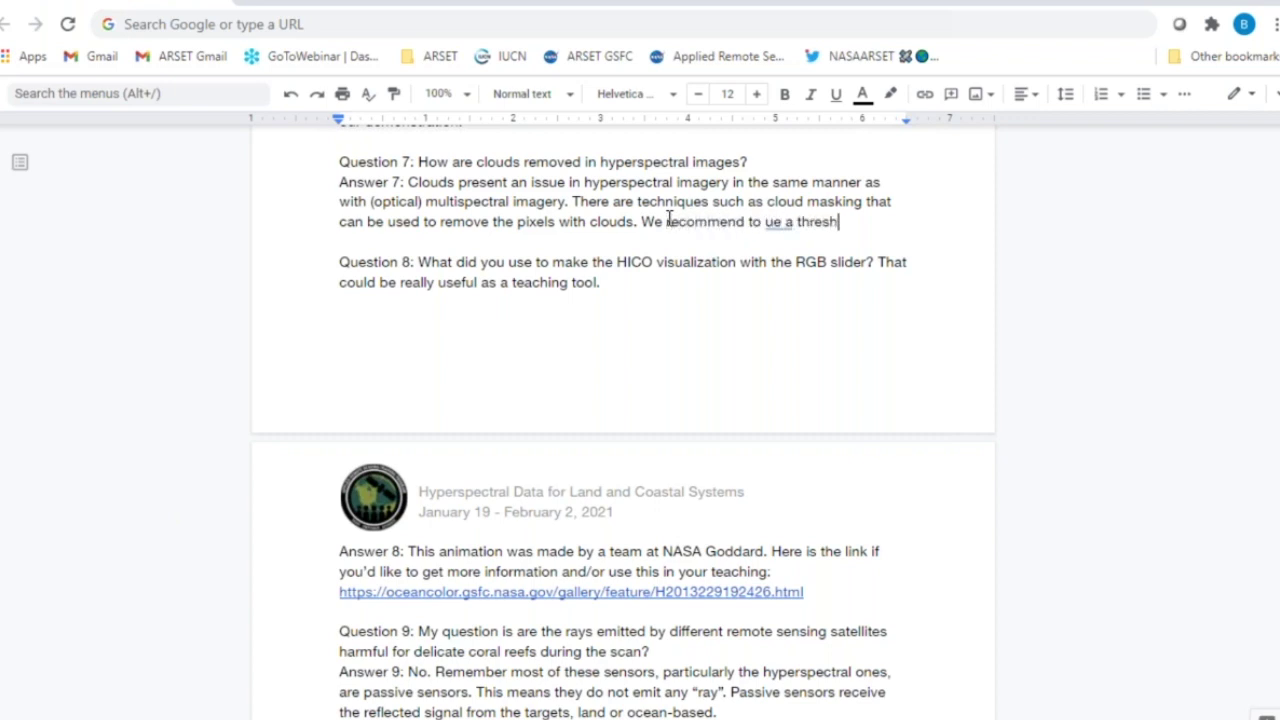
pyautogui.write('old of 25')
pyautogui.write('%')
pyautogui.press('BackSpace')
pyautogui.press('BackSpace')
pyautogui.write('0% ')
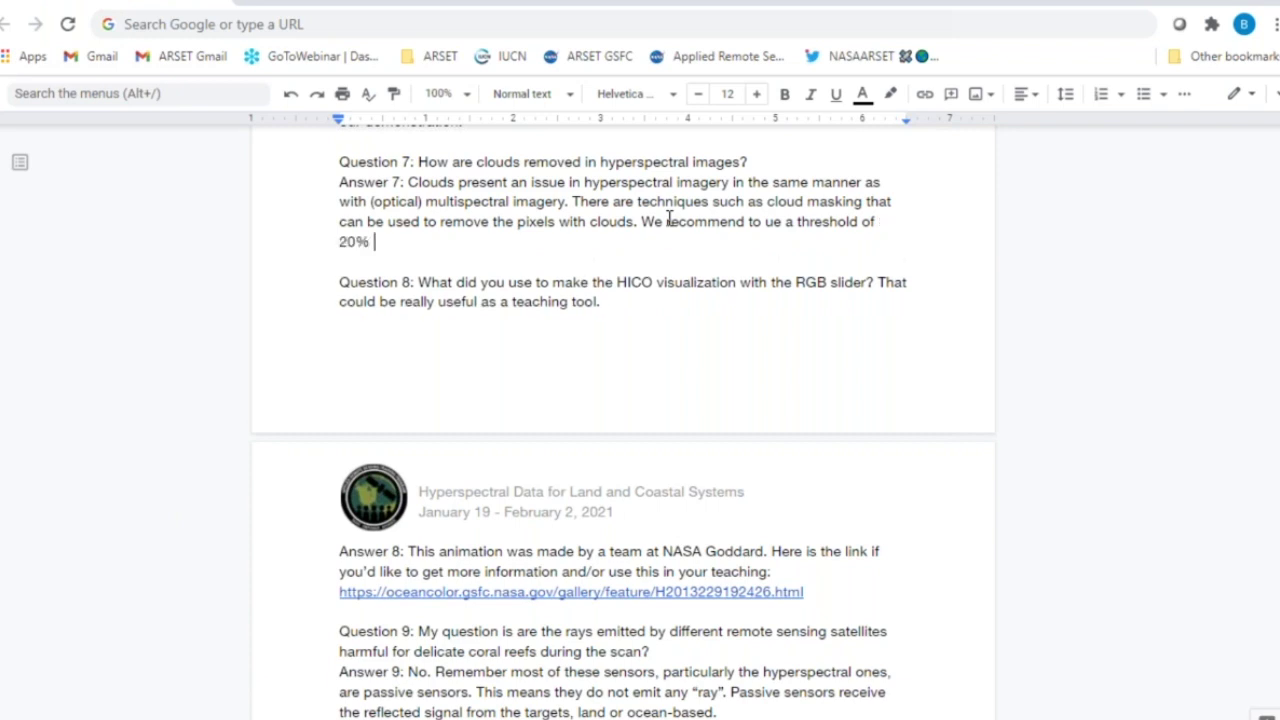
pyautogui.write('cloud cover')
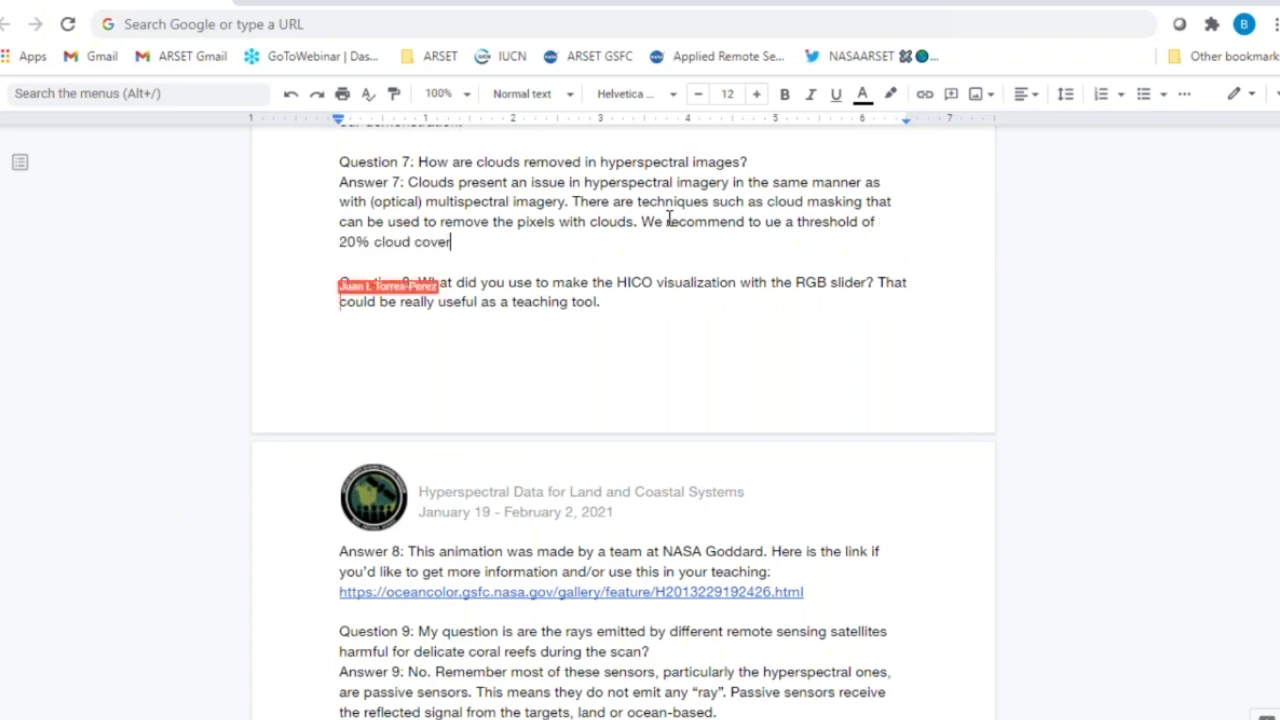
pyautogui.write('.')
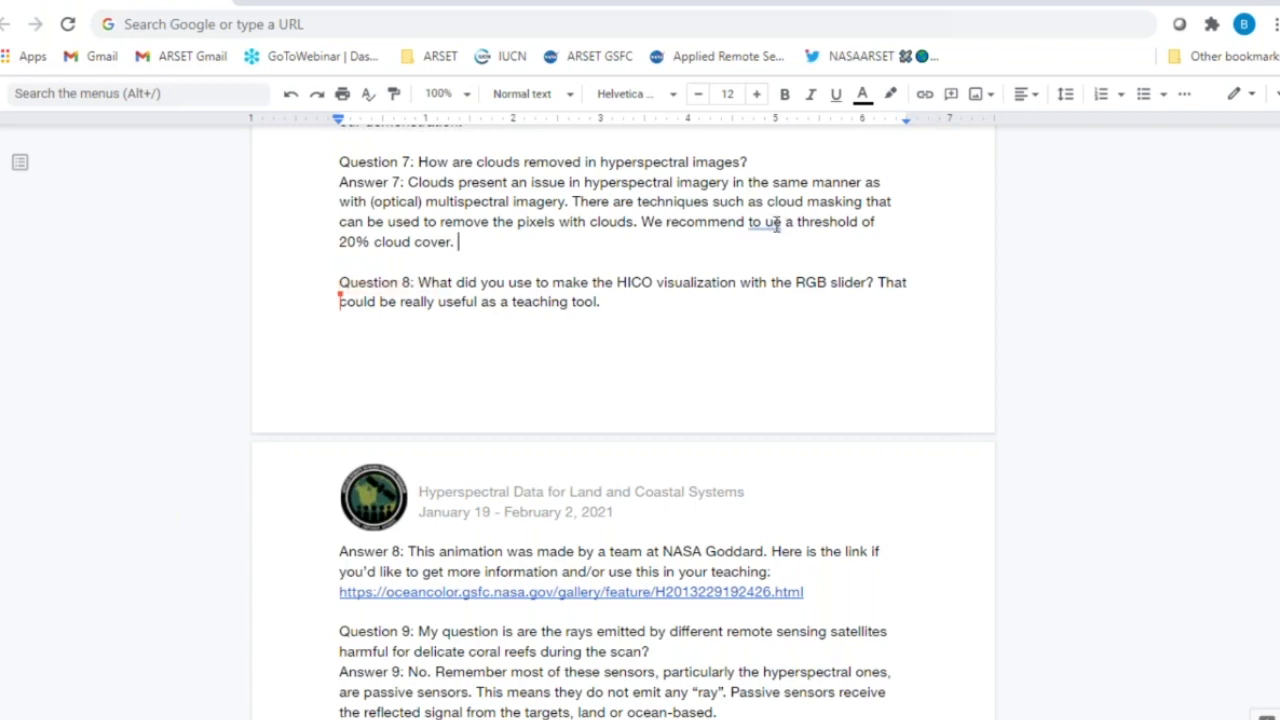
pyautogui.click(776, 224)
pyautogui.write('s')
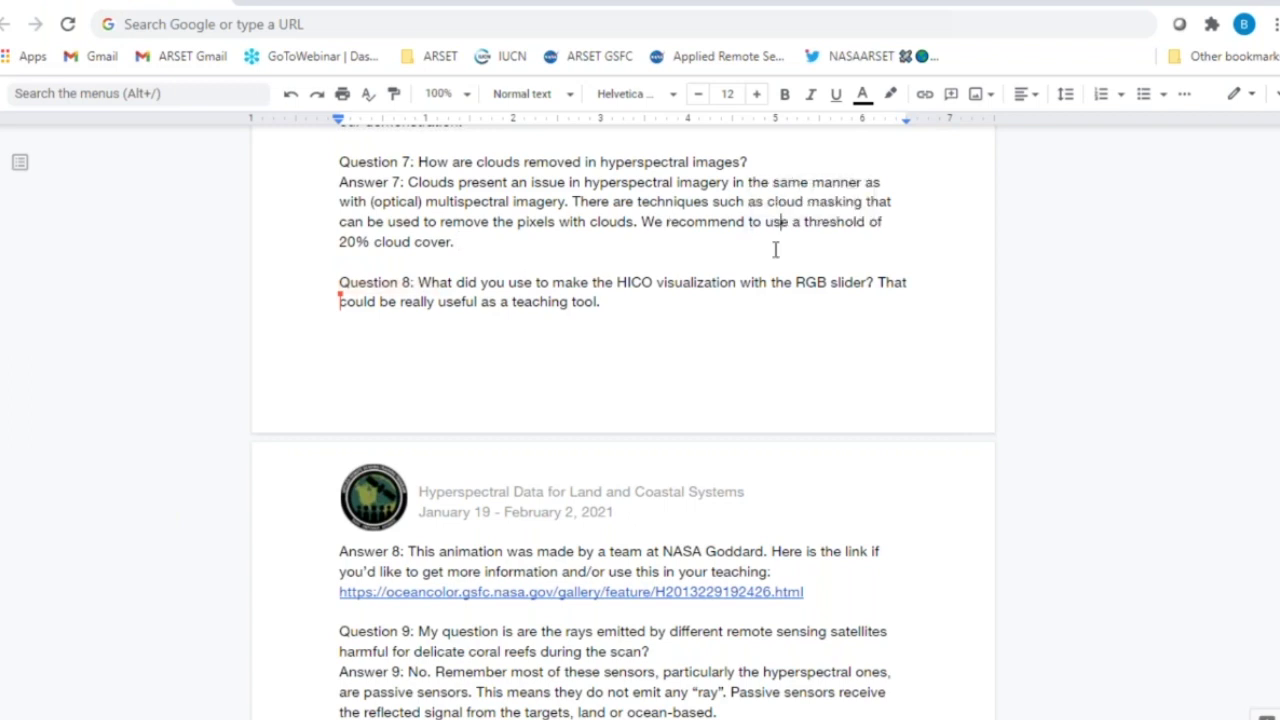
pyautogui.click(521, 246)
# - Highlight the oceancolor.gsfc.nasa.gov animation link in Answer 8, then clear the selection
pyautogui.moveTo(805, 592); pyautogui.dragTo(340, 594)
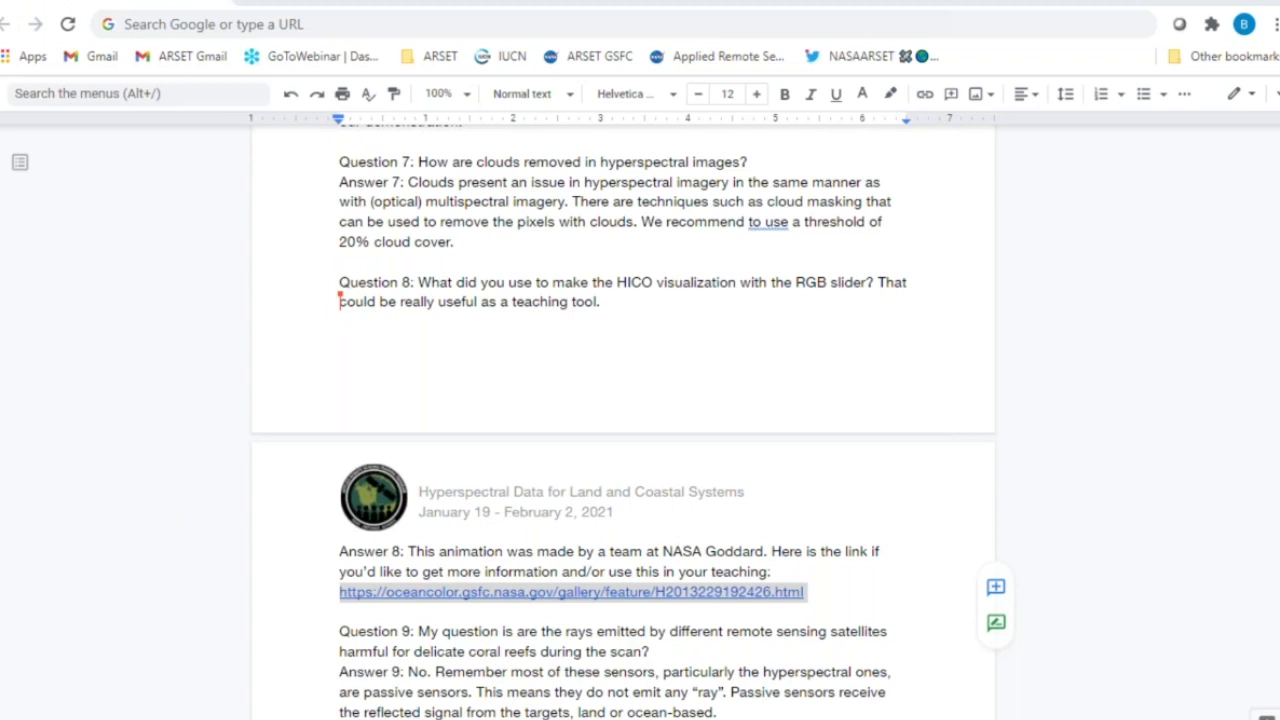
pyautogui.click(917, 577)
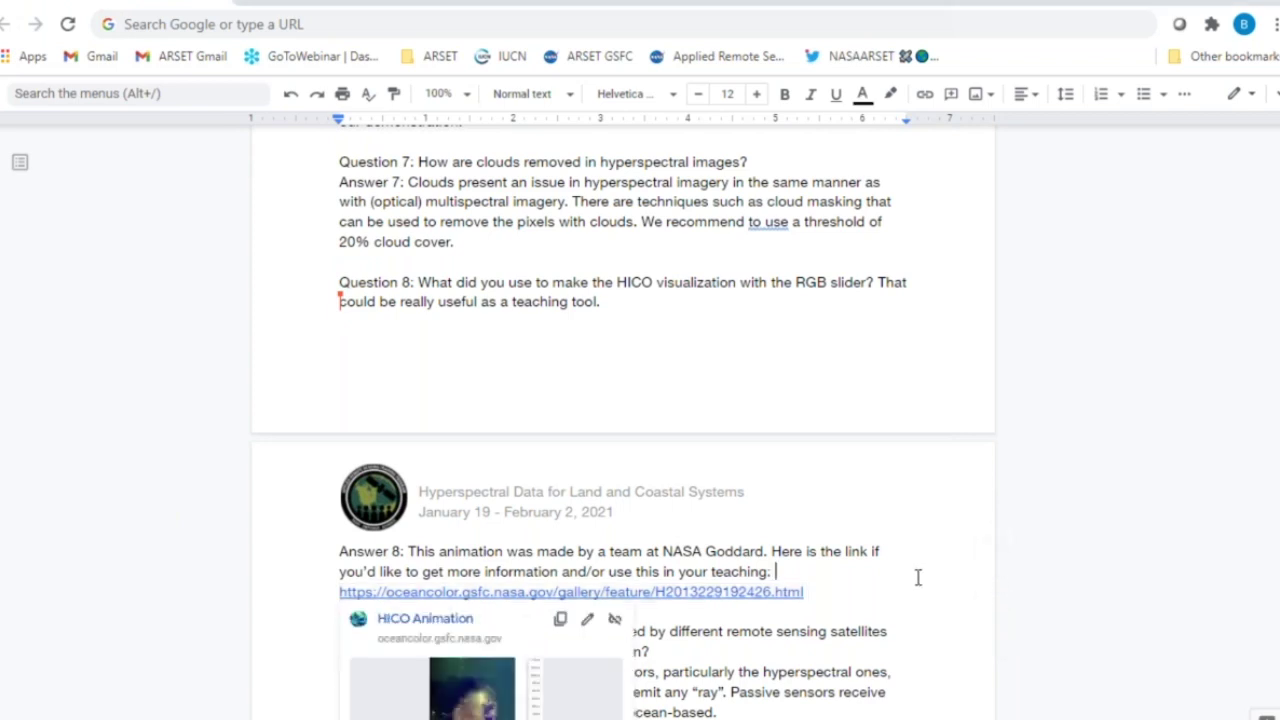
pyautogui.click(916, 651)
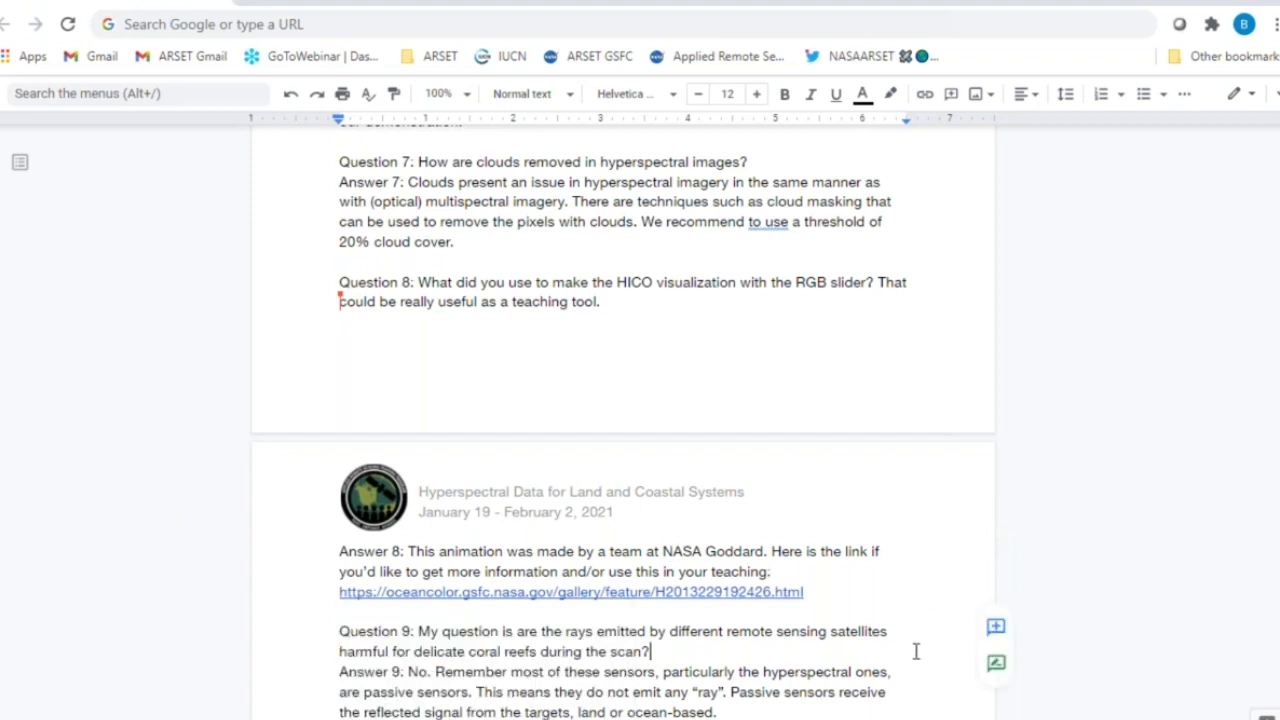
# - Reword Question 9 to begin with "Are the rays emitted" and insert "ONLY" before "receive" in Answer 9
pyautogui.scroll(-2, 916, 651)
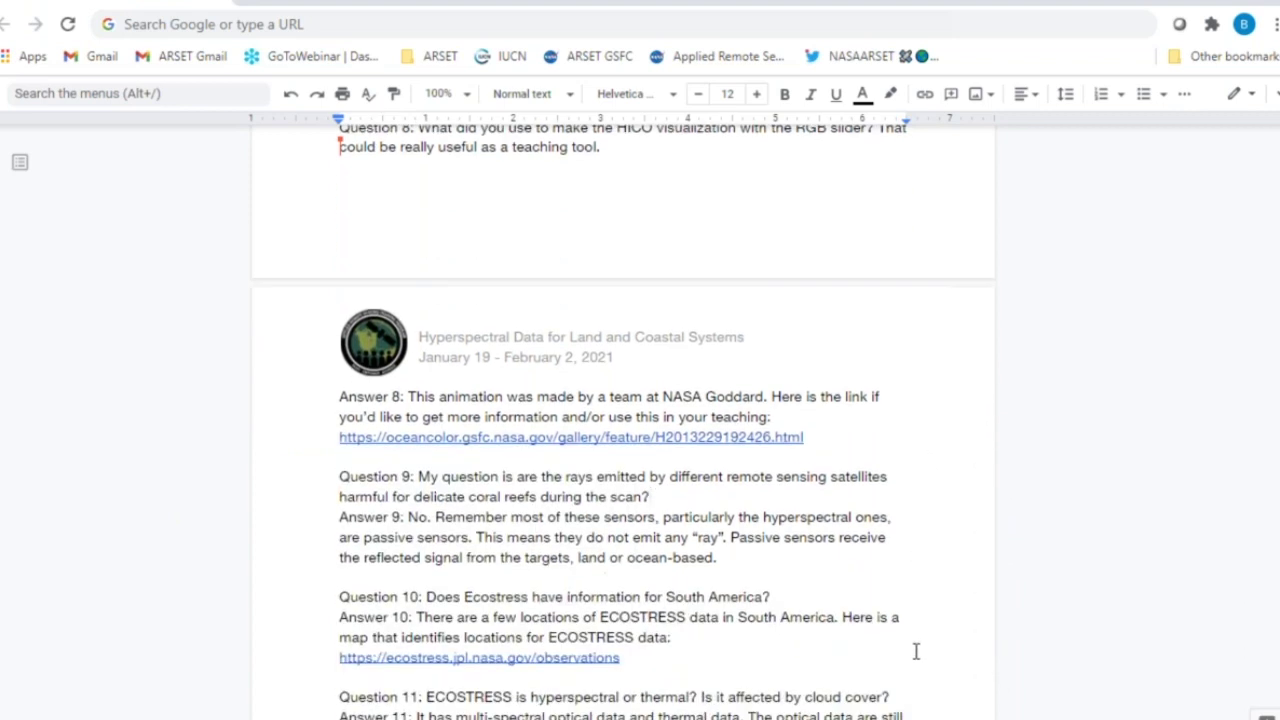
pyautogui.scroll(-2, 916, 651)
pyautogui.scroll(-1, 916, 651)
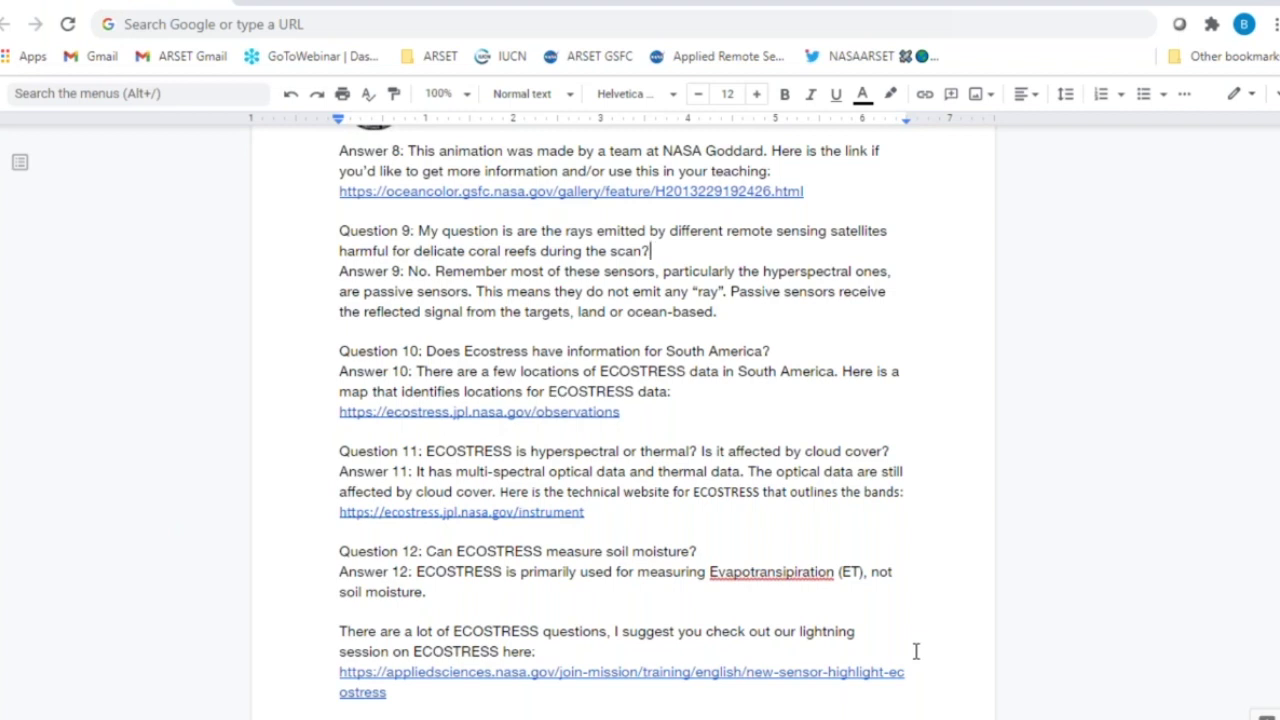
pyautogui.click(523, 231)
pyautogui.press('BackSpace')
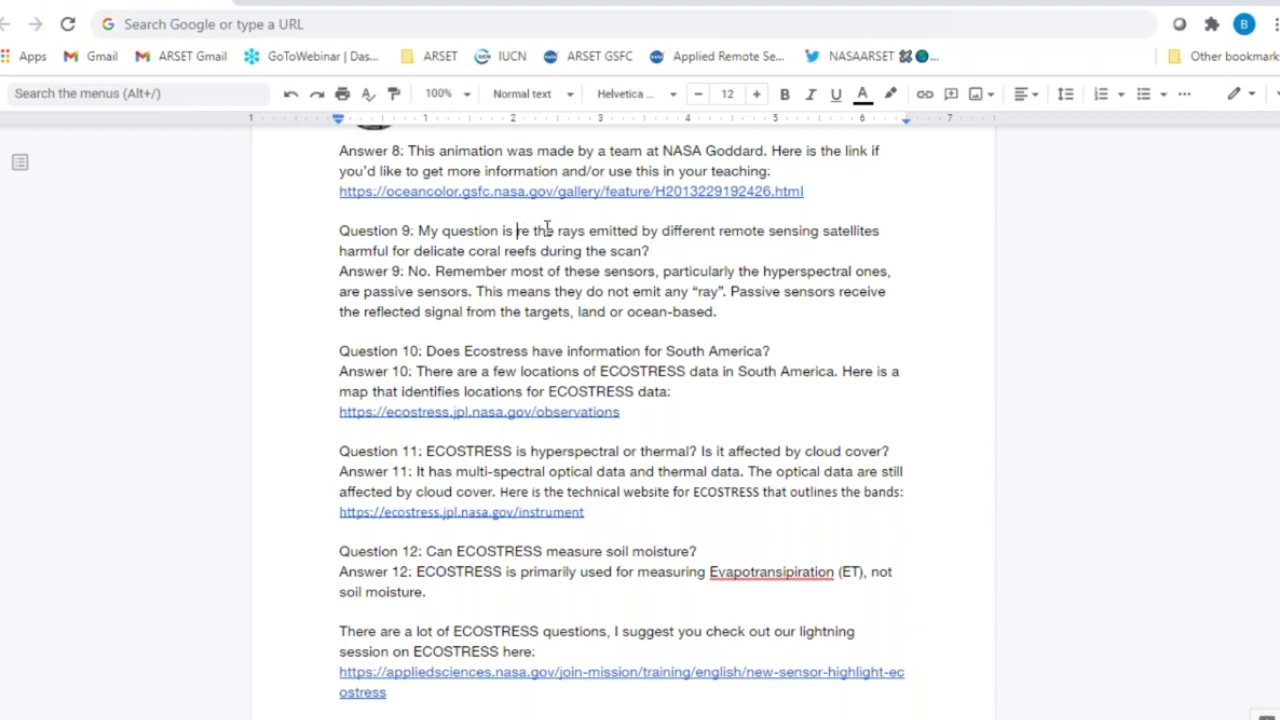
pyautogui.press('BackSpace')
pyautogui.press('BackSpace')
pyautogui.press('BackSpace')
pyautogui.press('BackSpace')
pyautogui.press('BackSpace')
pyautogui.press('BackSpace')
pyautogui.press('BackSpace')
pyautogui.press('BackSpace')
pyautogui.press('BackSpace')
pyautogui.press('BackSpace')
pyautogui.press('BackSpace')
pyautogui.press('BackSpace')
pyautogui.press('BackSpace')
pyautogui.press('BackSpace')
pyautogui.press('BackSpace')
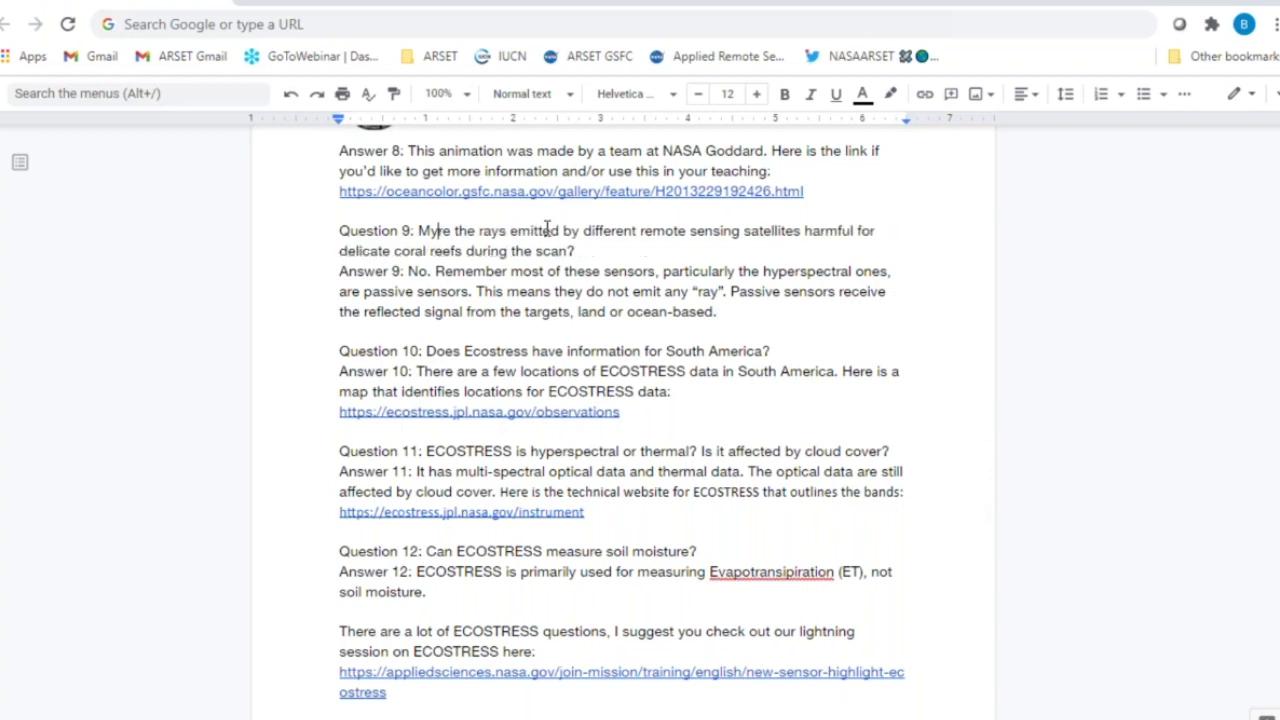
pyautogui.write('A')
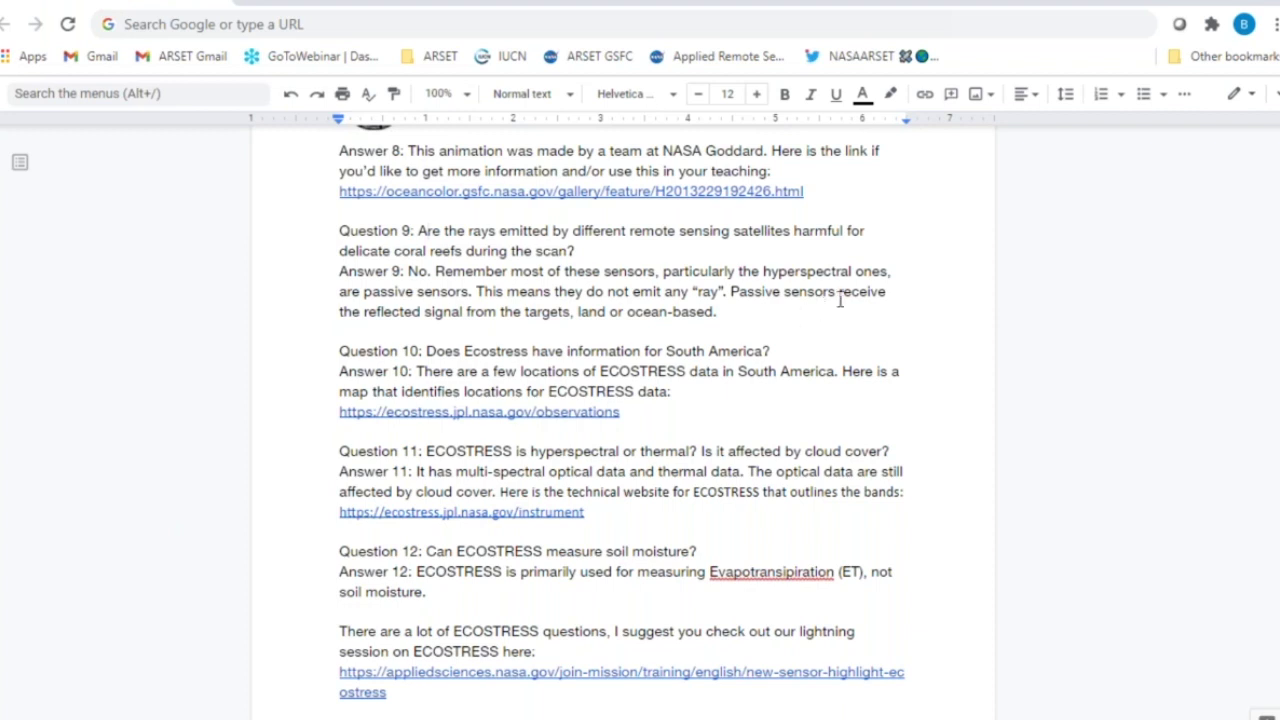
pyautogui.write('ONL')
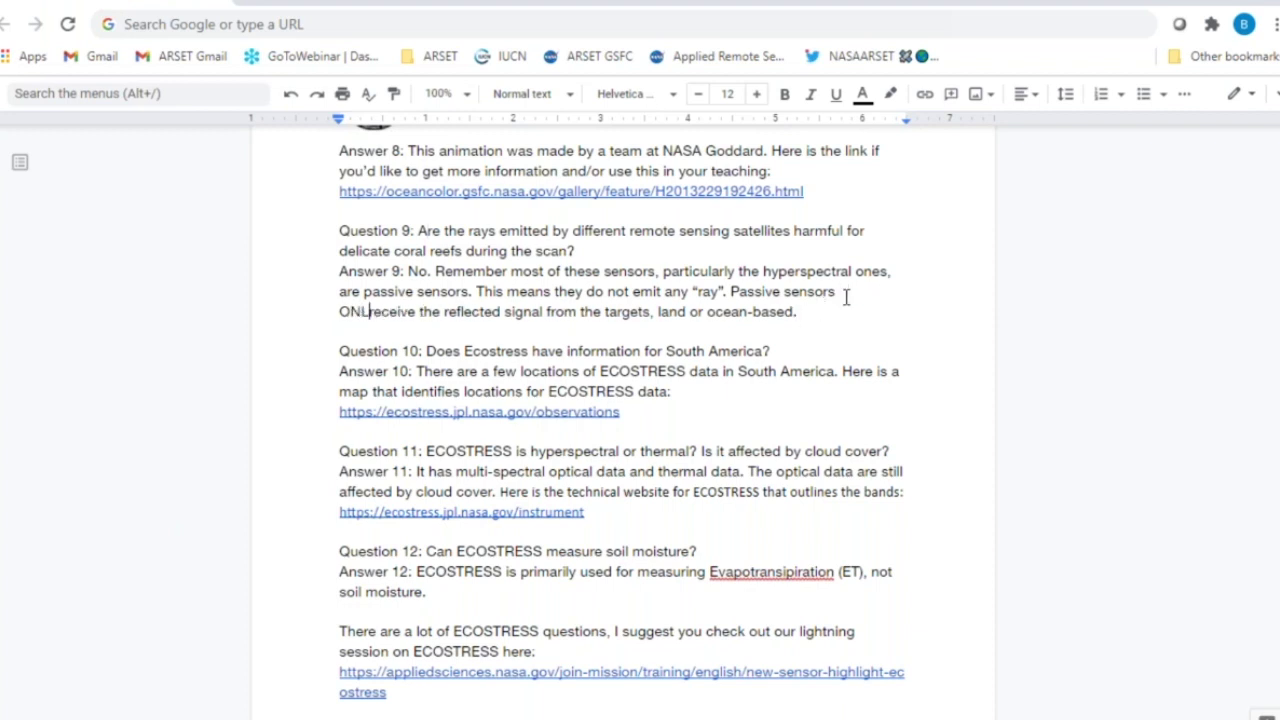
pyautogui.write('Y')
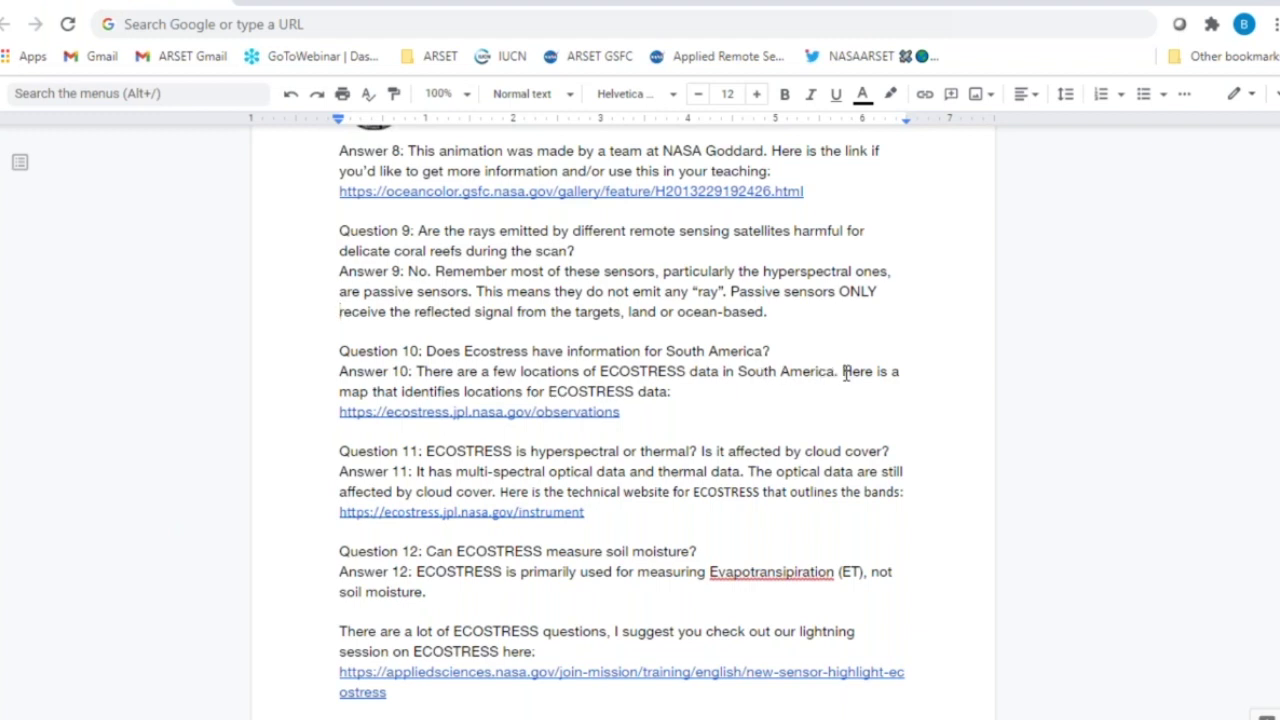
# - Highlight the ECOSTRESS map sentence with its link in Answer 10 and the technical website sentence with its link in Answer 11
pyautogui.moveTo(844, 372); pyautogui.dragTo(834, 412)
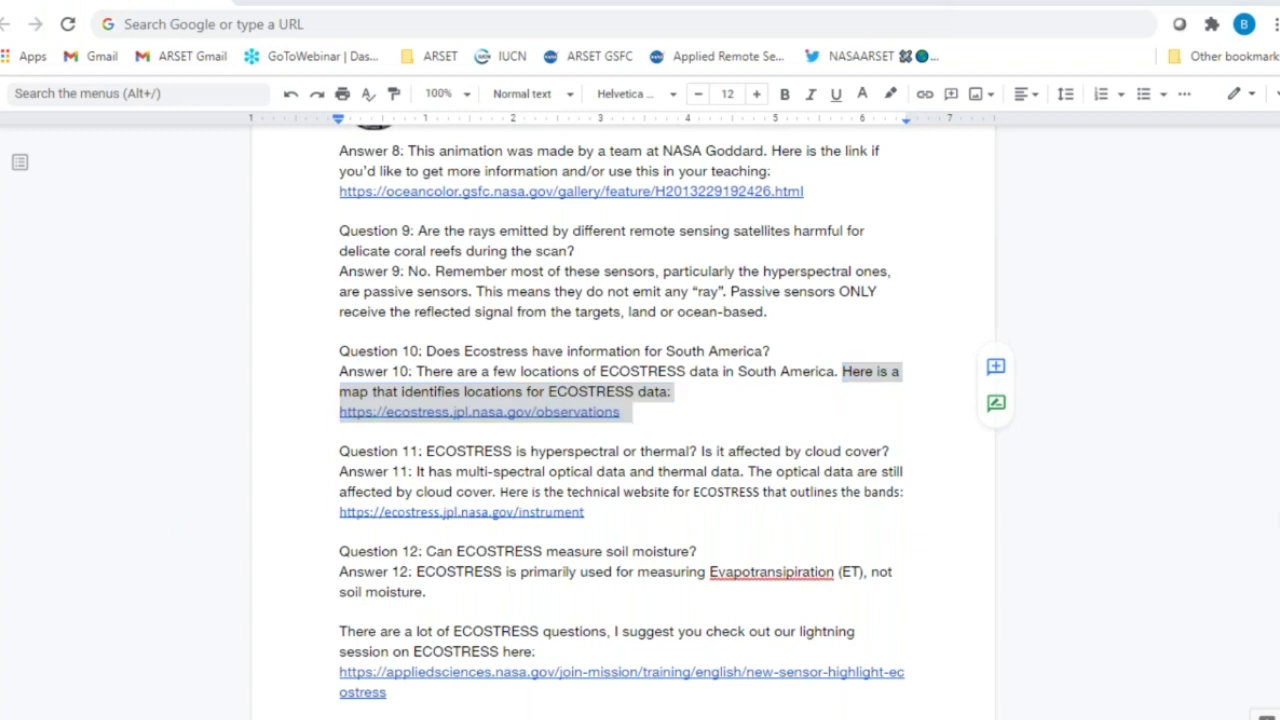
pyautogui.click(672, 515)
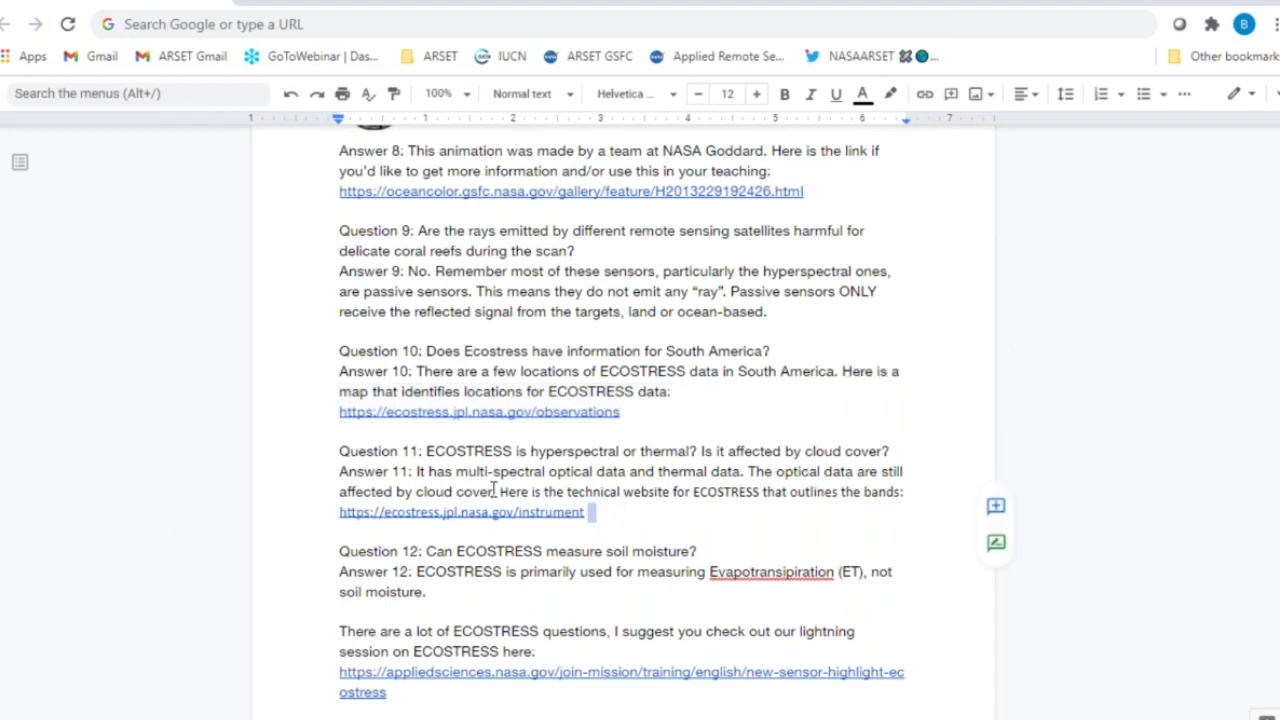
pyautogui.moveTo(499, 491); pyautogui.dragTo(596, 509)
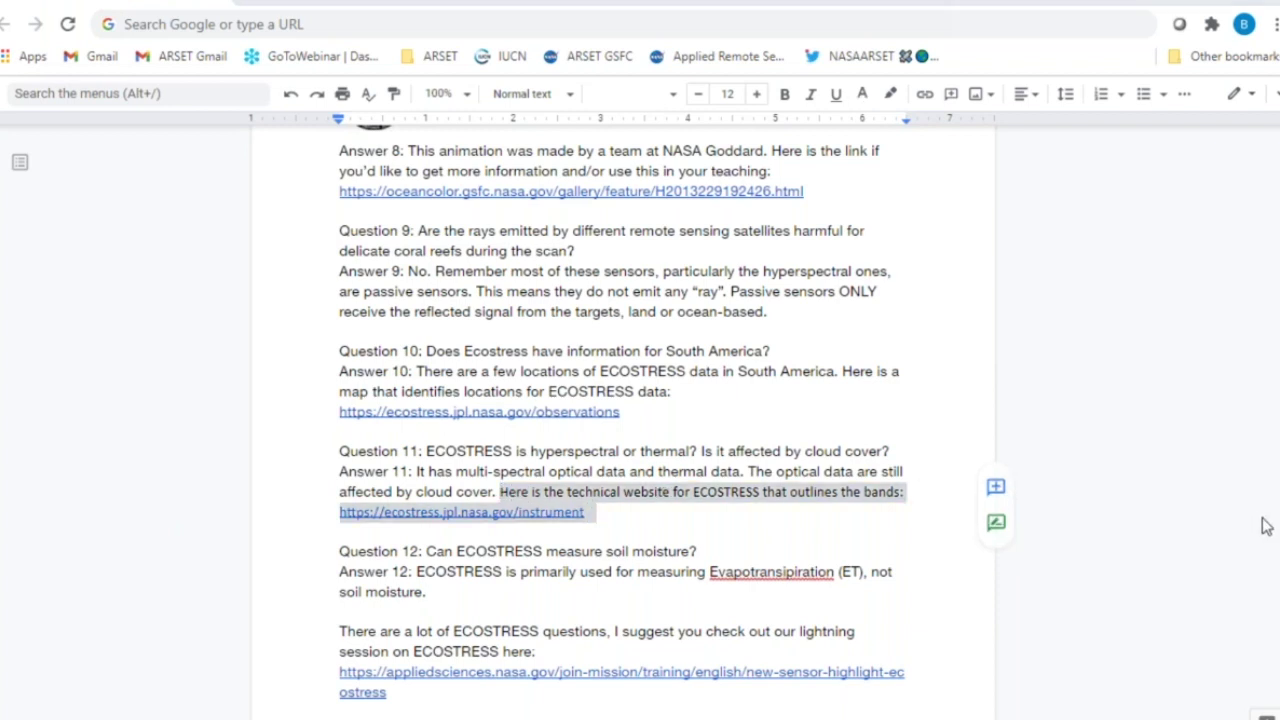
pyautogui.click(692, 511)
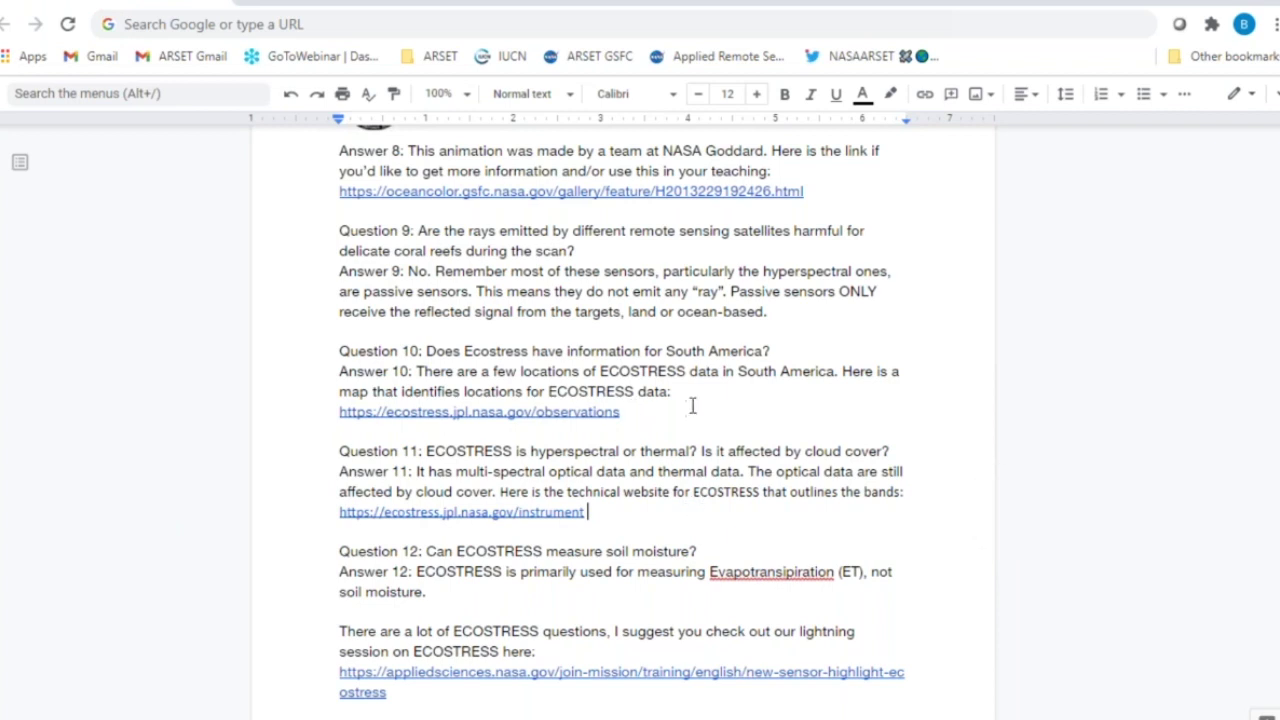
# - Extend the first sentence of Answer 10 with "as it is on the ISS." after "South America"
pyautogui.click(836, 373)
pyautogui.press('BackSpace')
pyautogui.press('BackSpace')
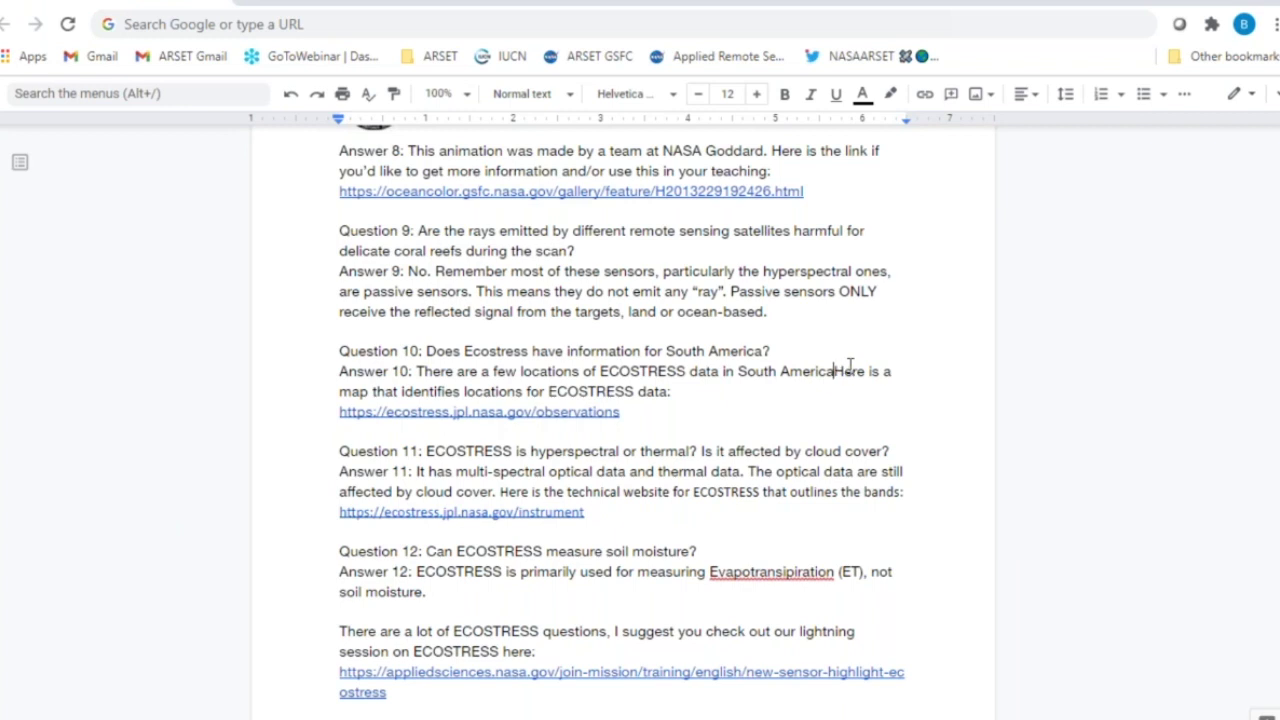
pyautogui.write('as it ')
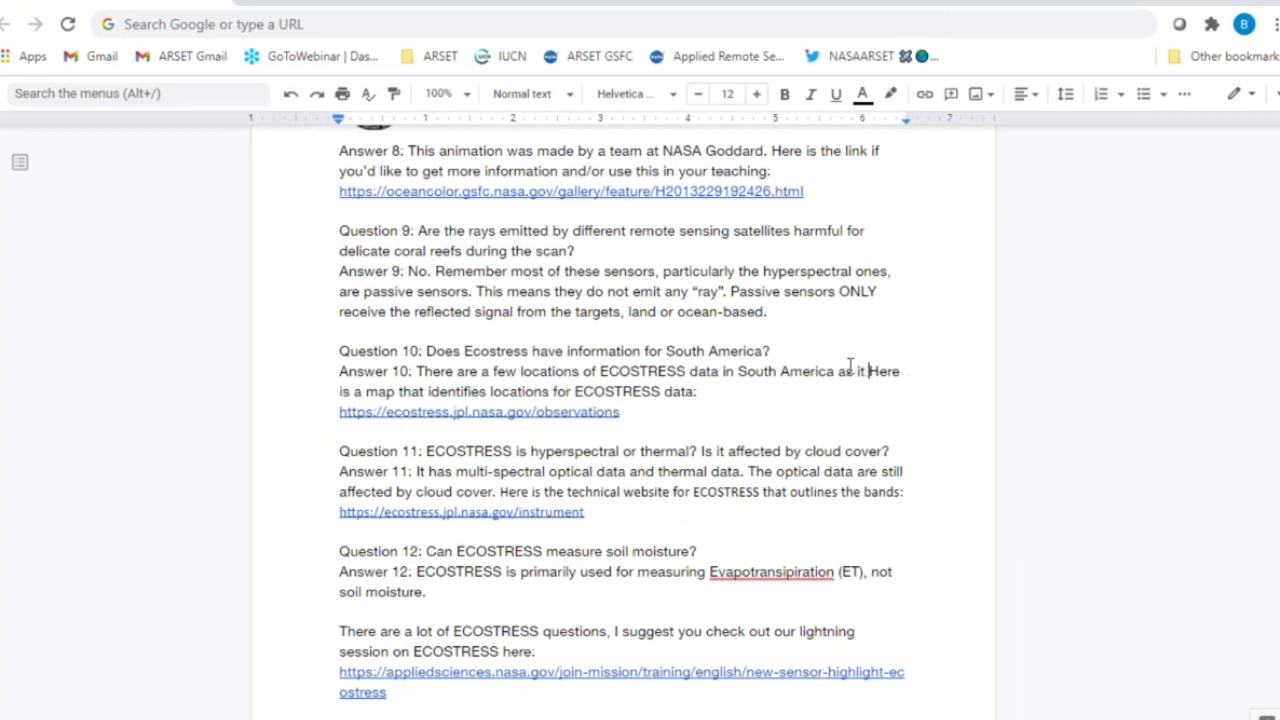
pyautogui.write('is on t')
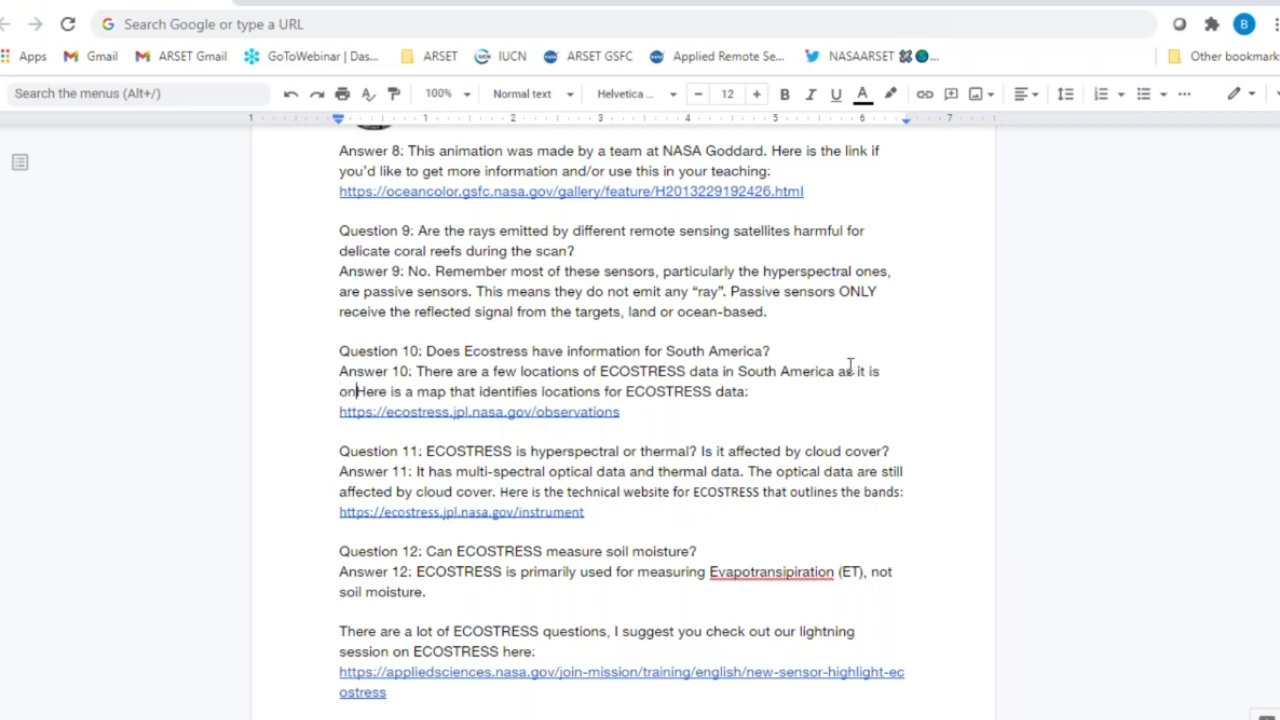
pyautogui.write('he ISS')
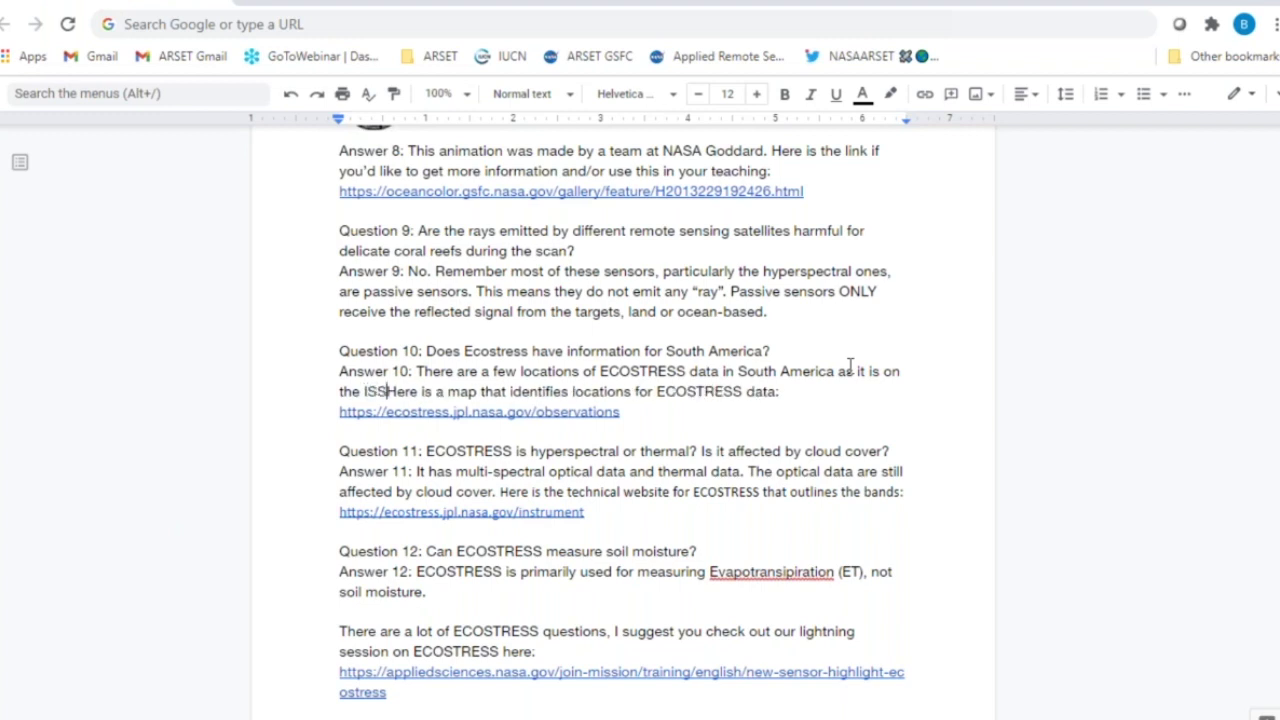
pyautogui.write('.')
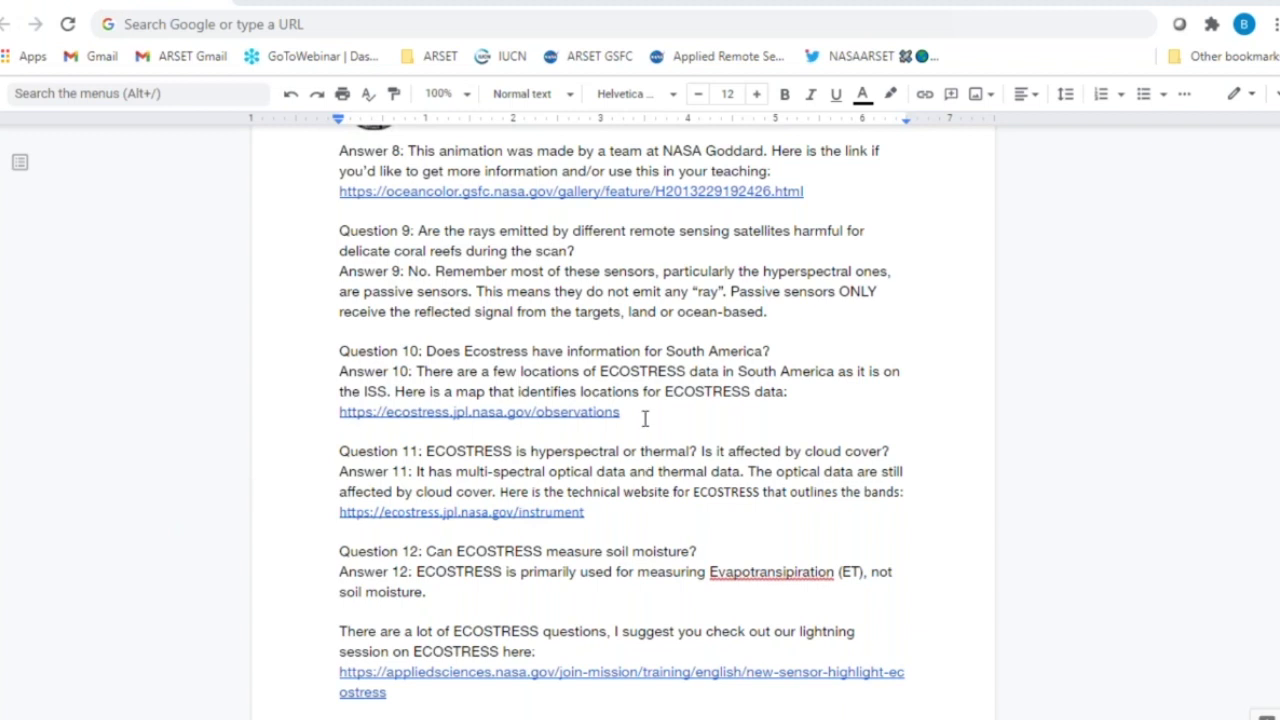
# - Review Questions 12 and 13 with their answers and the ECOSTRESS lightning session note between them
pyautogui.doubleClick(620, 511)
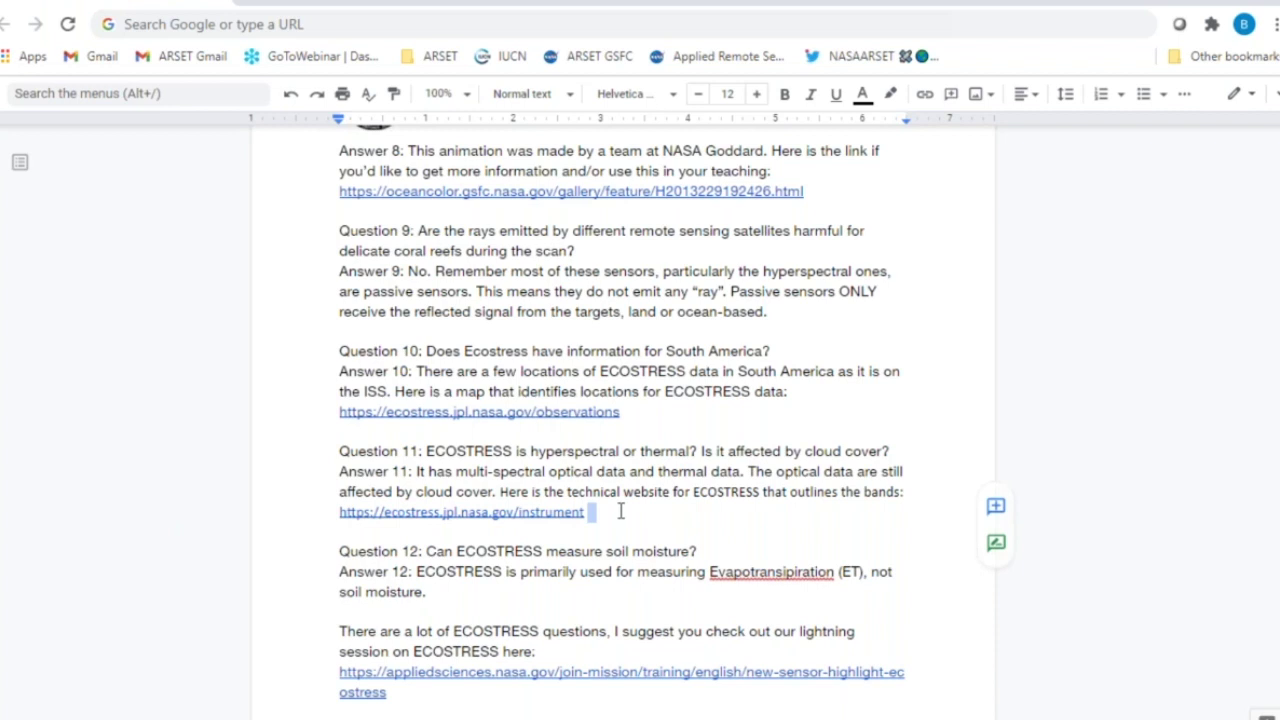
pyautogui.scroll(-5, 620, 511)
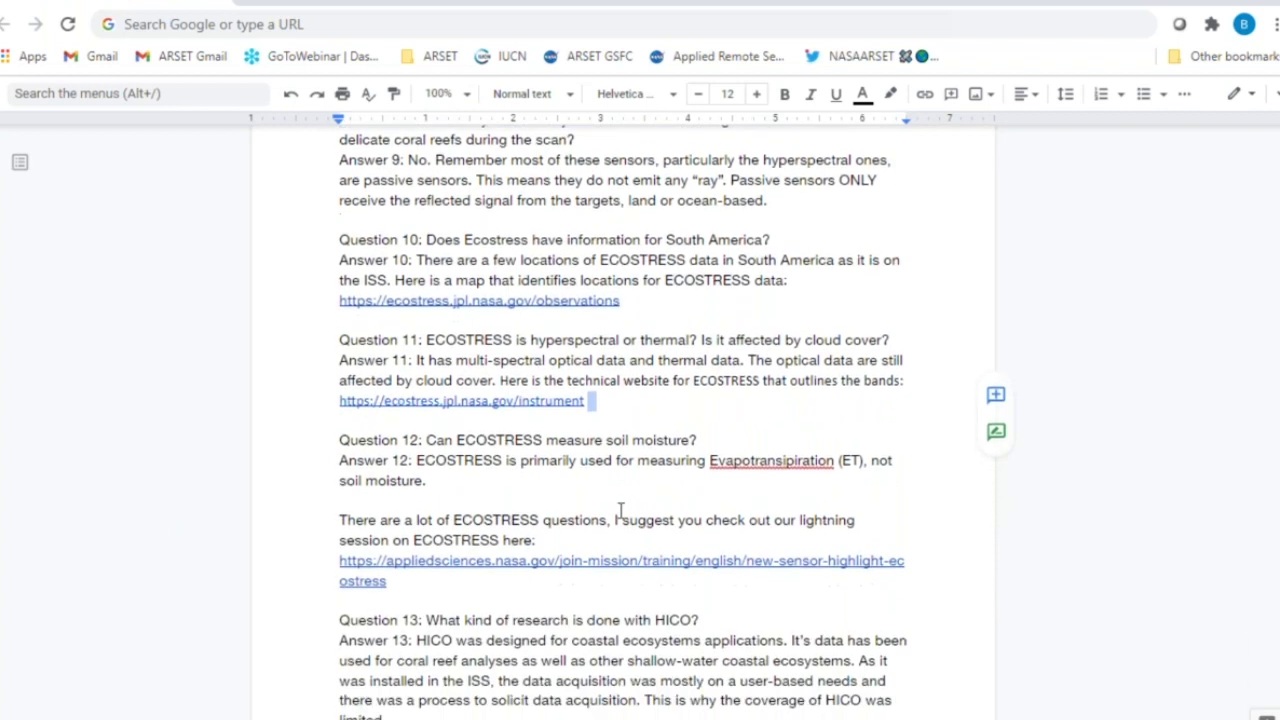
pyautogui.scroll(-1, 622, 511)
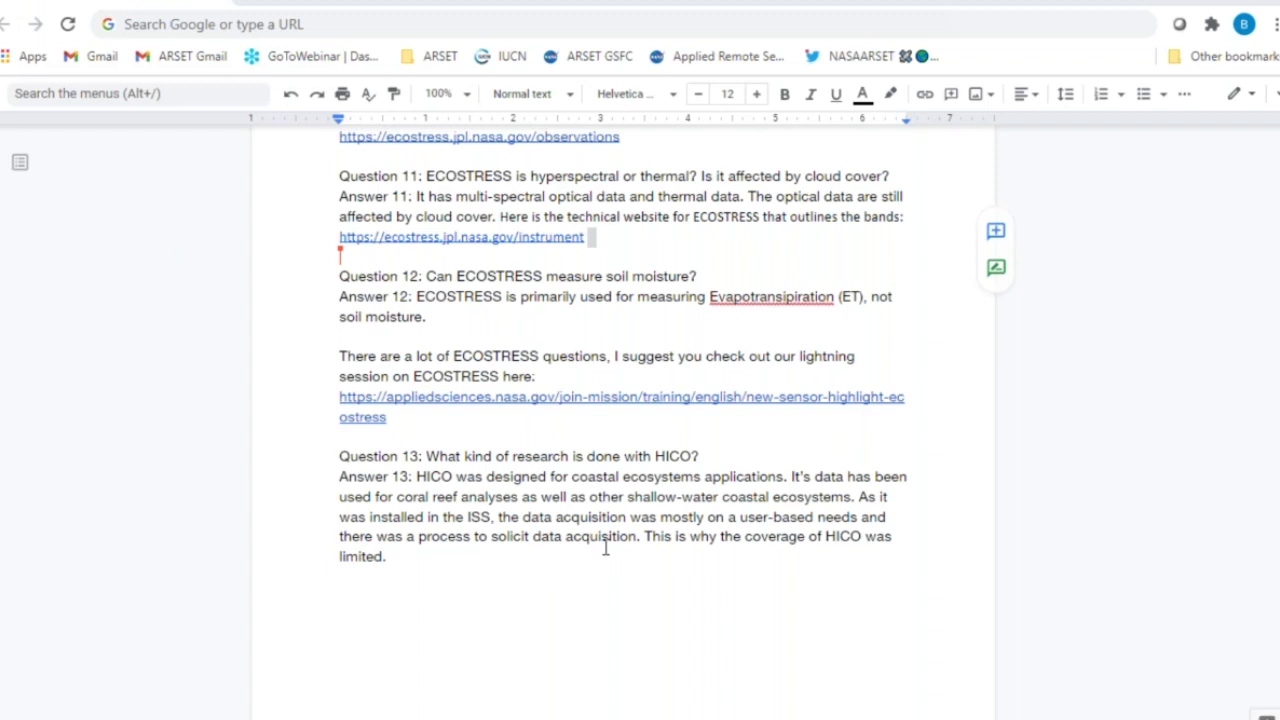
# - Add the sentence "The SMAP mission has soil moisture data." at the end of Answer 12
pyautogui.doubleClick(451, 316)
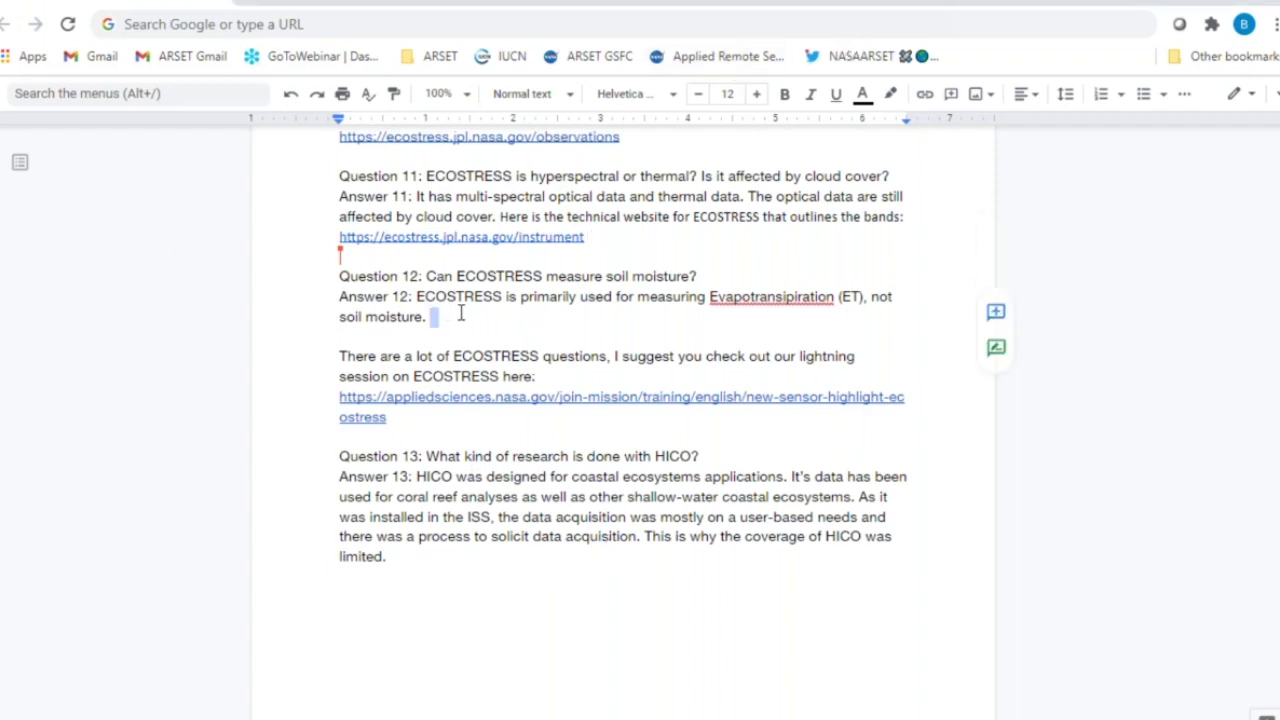
pyautogui.click(450, 317)
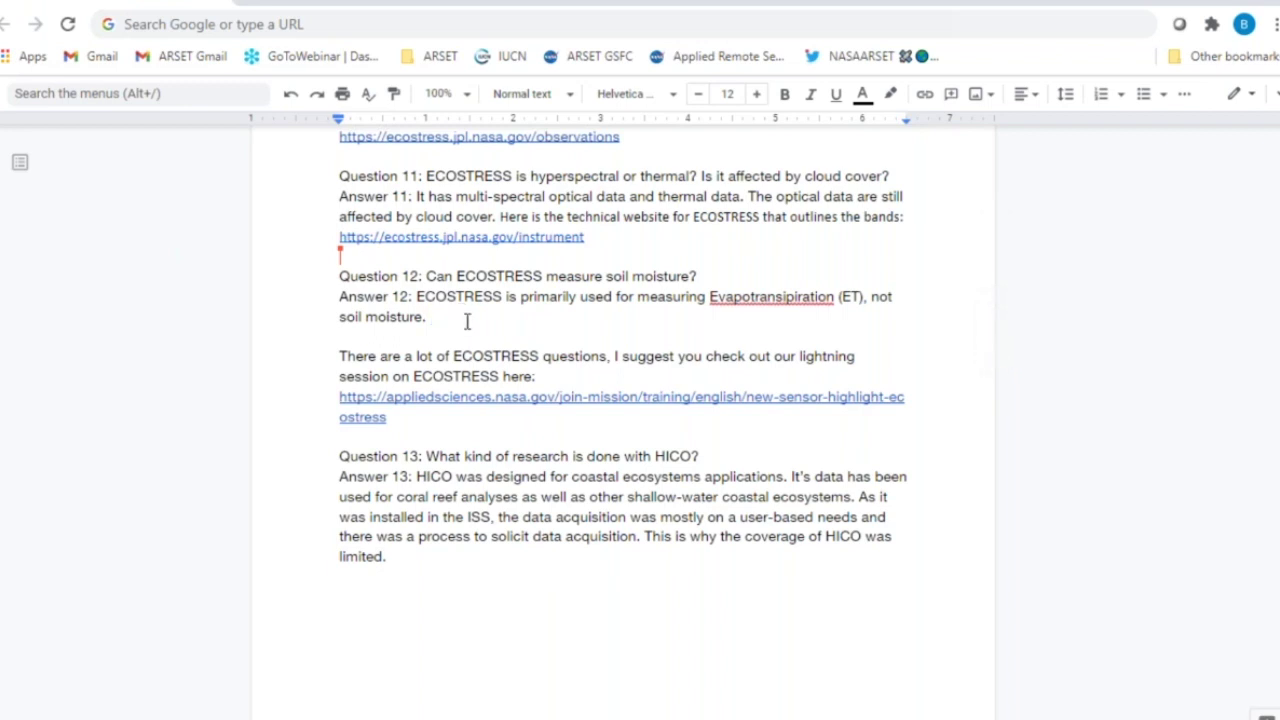
pyautogui.write('This')
pyautogui.press('BackSpace')
pyautogui.press('BackSpace')
pyautogui.press('BackSpace')
pyautogui.write('he SMAP mission ')
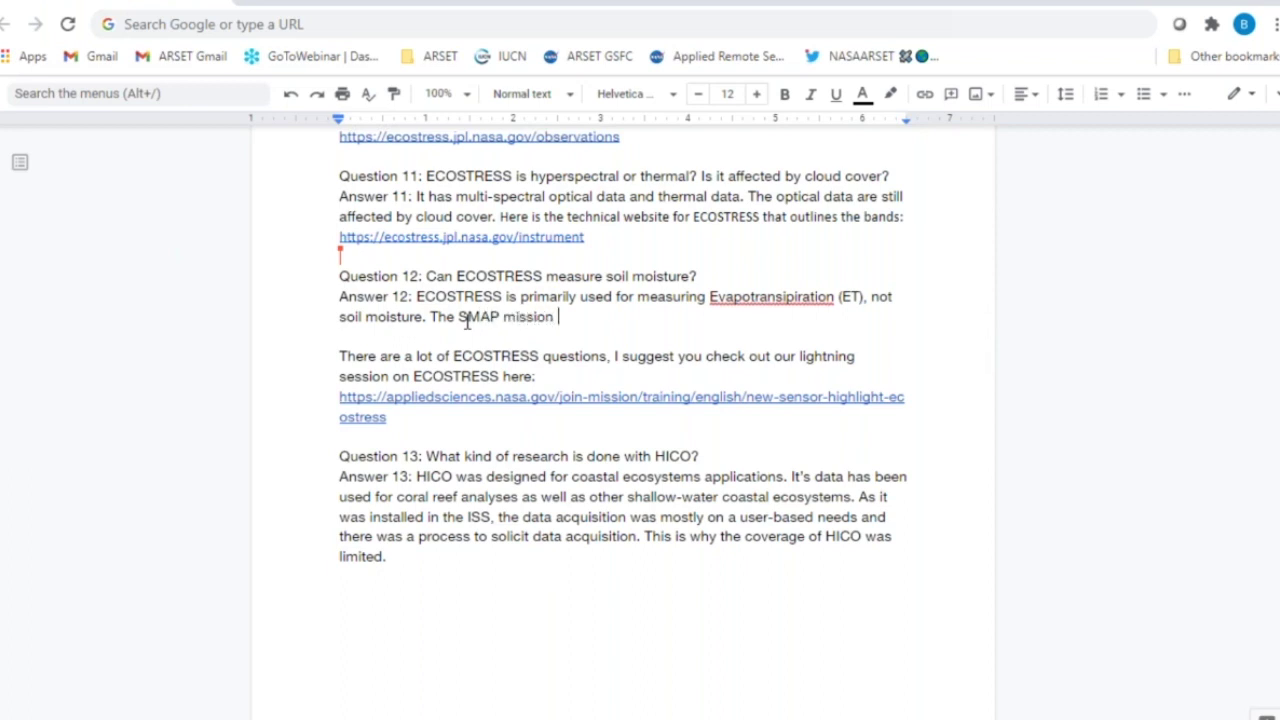
pyautogui.write('has ')
pyautogui.write('soil moi')
pyautogui.write('sture ')
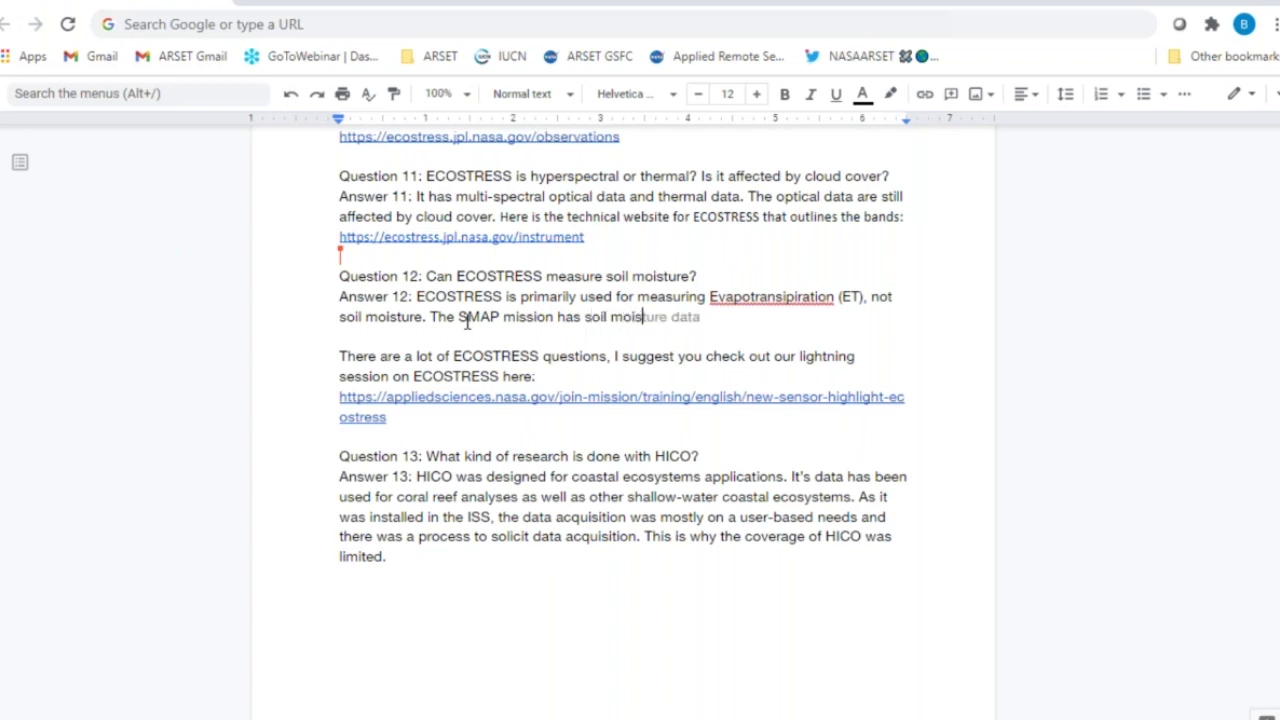
pyautogui.write('data.')
# - Extend the last sentence of Answer 13 with "to particular coral reef regions." after "limited"
pyautogui.scroll(-3, 517, 527)
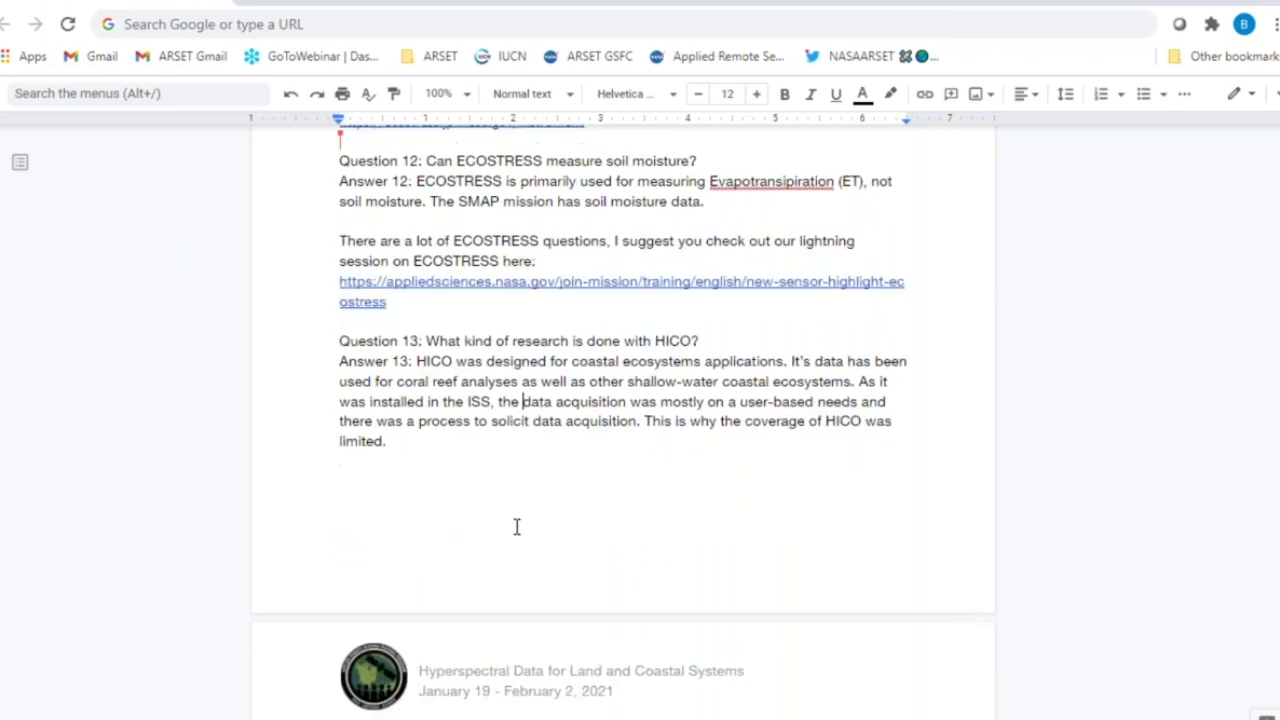
pyautogui.scroll(-4, 517, 527)
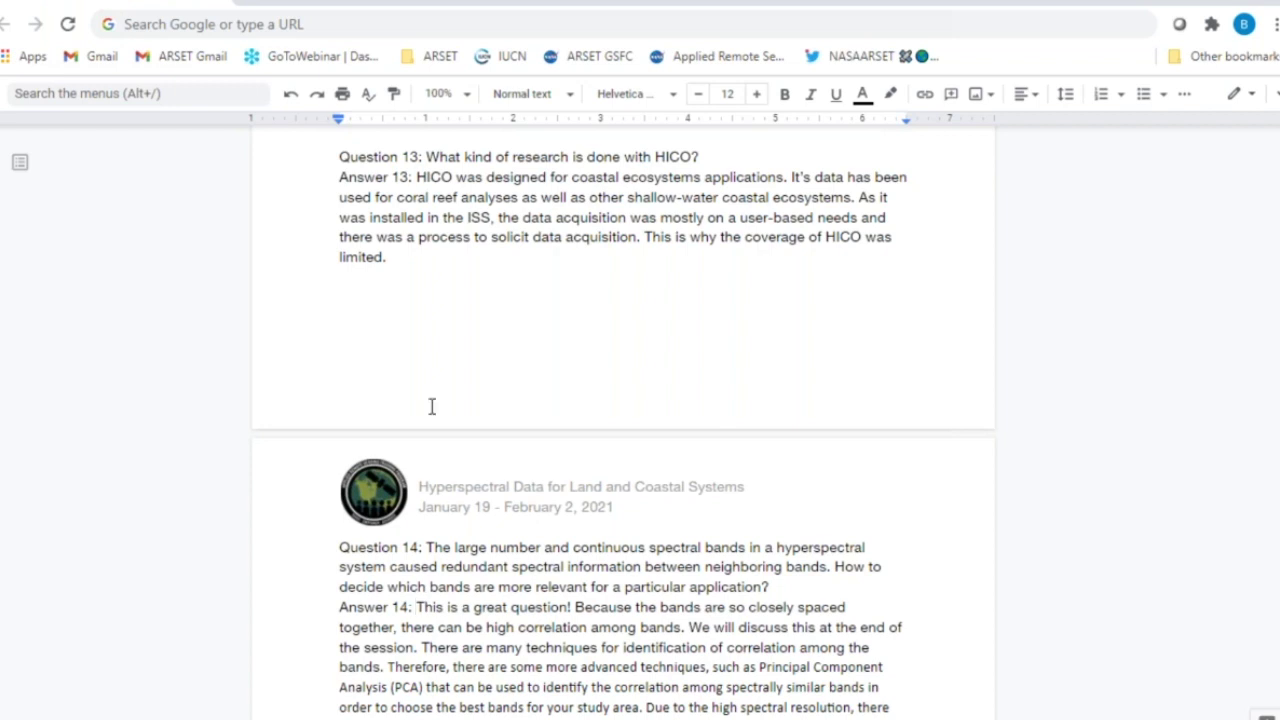
pyautogui.click(401, 257)
pyautogui.press('BackSpace')
pyautogui.press('BackSpace')
pyautogui.write('to particular co')
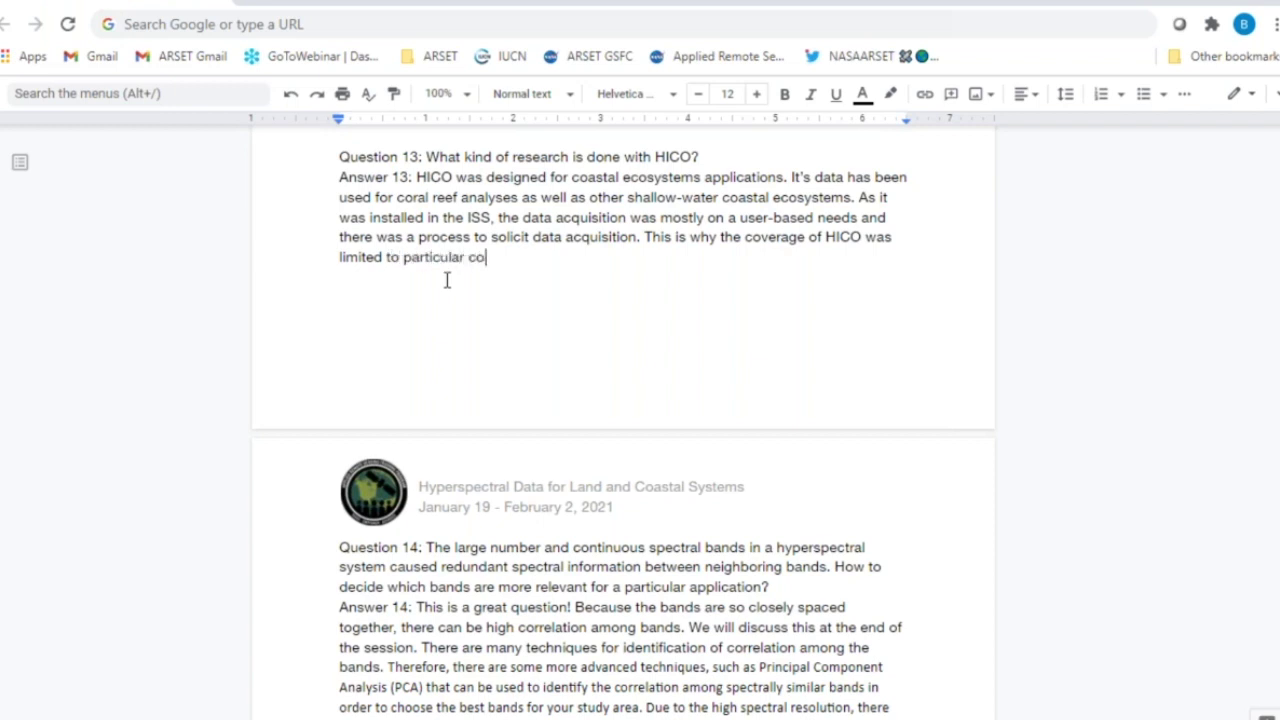
pyautogui.write('ral reef regions.')
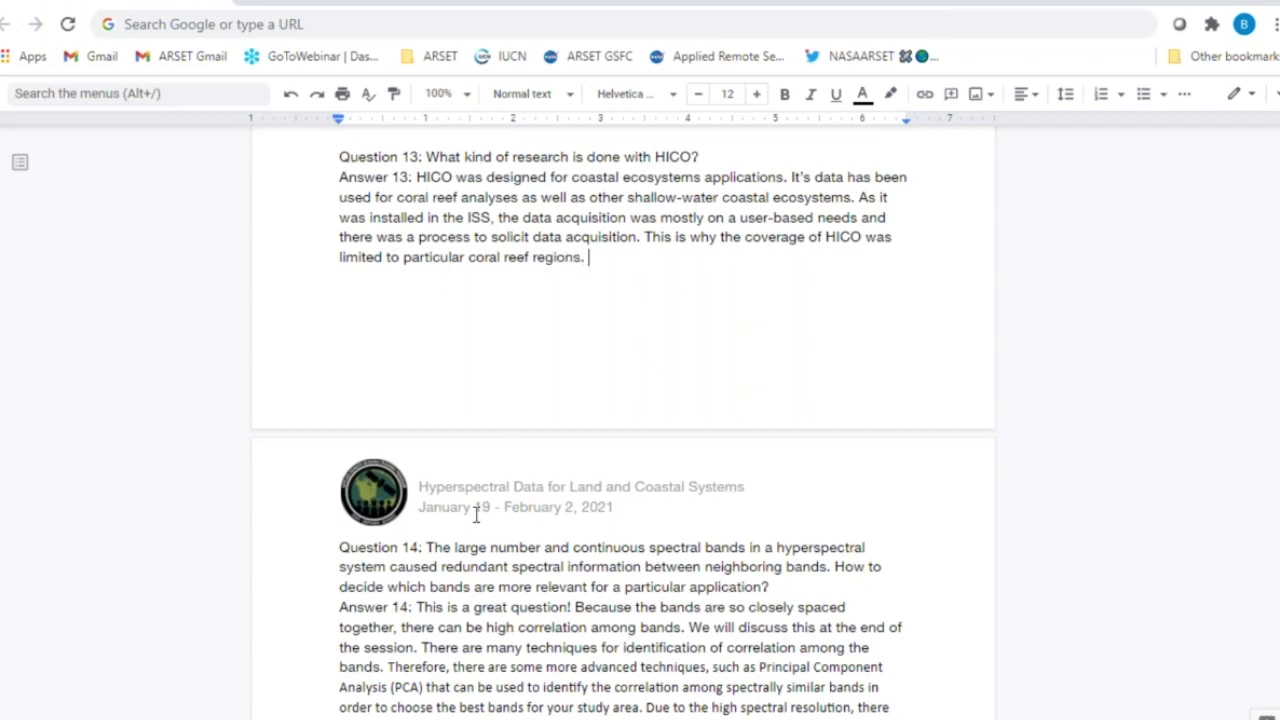
# - Append "If you had 2 highly correlated bands, you may decide which is giving you more information for your application." to Answer 14
pyautogui.click(414, 607)
pyautogui.scroll(-5, 419, 603)
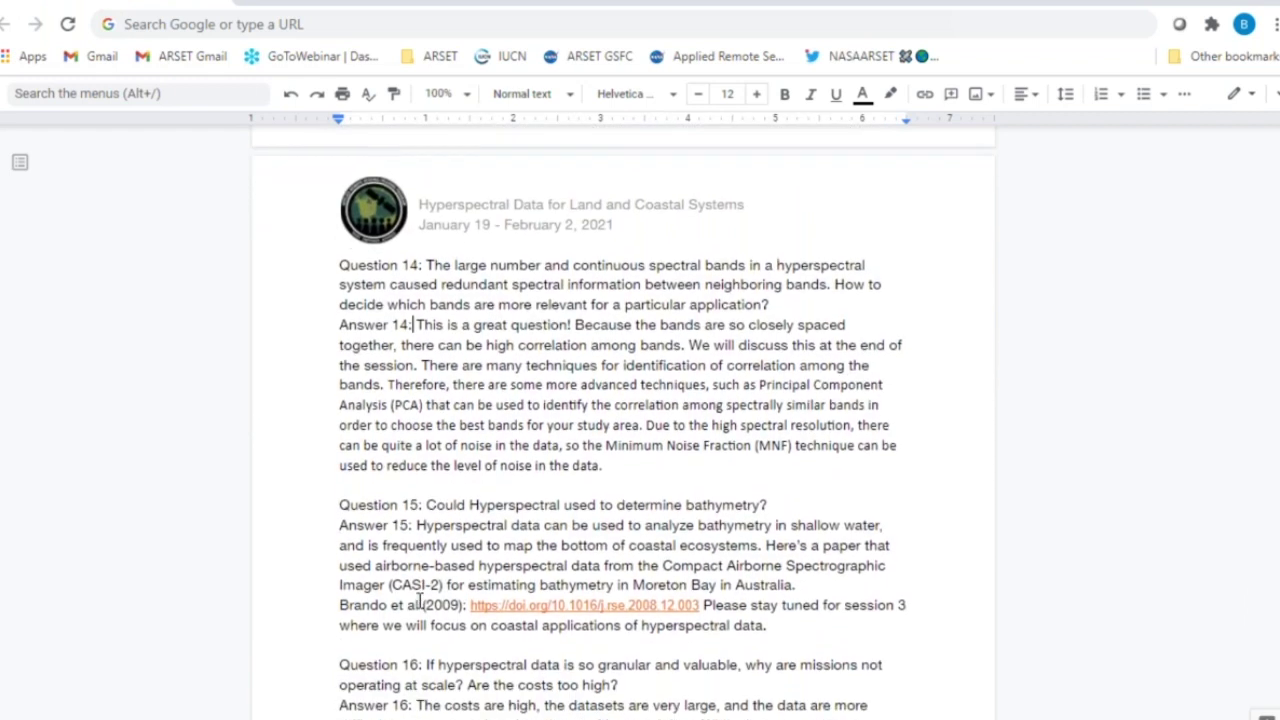
pyautogui.scroll(-1, 419, 601)
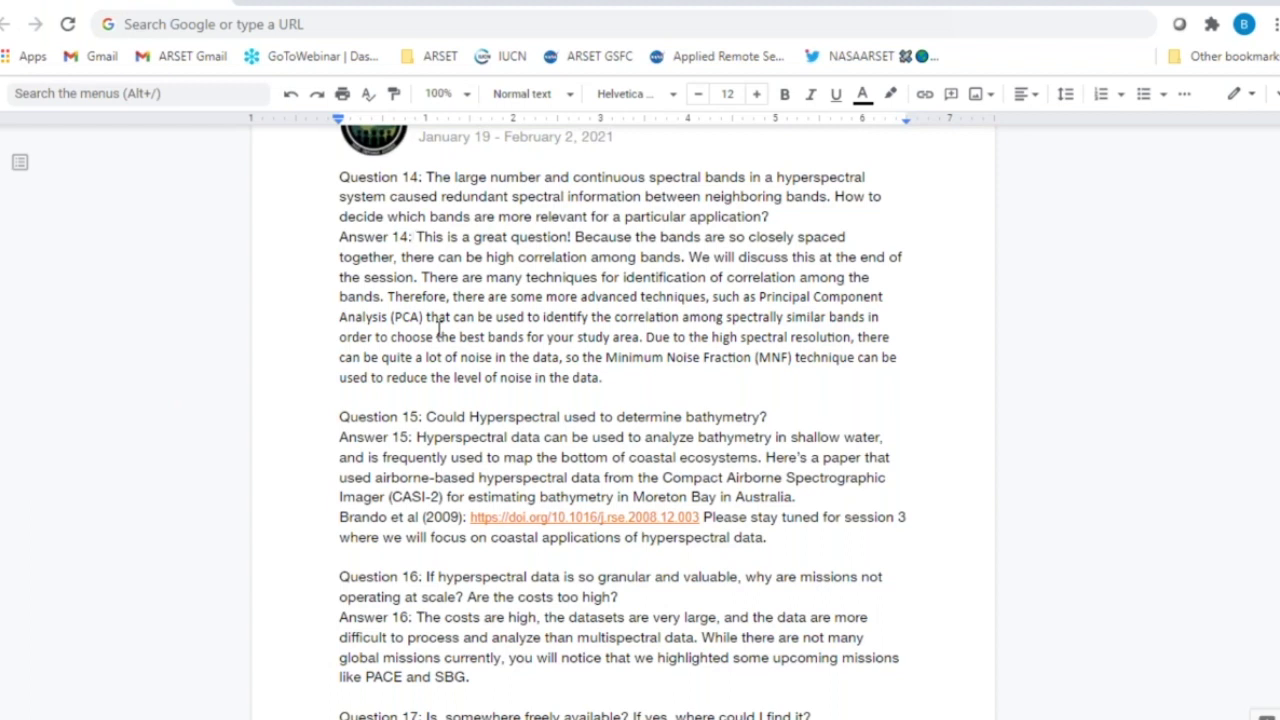
pyautogui.click(630, 376)
pyautogui.write('If you had ')
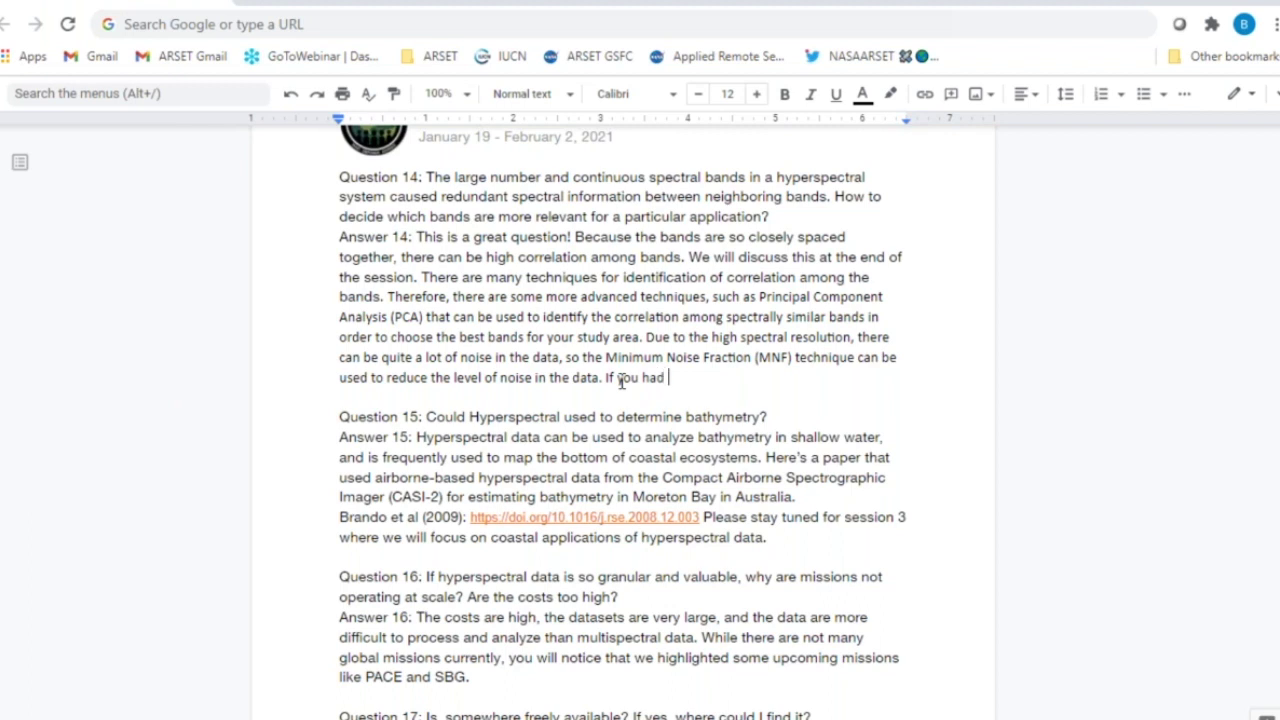
pyautogui.write('2 highly c')
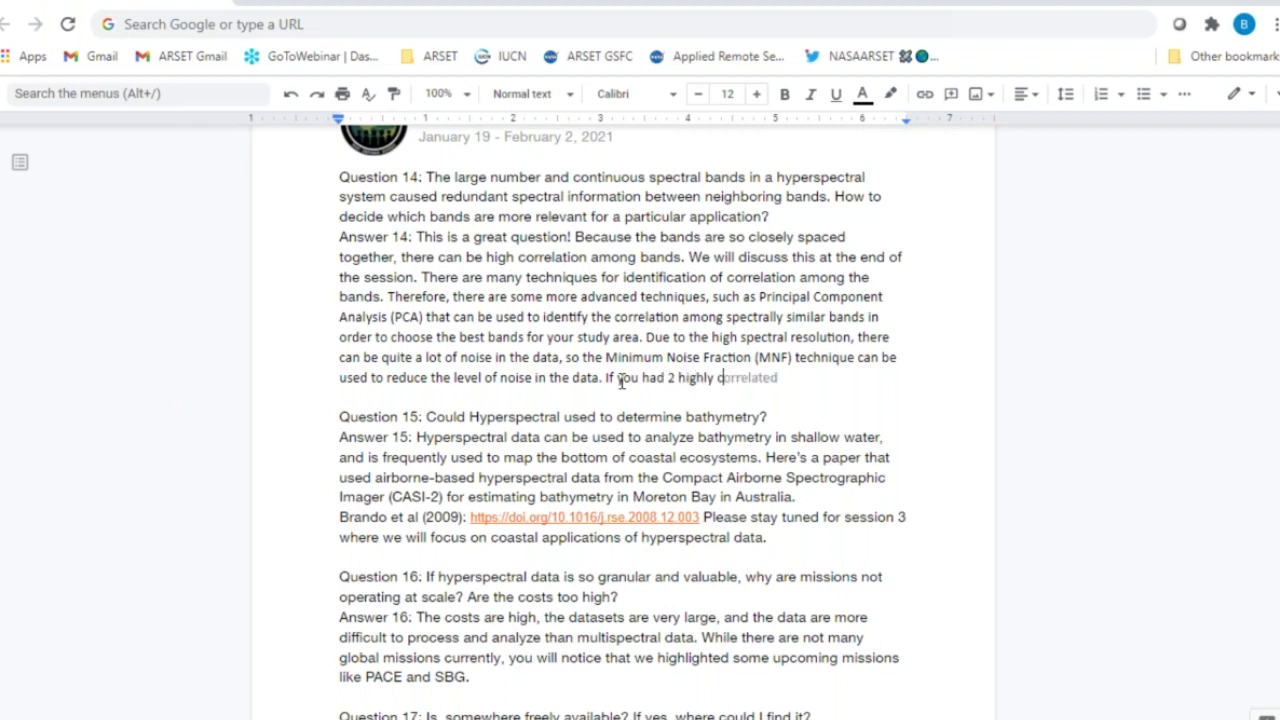
pyautogui.write('orrelated bands, you c')
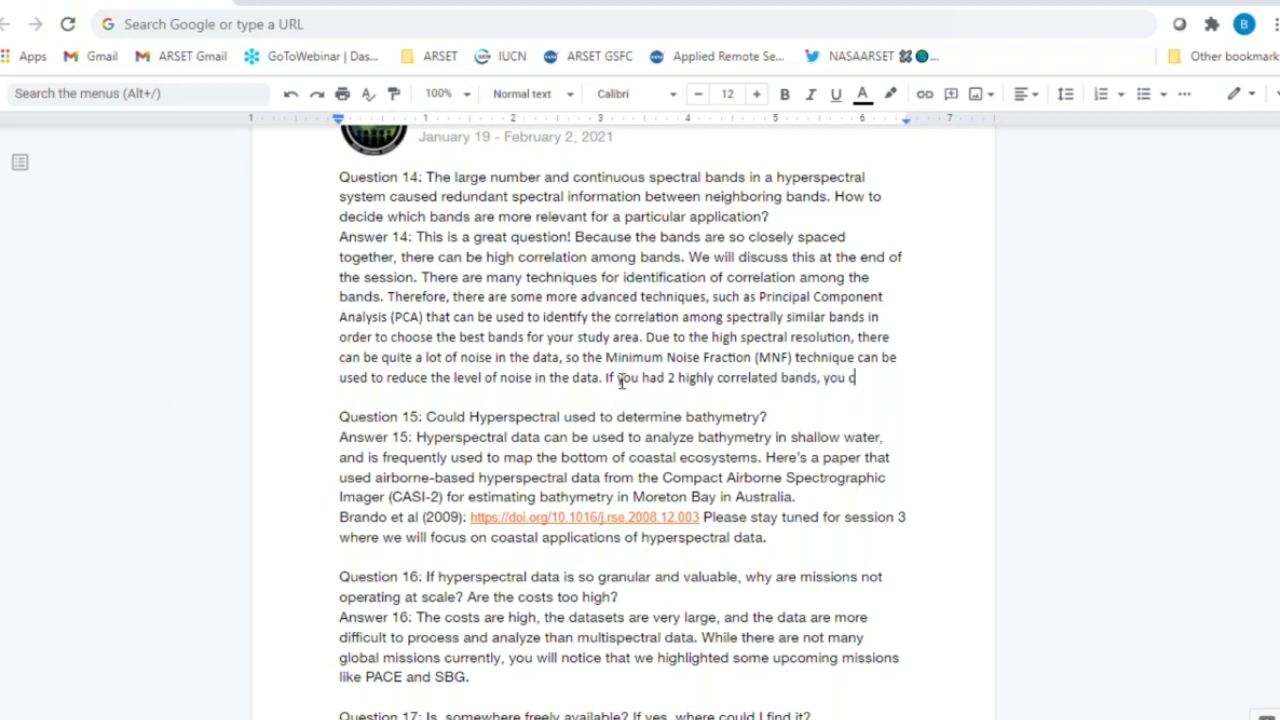
pyautogui.write('=m')
pyautogui.press('BackSpace')
pyautogui.press('BackSpace')
pyautogui.press('BackSpace')
pyautogui.write('may ')
pyautogui.write('decide')
pyautogui.write(' which ')
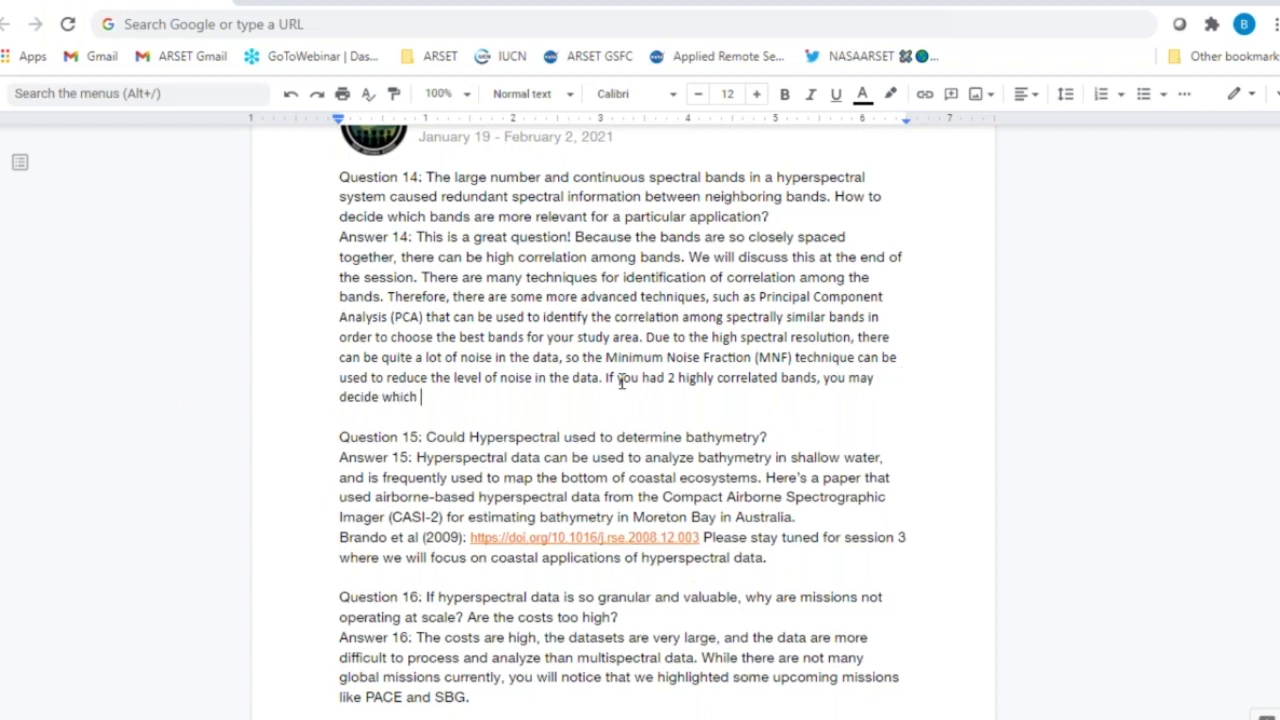
pyautogui.write('is givin')
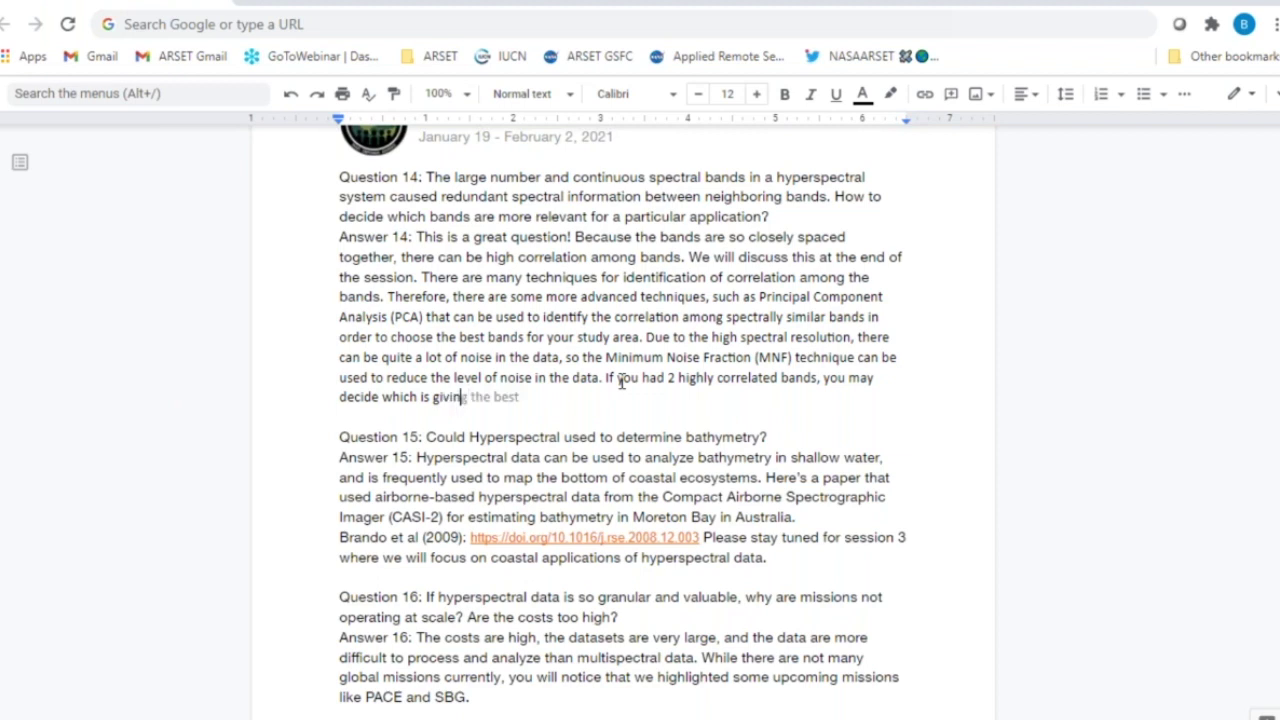
pyautogui.write('g you more information ')
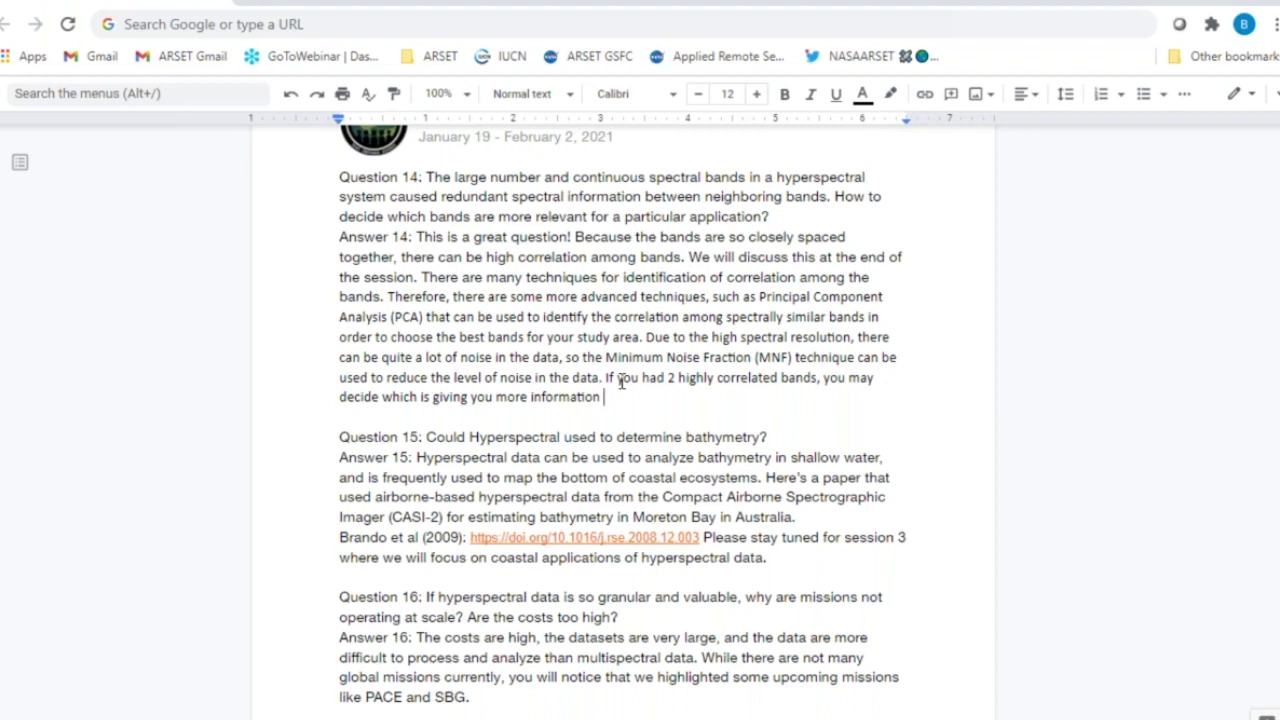
pyautogui.write('for your application.')
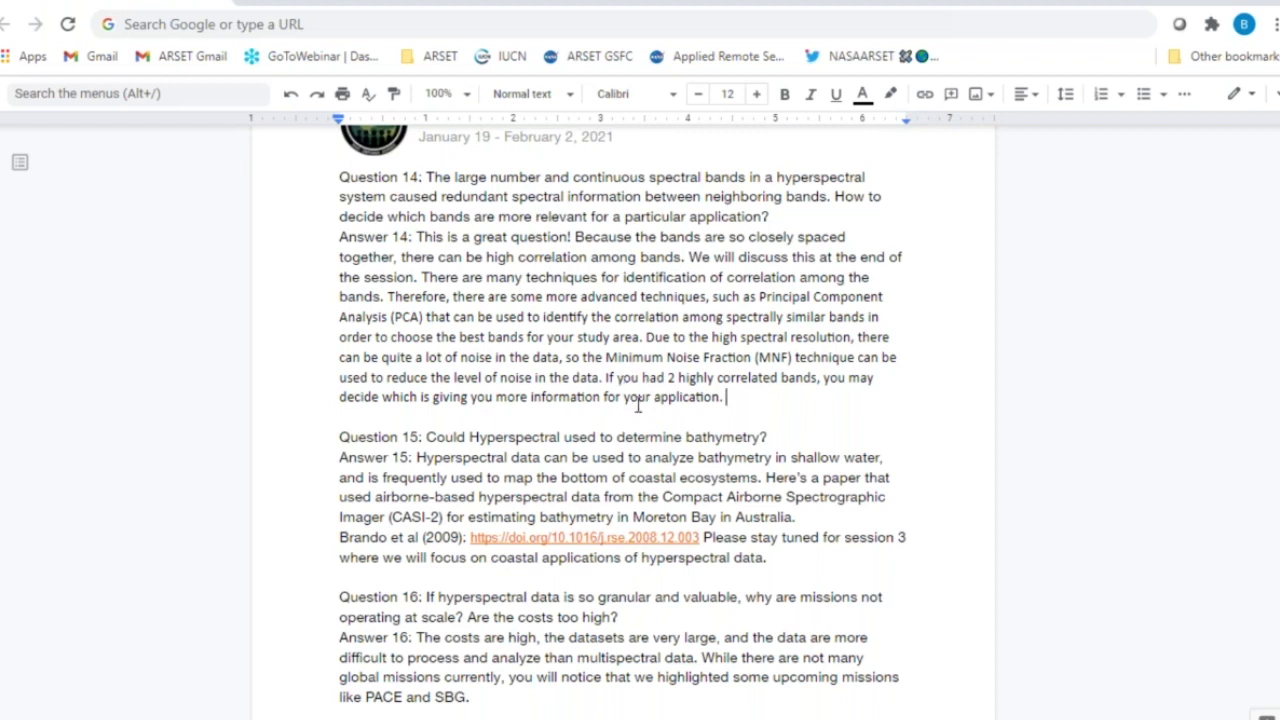
# - Insert "have to" between "you may" and "decide" in the last sentence of Answer 14
pyautogui.click(866, 380)
pyautogui.write('have')
pyautogui.write(' to')
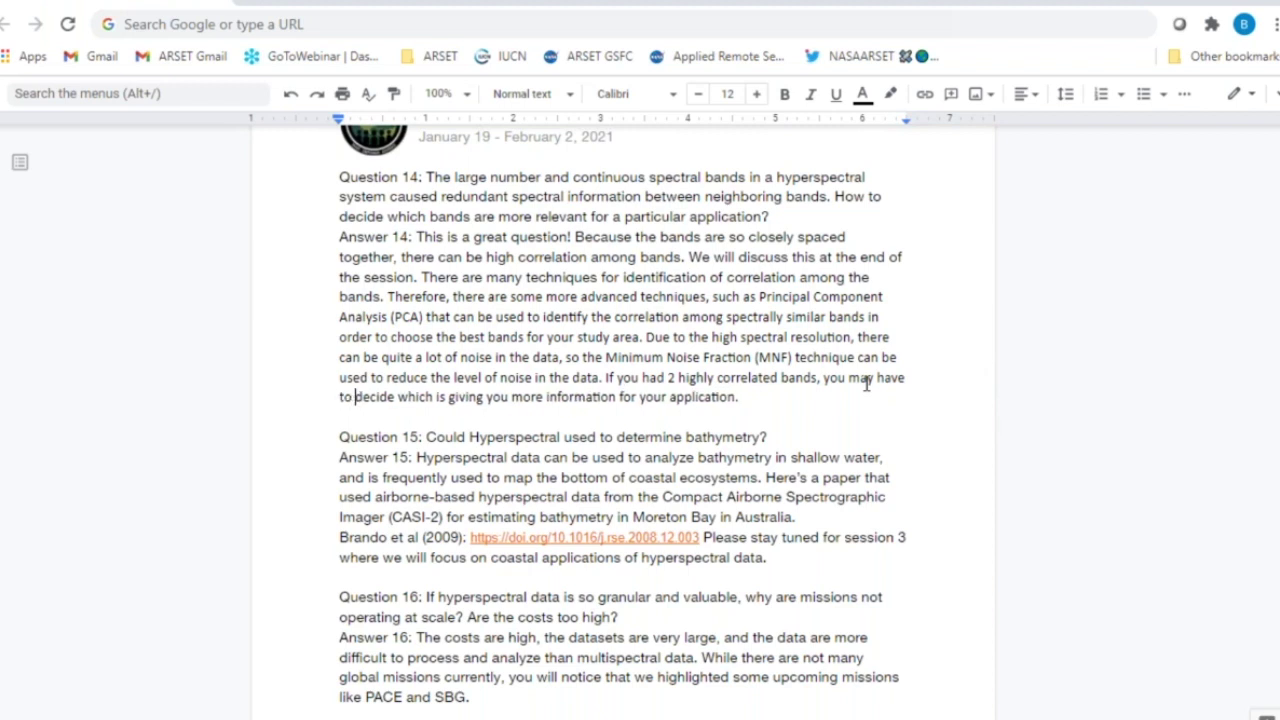
pyautogui.click(768, 396)
# - Insert "(signal to noise ratio)" after "noise in the data" in Answer 14
pyautogui.click(561, 358)
pyautogui.write(', (sic')
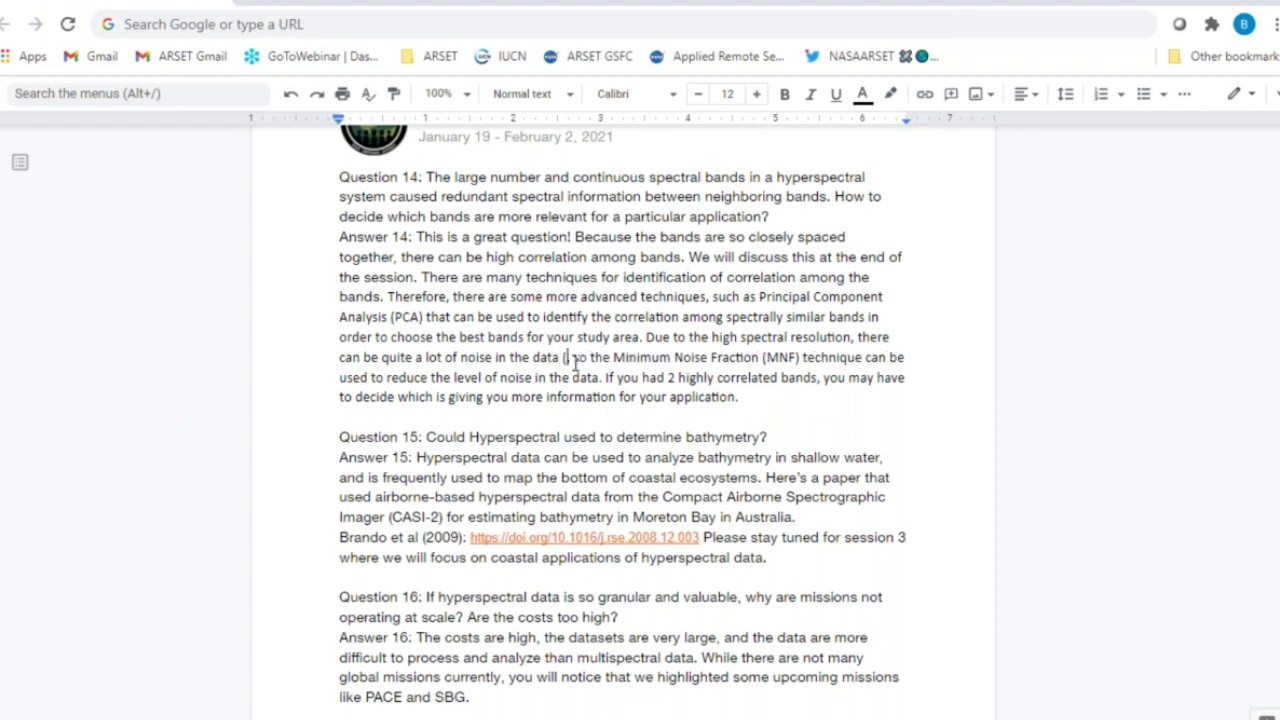
pyautogui.write('nal to no')
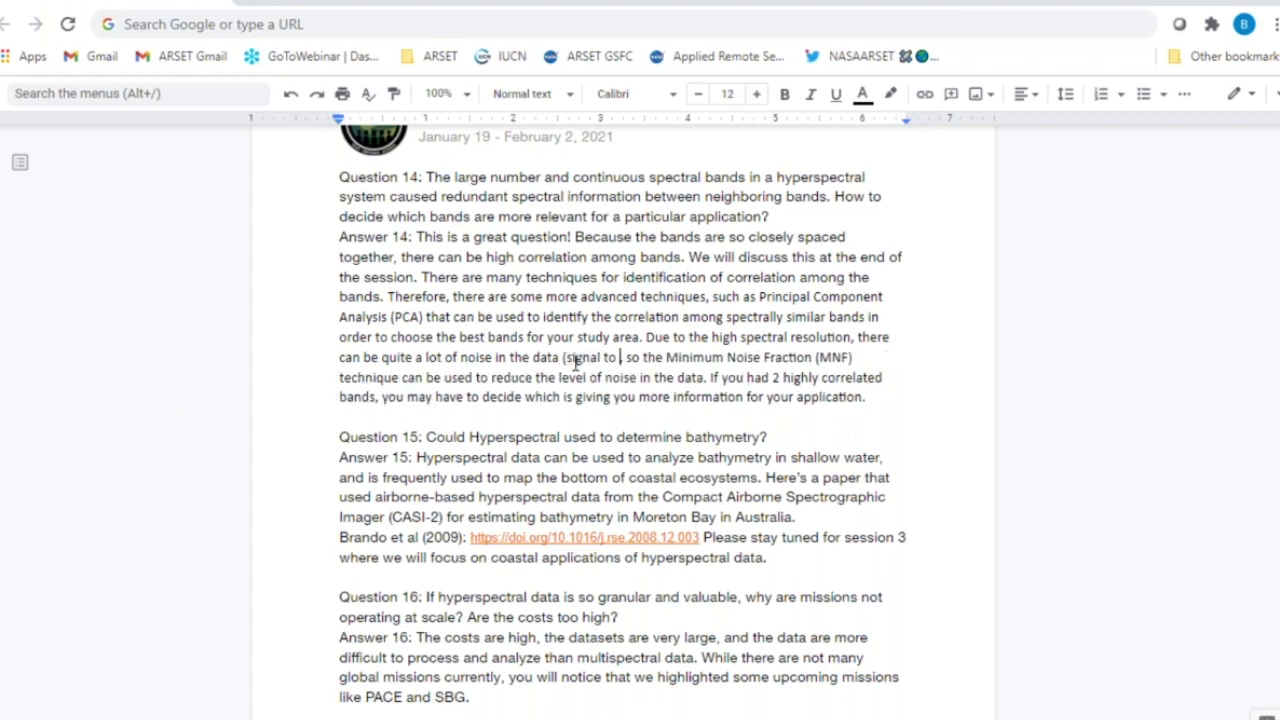
pyautogui.write('ise)')
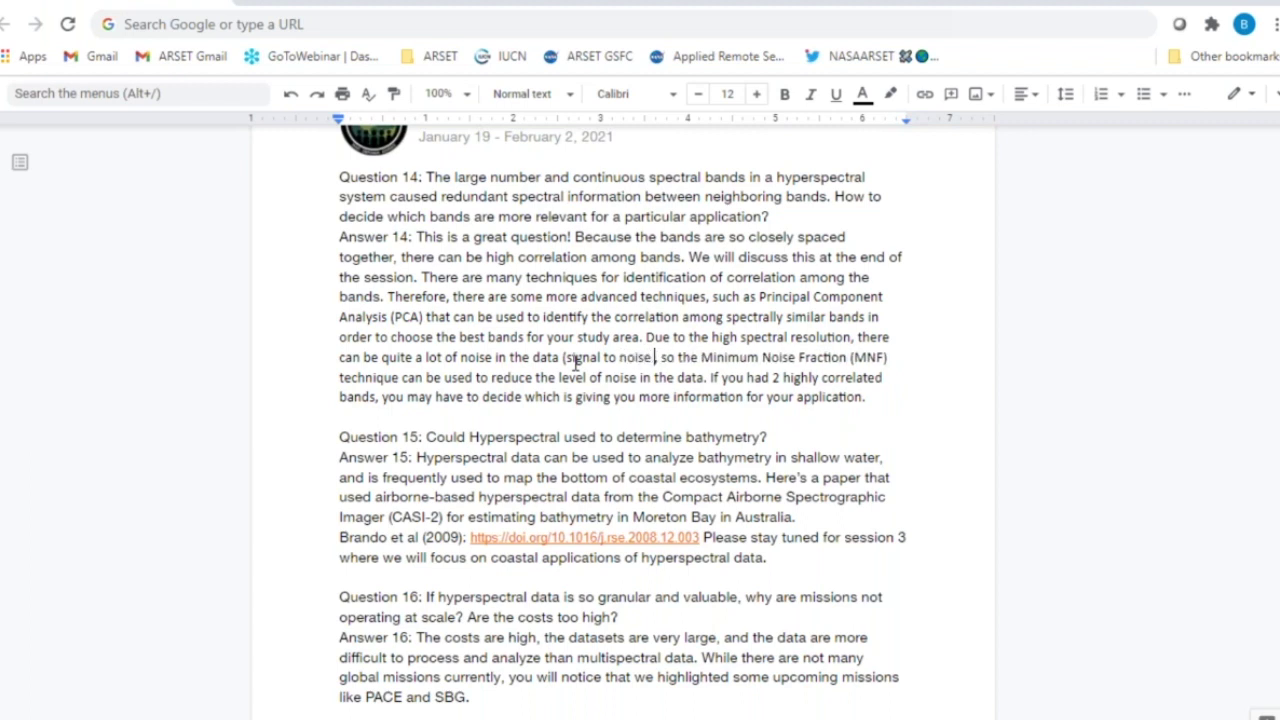
pyautogui.write(' ration')
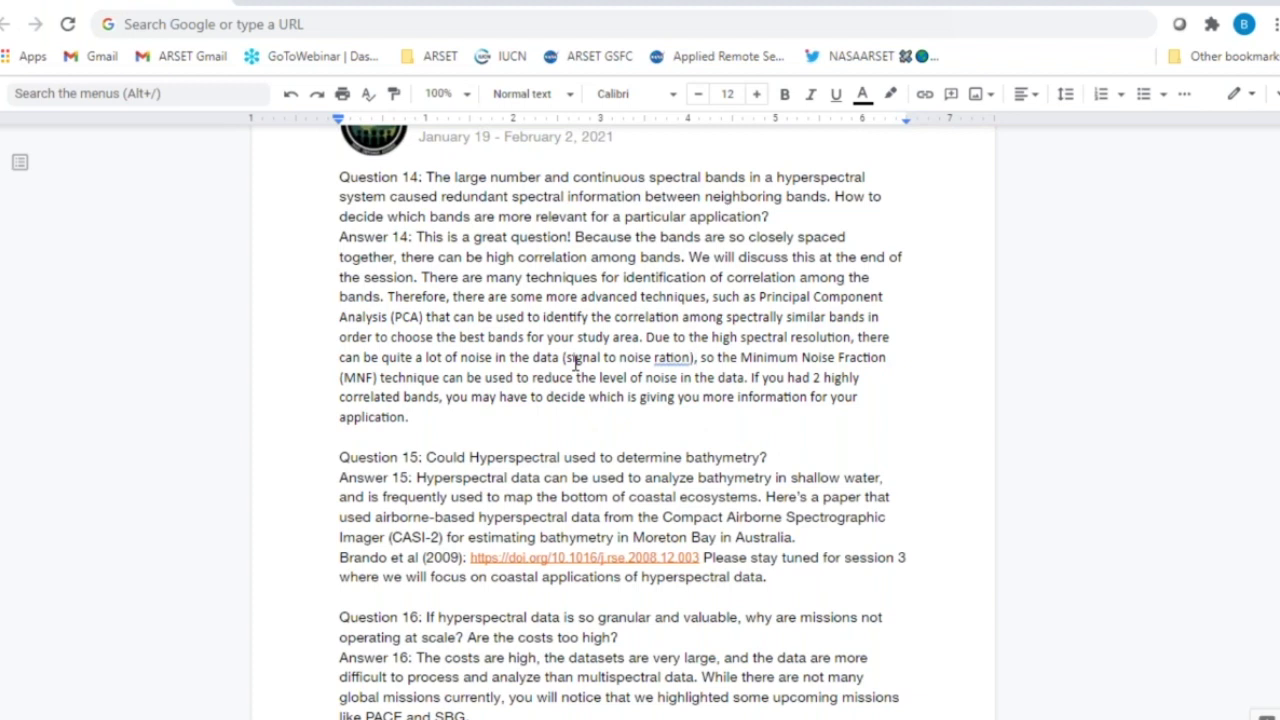
pyautogui.press('BackSpace')
pyautogui.press('Delete')
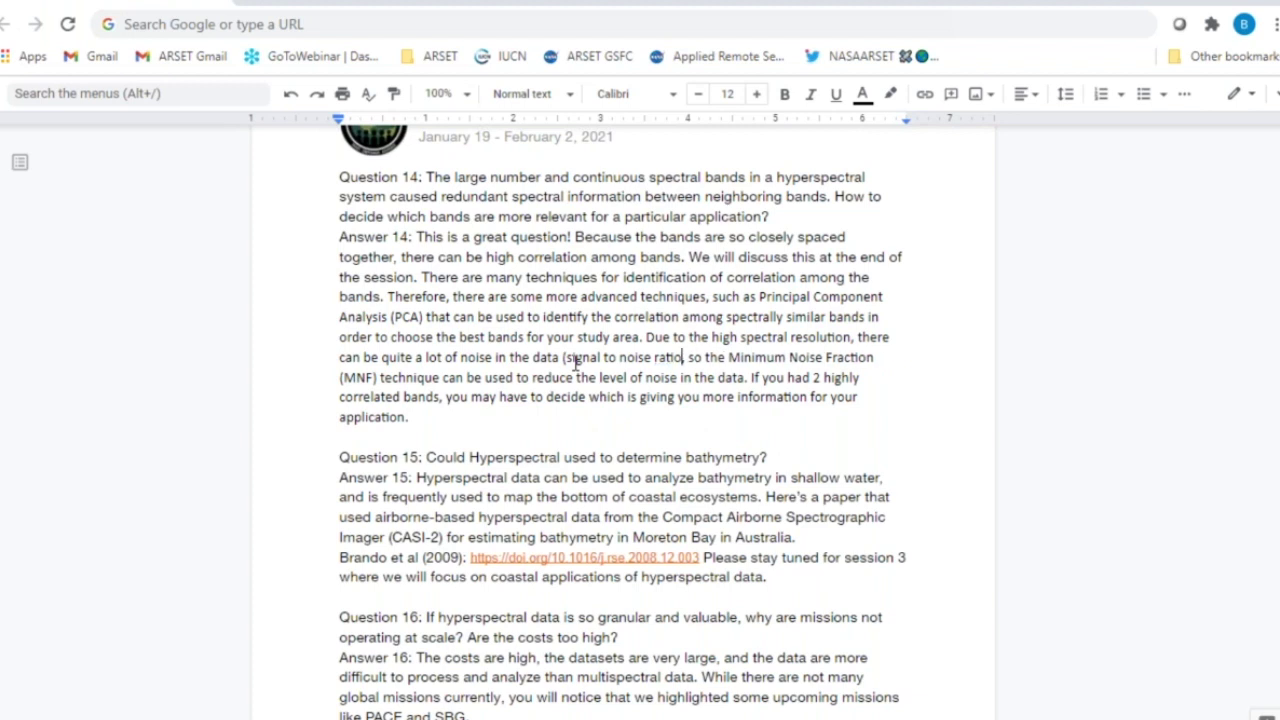
pyautogui.write(')')
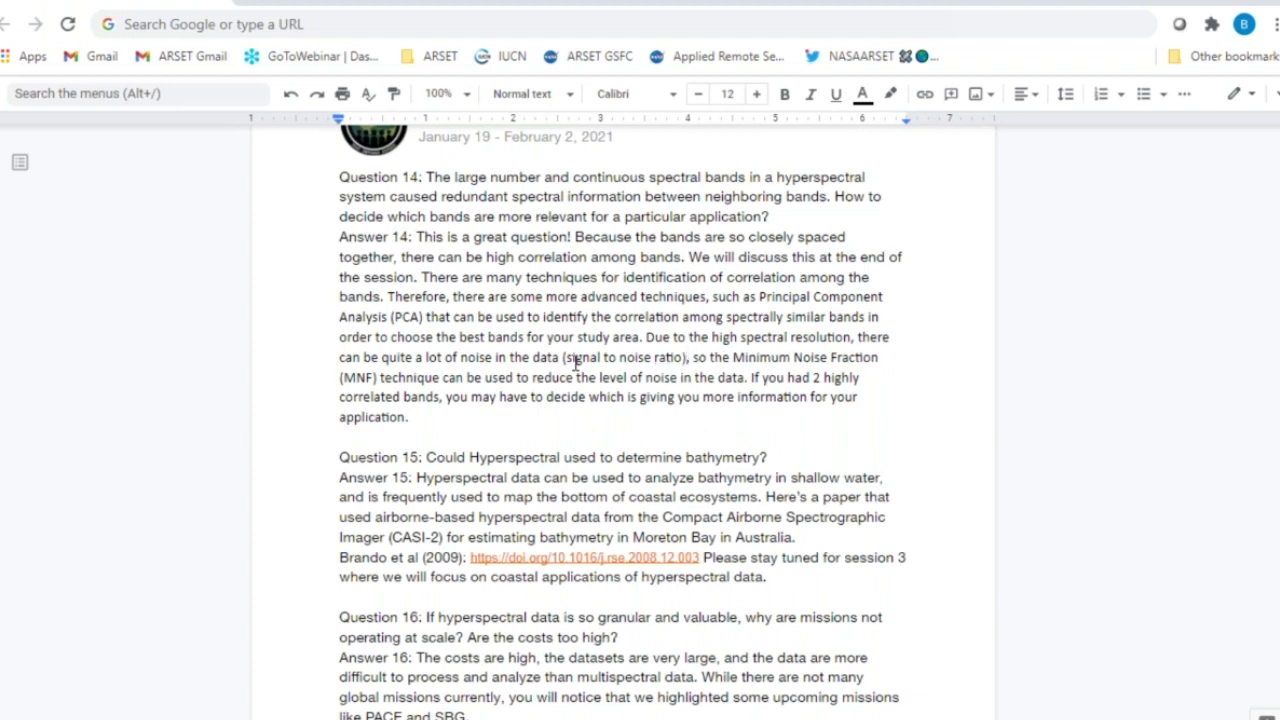
pyautogui.scroll(1, 590, 372)
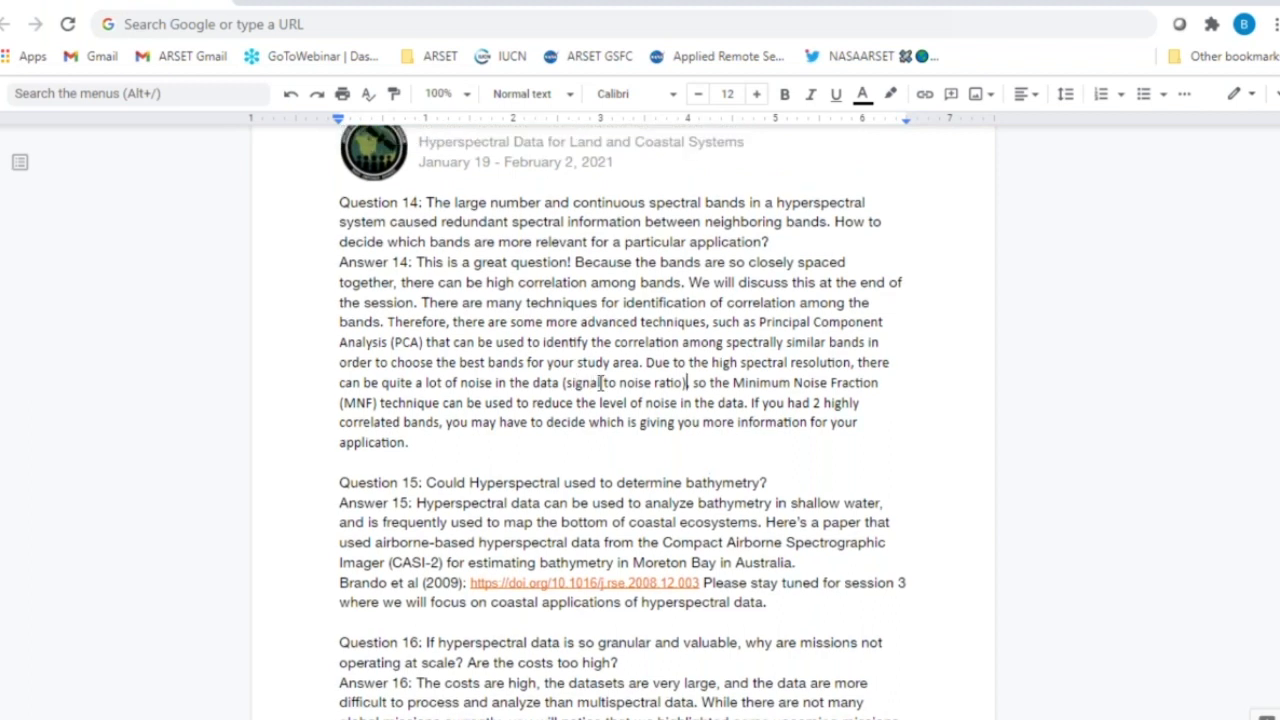
pyautogui.click(751, 402)
# - Highlight the airborne bathymetry paper sentence together with its citation link in Answer 15
pyautogui.click(780, 597)
pyautogui.scroll(-2, 780, 597)
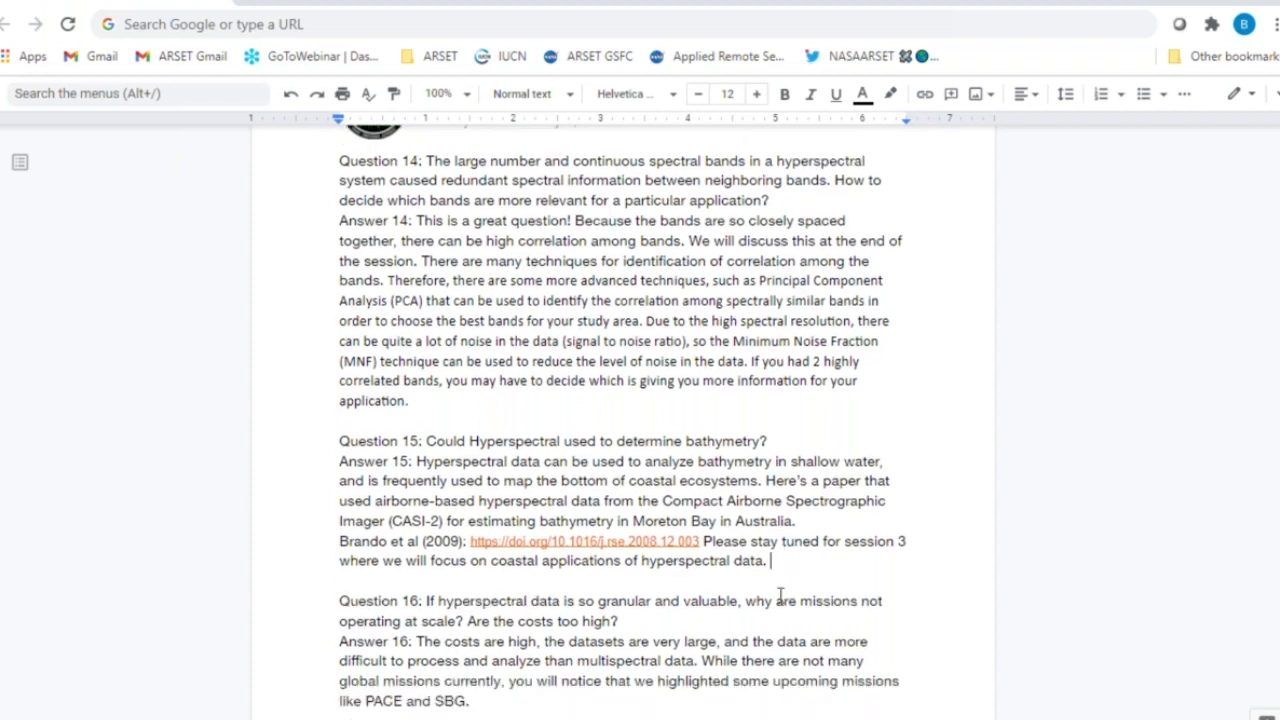
pyautogui.scroll(-3, 780, 597)
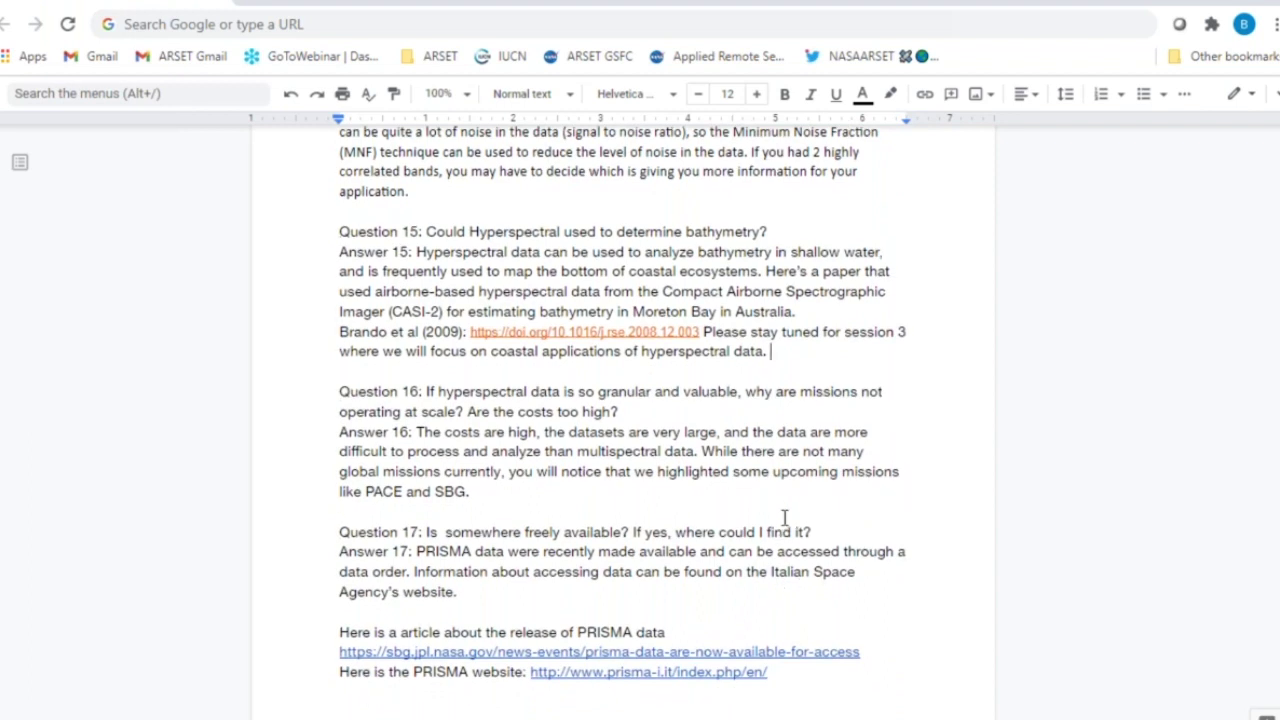
pyautogui.click(767, 273)
pyautogui.moveTo(716, 320); pyautogui.dragTo(703, 332)
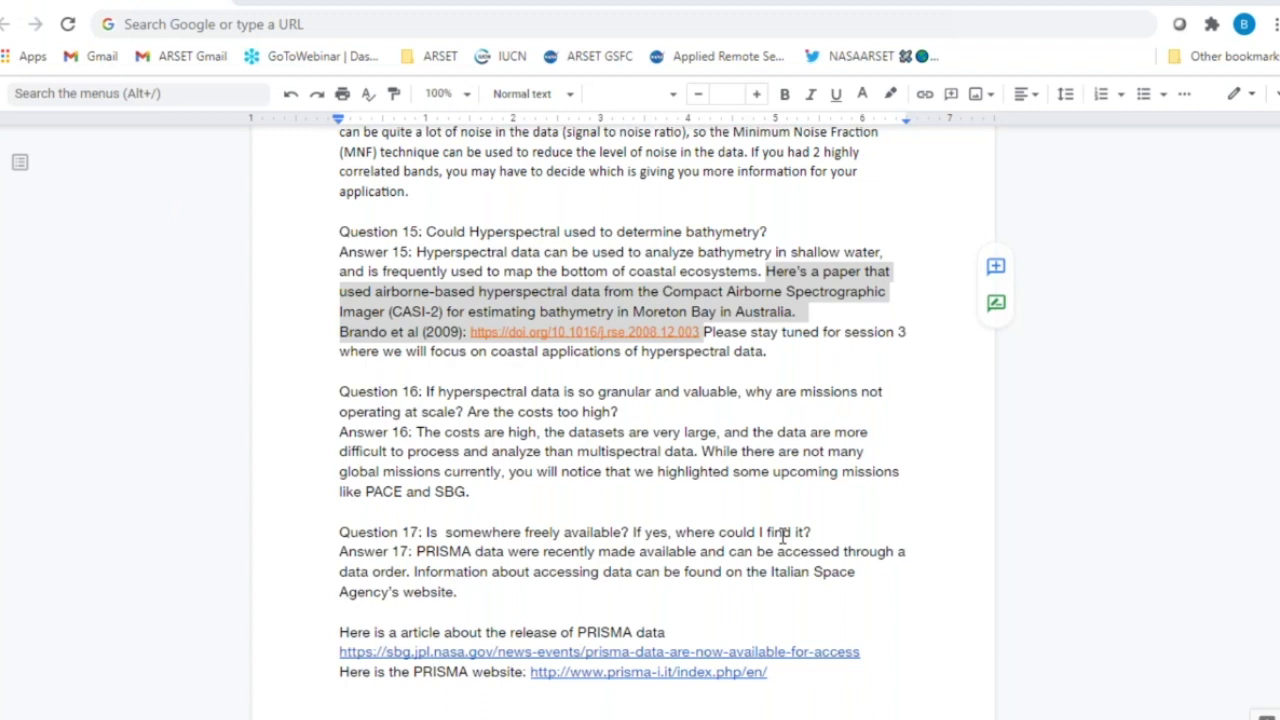
pyautogui.click(608, 440)
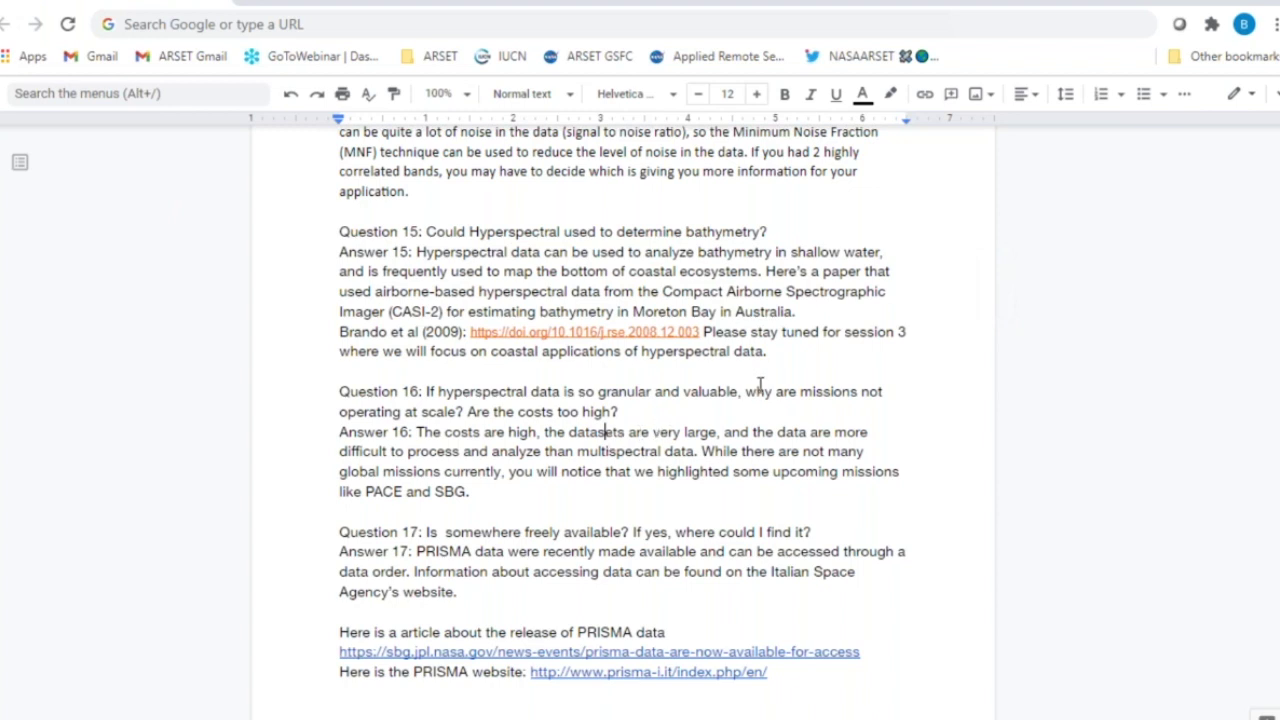
# - Append the sentence "It is limited though due to the interactions with water." to Answer 15
pyautogui.click(786, 352)
pyautogui.write('It is limited though')
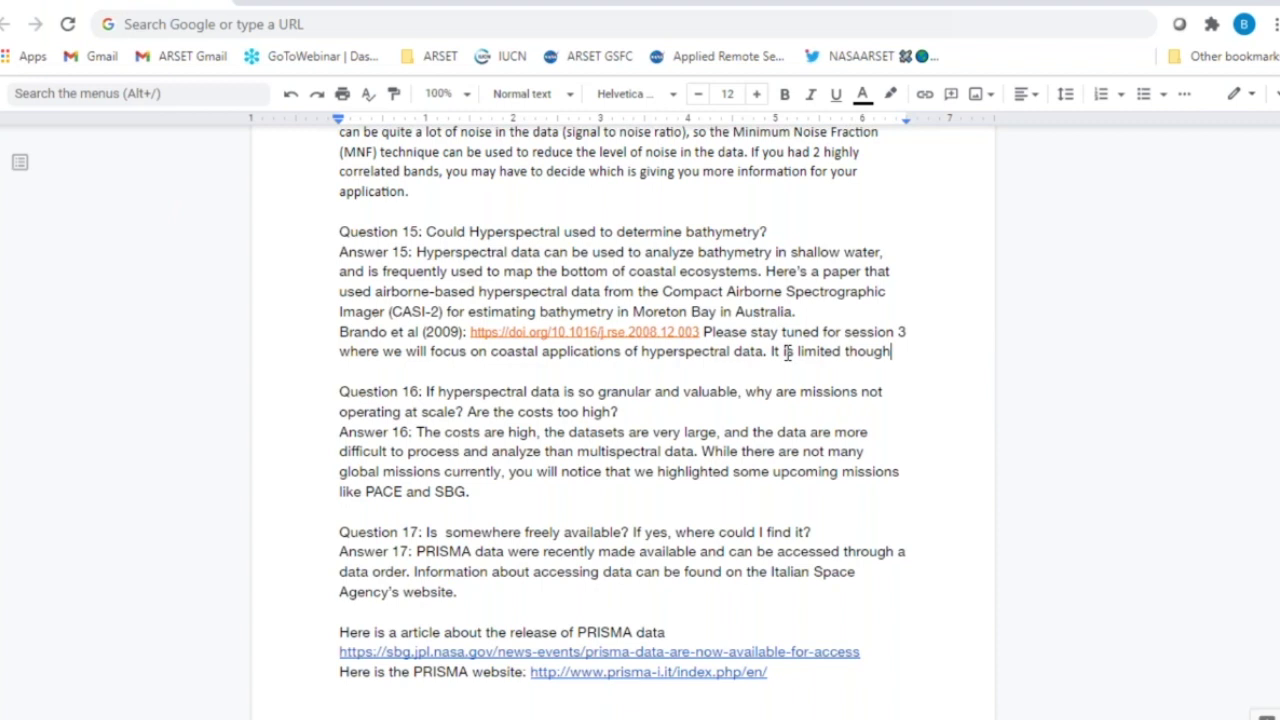
pyautogui.write(' di')
pyautogui.press('BackSpace')
pyautogui.write('ue to the ')
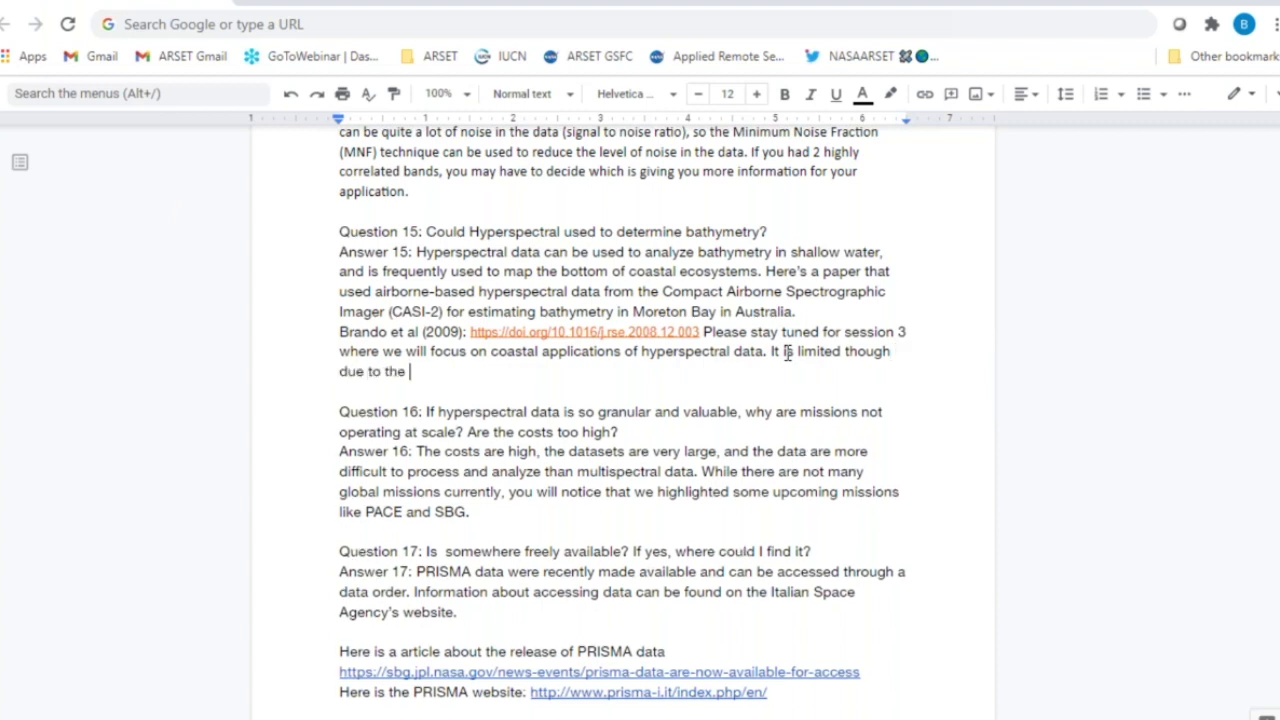
pyautogui.write('interactions of water wi')
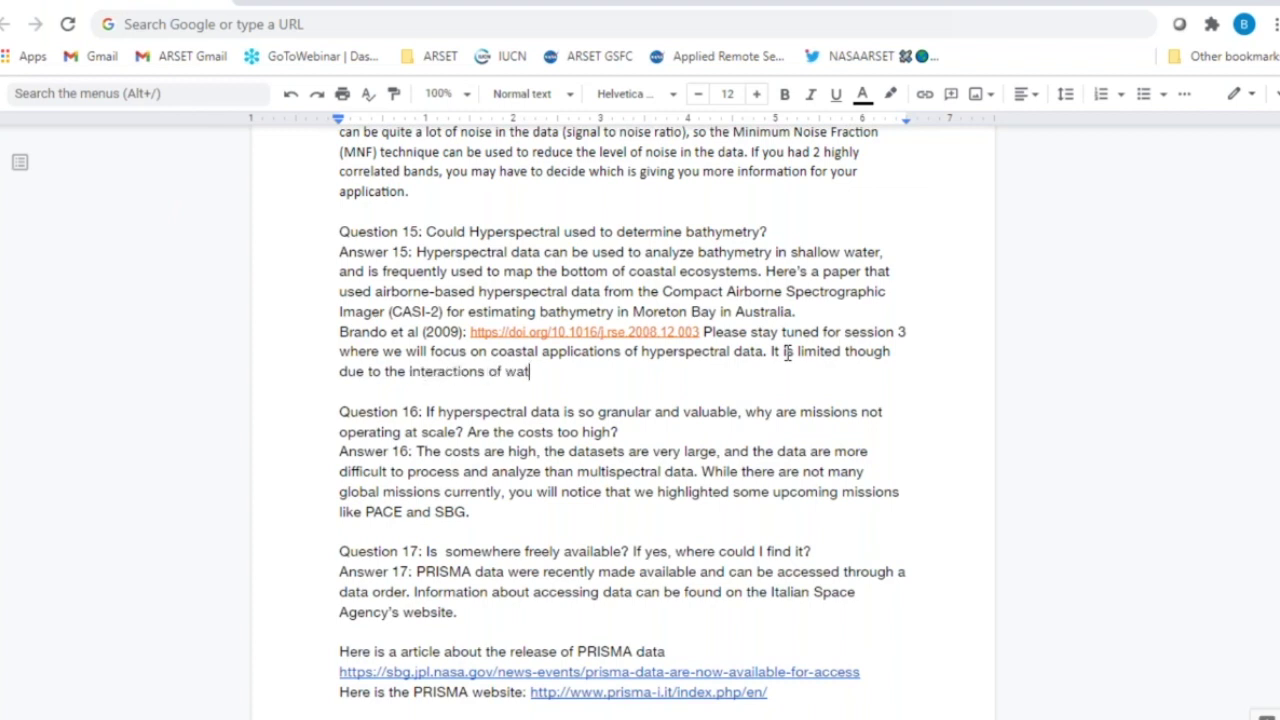
pyautogui.press('BackSpace')
pyautogui.press('BackSpace')
pyautogui.press('BackSpace')
pyautogui.press('BackSpace')
pyautogui.press('BackSpace')
pyautogui.press('BackSpace')
pyautogui.press('BackSpace')
pyautogui.press('BackSpace')
pyautogui.press('BackSpace')
pyautogui.press('BackSpace')
pyautogui.press('BackSpace')
pyautogui.write('with water.')
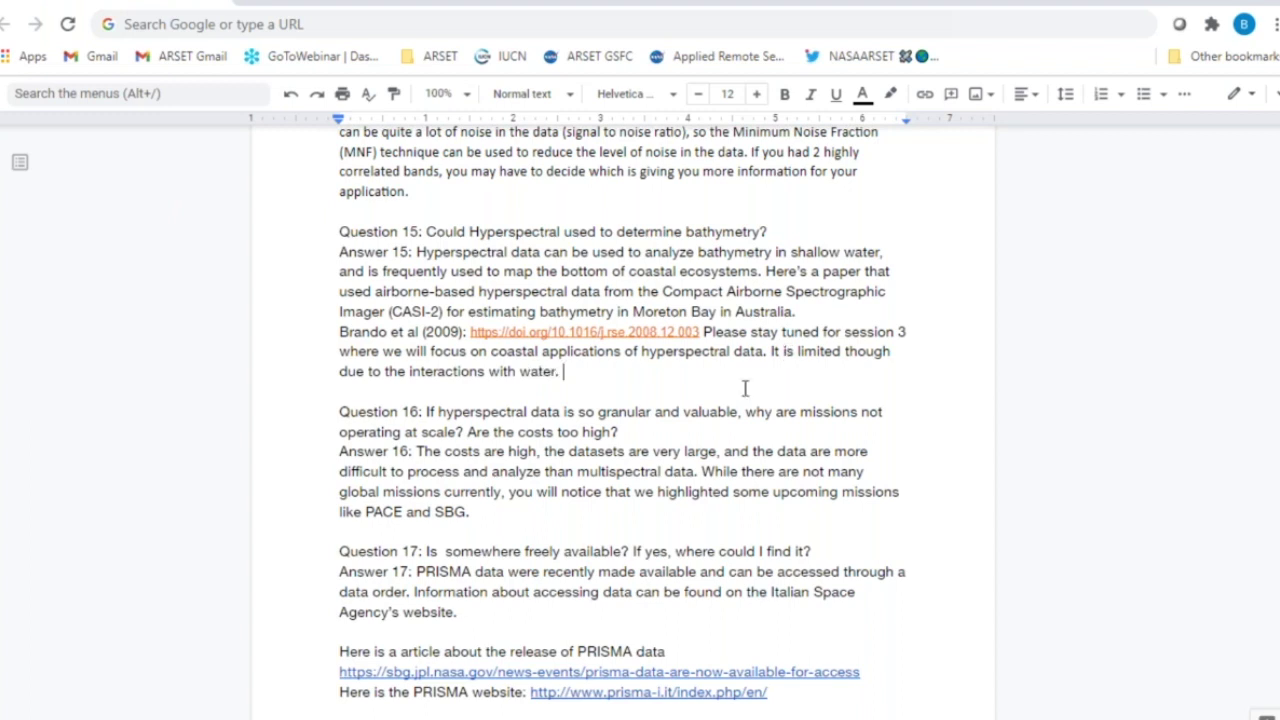
pyautogui.click(505, 513)
pyautogui.click(696, 472)
pyautogui.write('.')
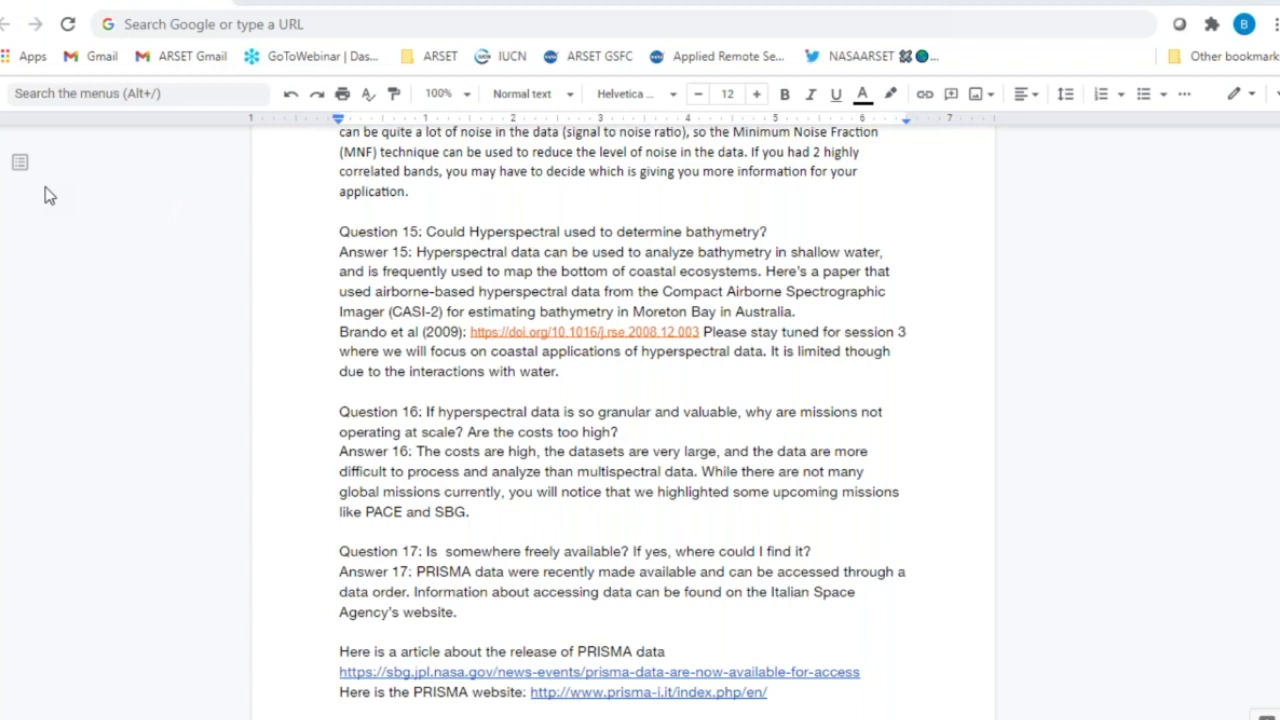
pyautogui.scroll(2, 560, 490)
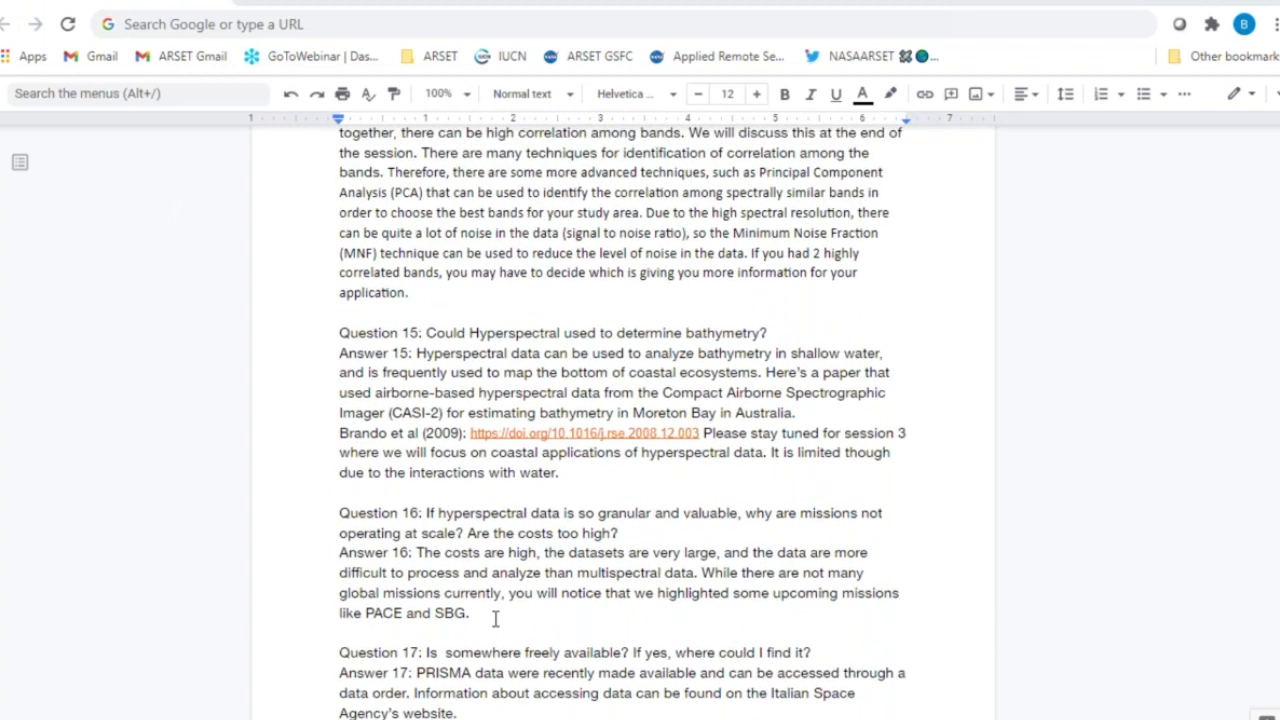
# - Append the sentence "They will be global." to the end of Answer 16
pyautogui.doubleClick(494, 619)
pyautogui.click(494, 619)
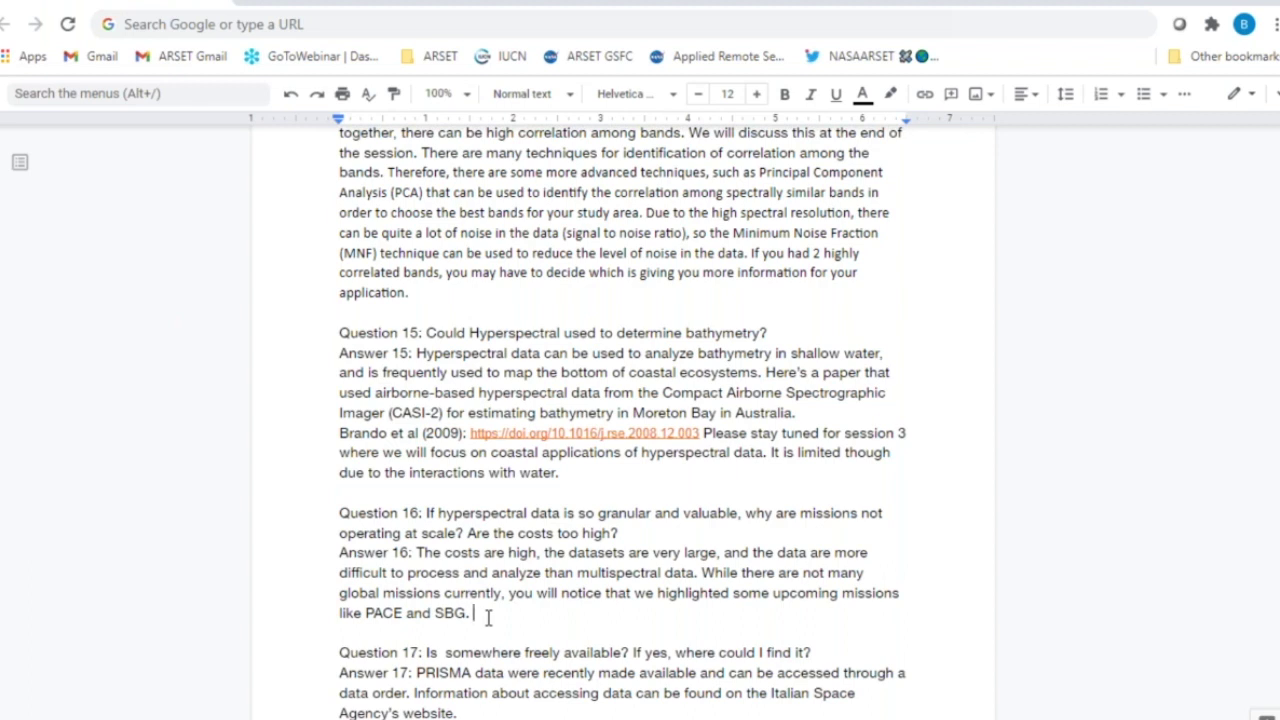
pyautogui.write('They will be g')
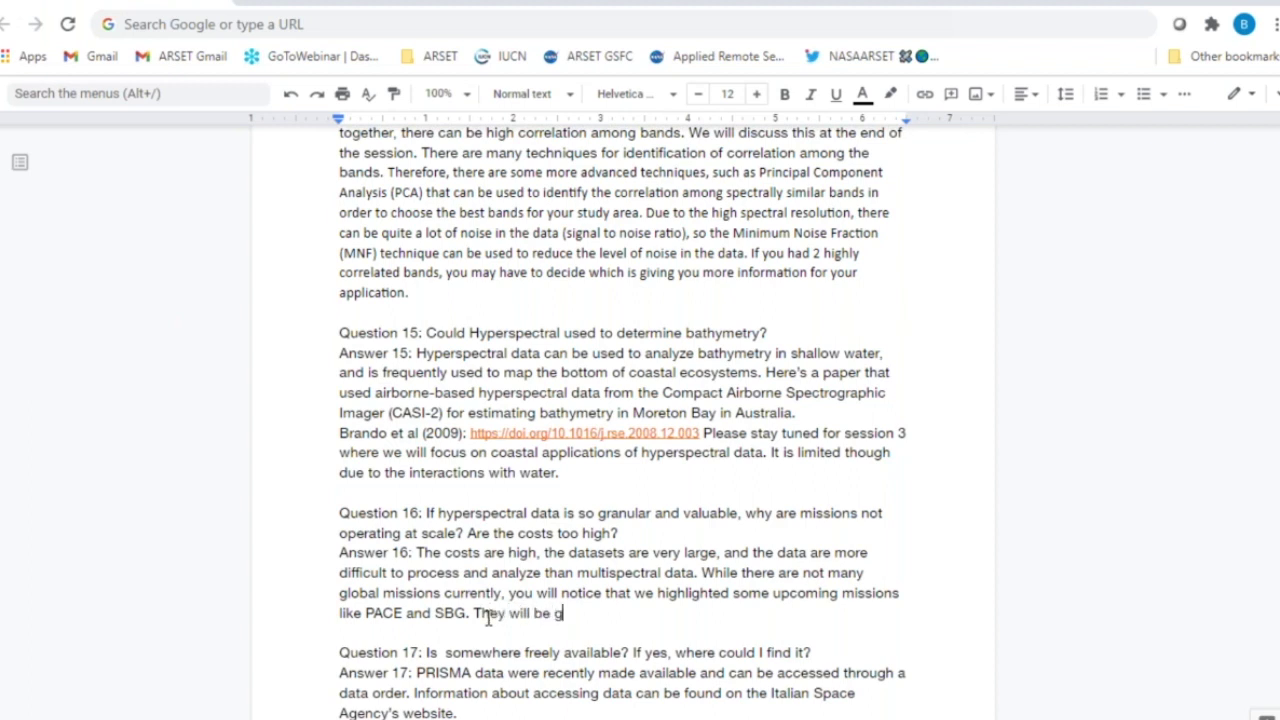
pyautogui.write('lobal.')
# - Highlight the PRISMA data release article and PRISMA website lines with their links under Answer 17
pyautogui.click(446, 653)
pyautogui.scroll(-3, 455, 643)
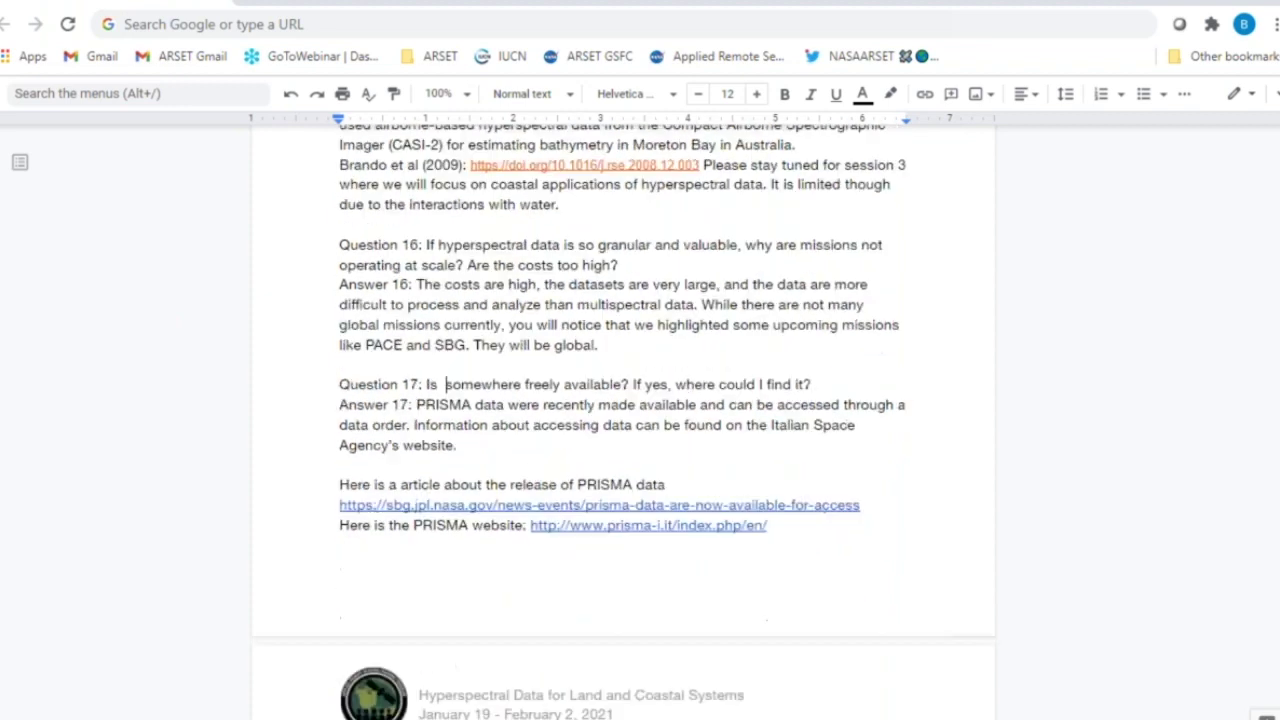
pyautogui.scroll(-1, 623, 420)
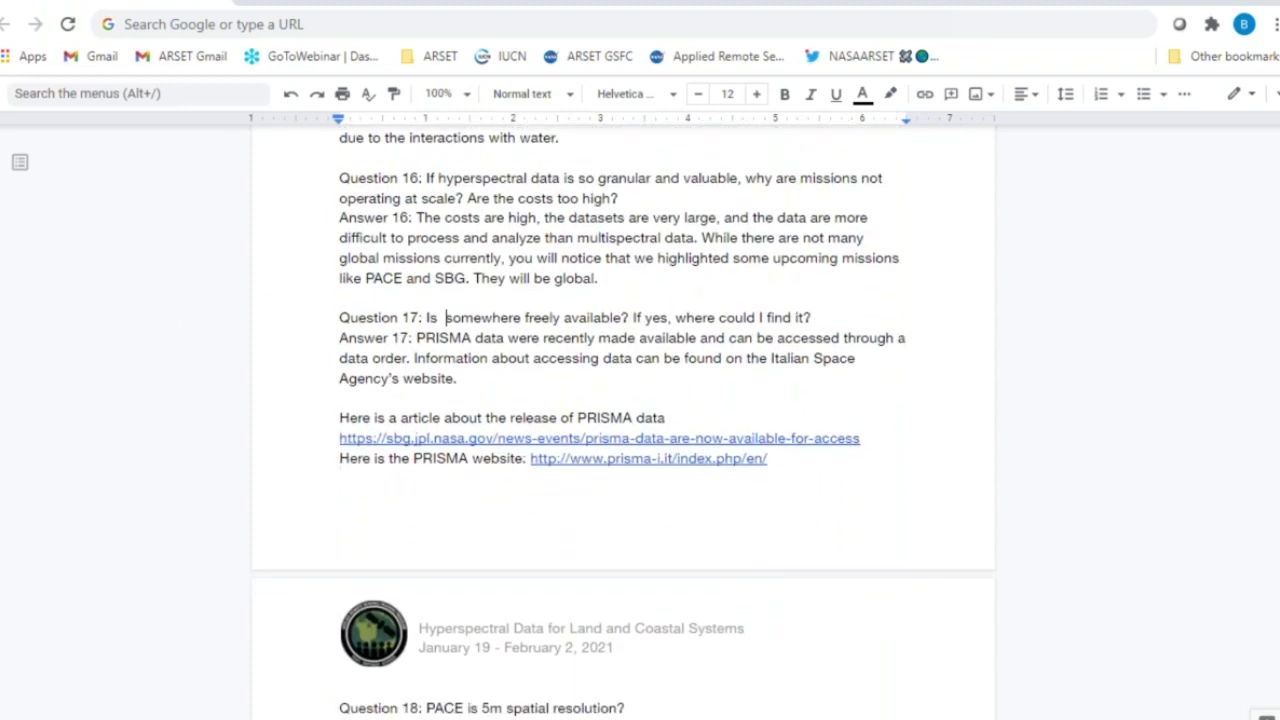
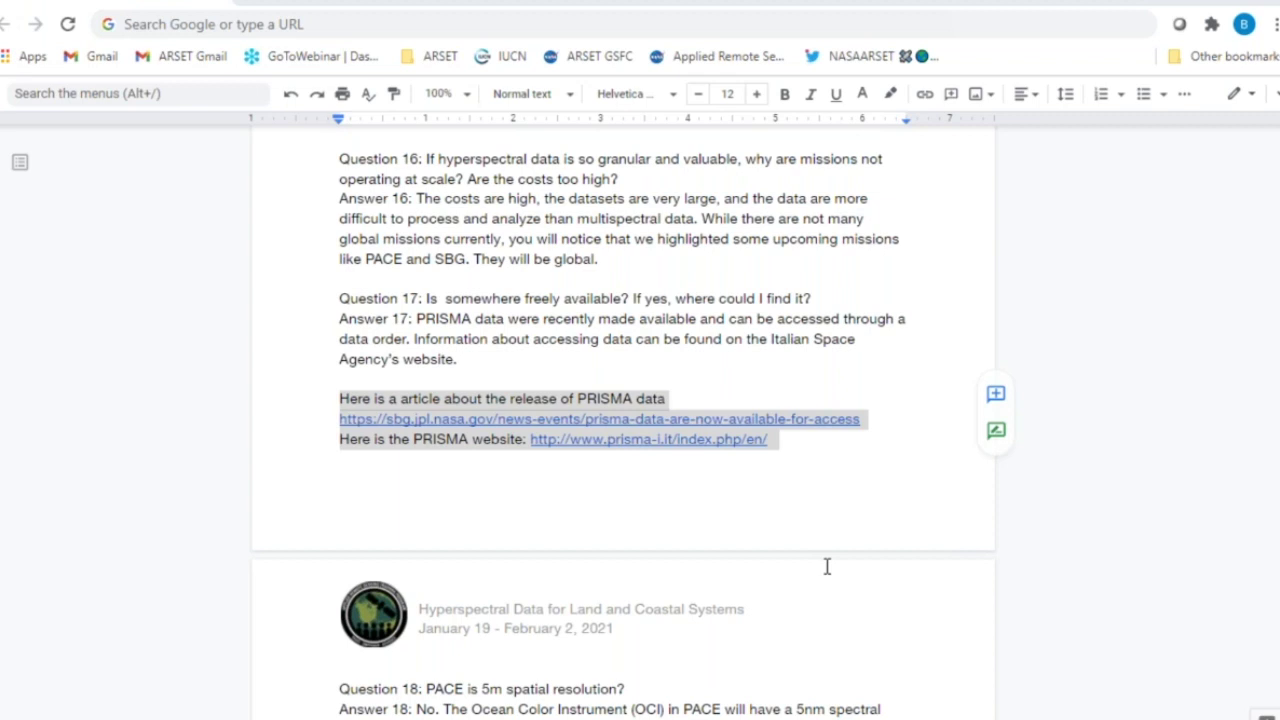
pyautogui.click(530, 342)
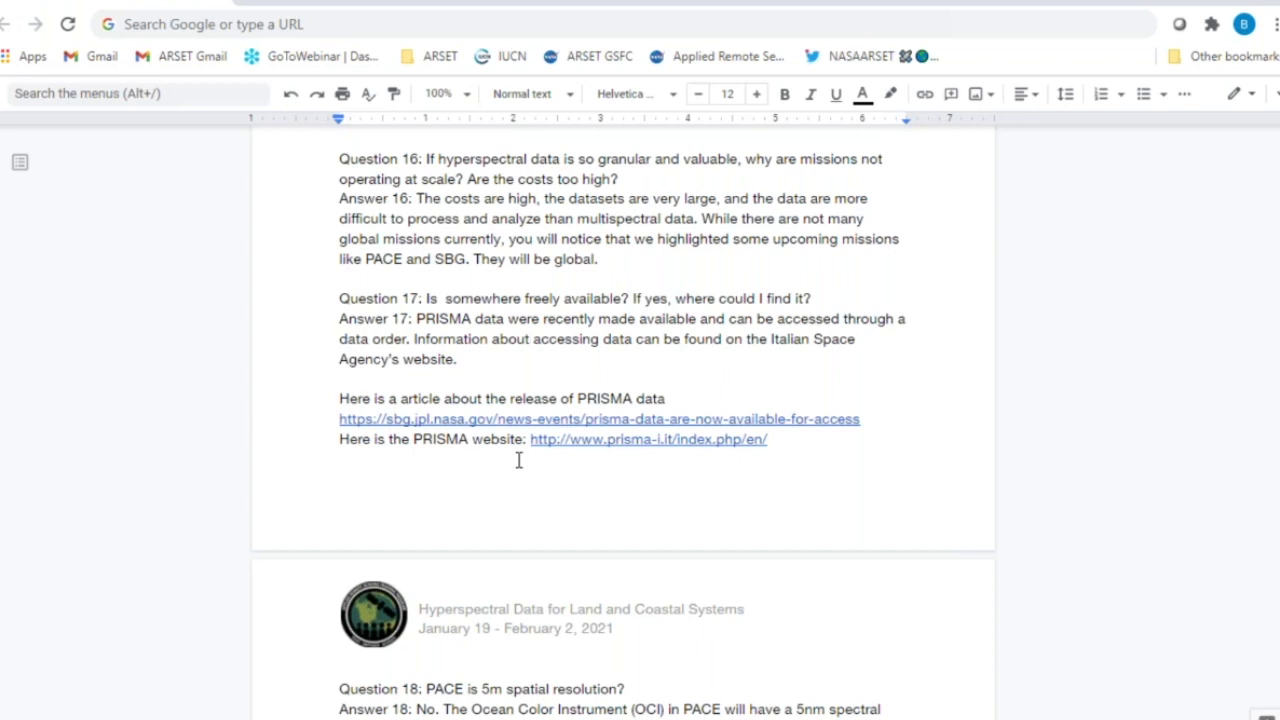
# - Highlight the "Here you can find the details on PACE" line together with its link in Answer 18
pyautogui.click(635, 685)
pyautogui.scroll(-4, 635, 685)
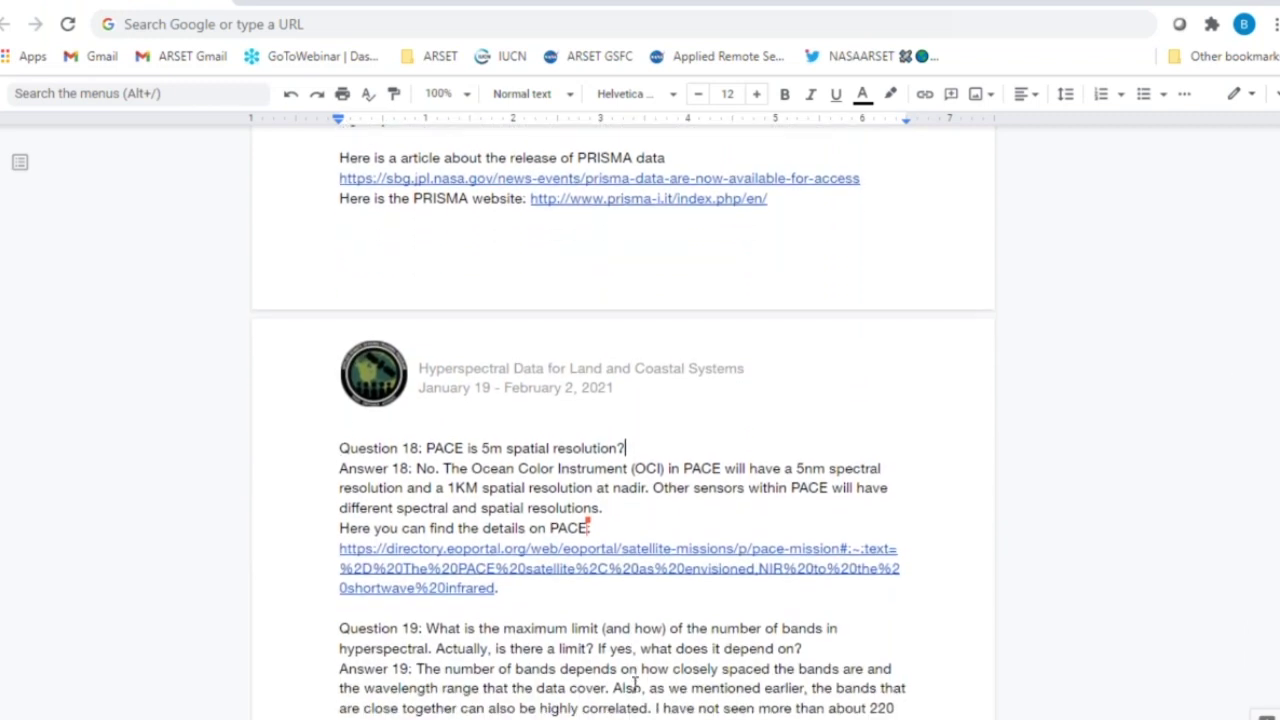
pyautogui.scroll(-2, 635, 685)
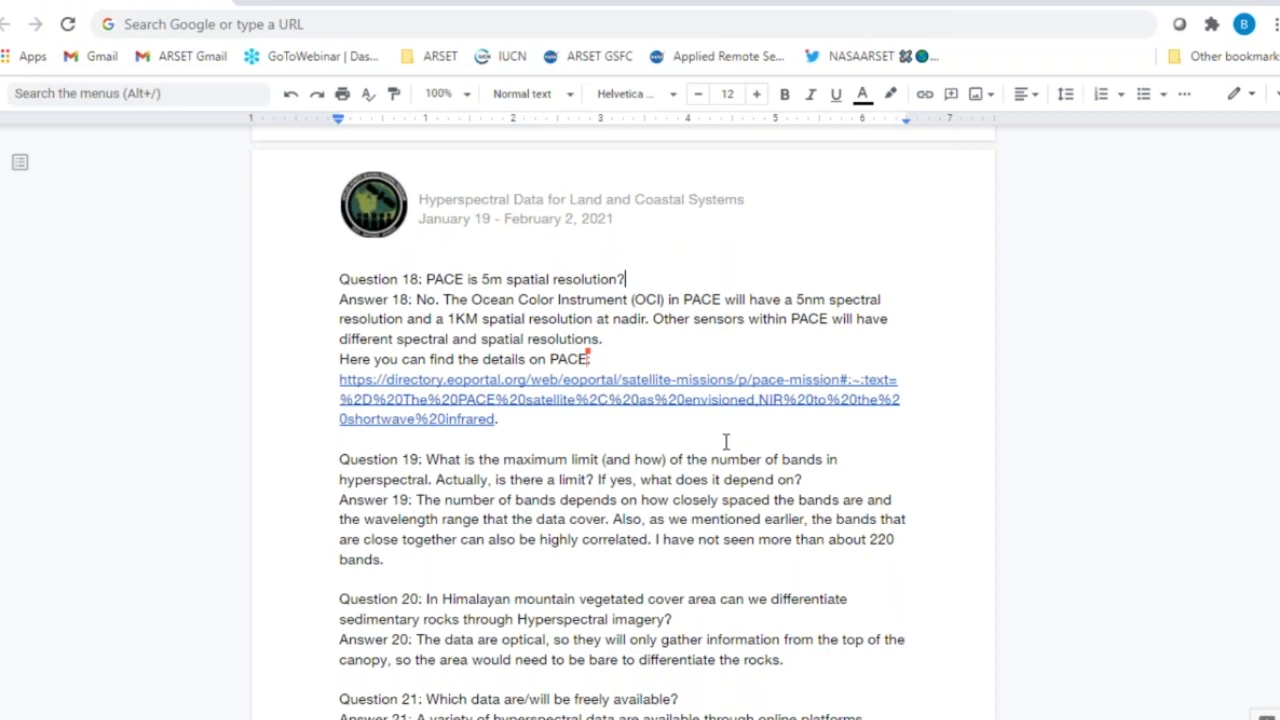
pyautogui.click(342, 358)
pyautogui.moveTo(342, 358); pyautogui.dragTo(495, 419)
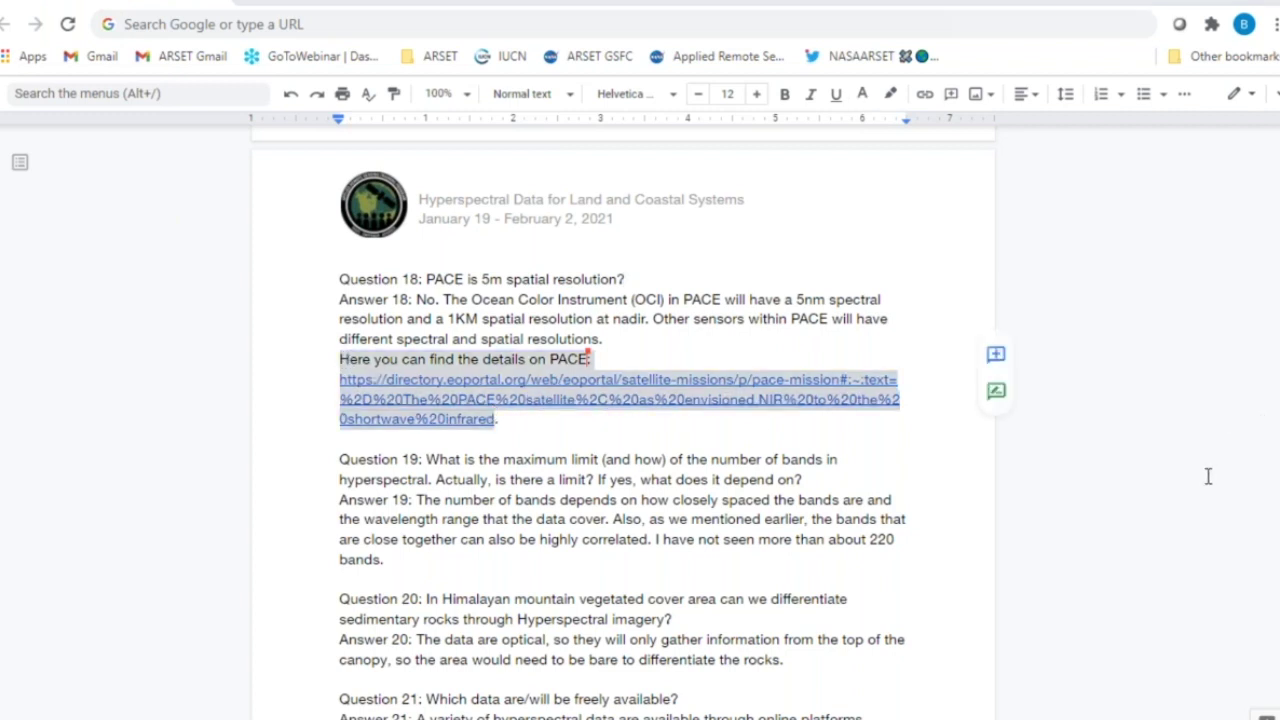
pyautogui.click(880, 504)
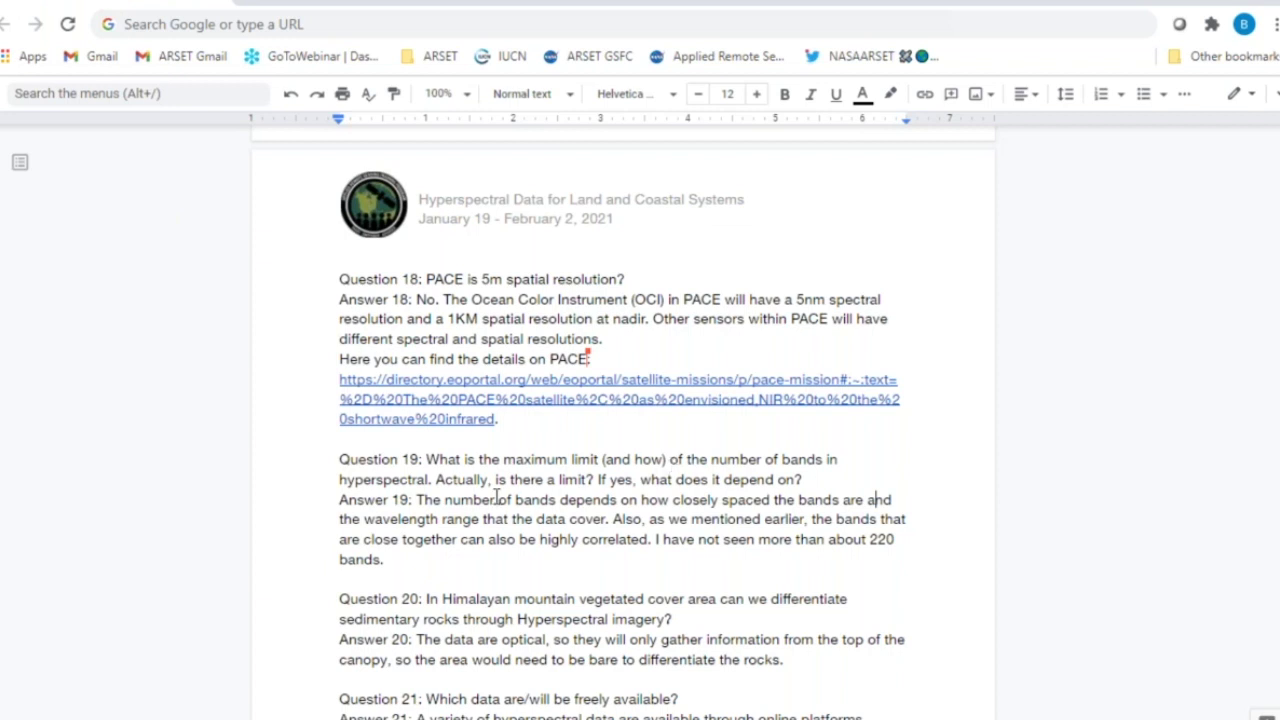
# - Remove the stray "n" after "12oo" in the thermal band range of Answer 22
pyautogui.click(414, 499)
pyautogui.scroll(-3, 552, 569)
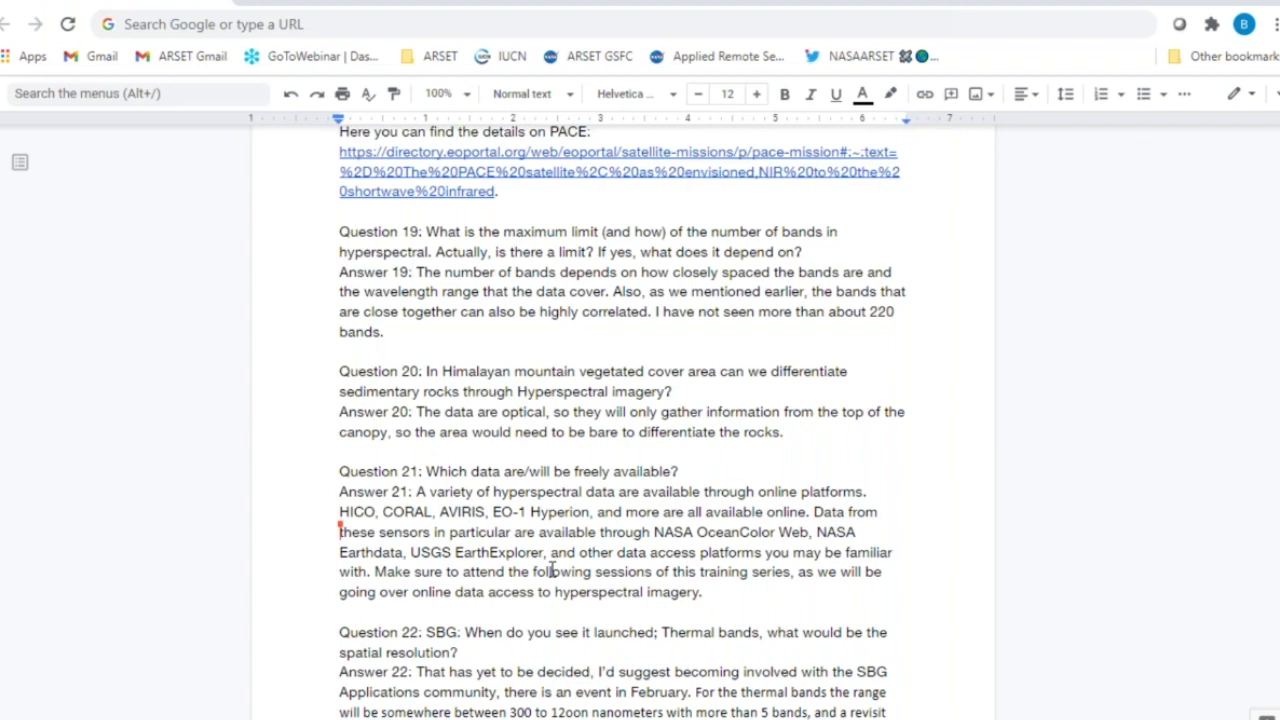
pyautogui.click(550, 650)
pyautogui.scroll(-2, 550, 648)
pyautogui.scroll(-2, 550, 648)
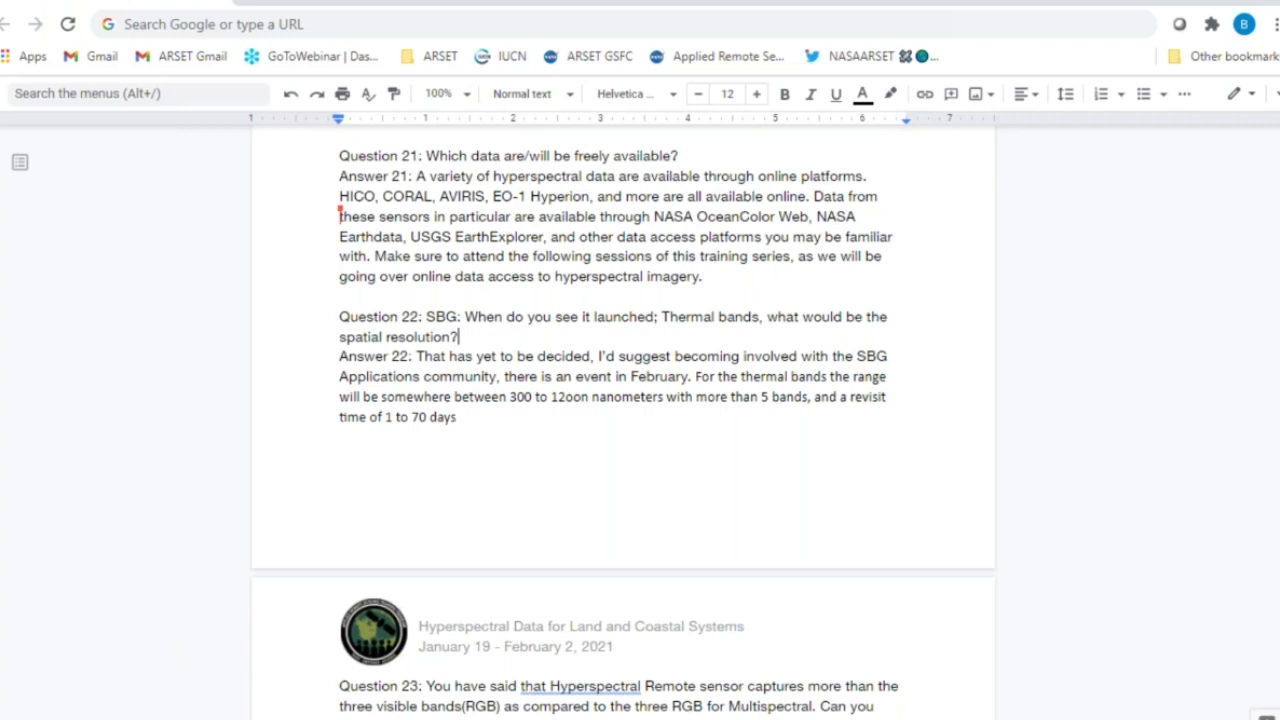
pyautogui.click(590, 398)
pyautogui.press('BackSpace')
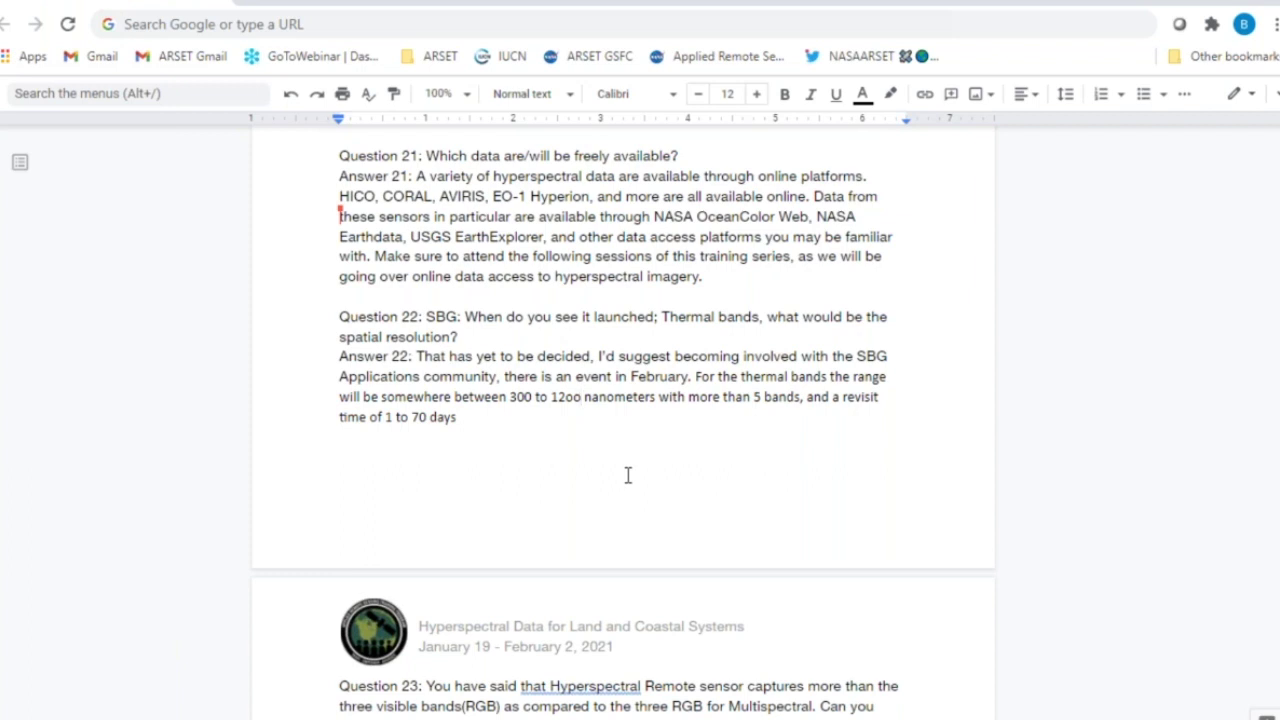
# - End the last sentence of Answer 22 with a period and append "The mission is still in the development phase."
pyautogui.click(460, 418)
pyautogui.write('. The mission is still in the deve')
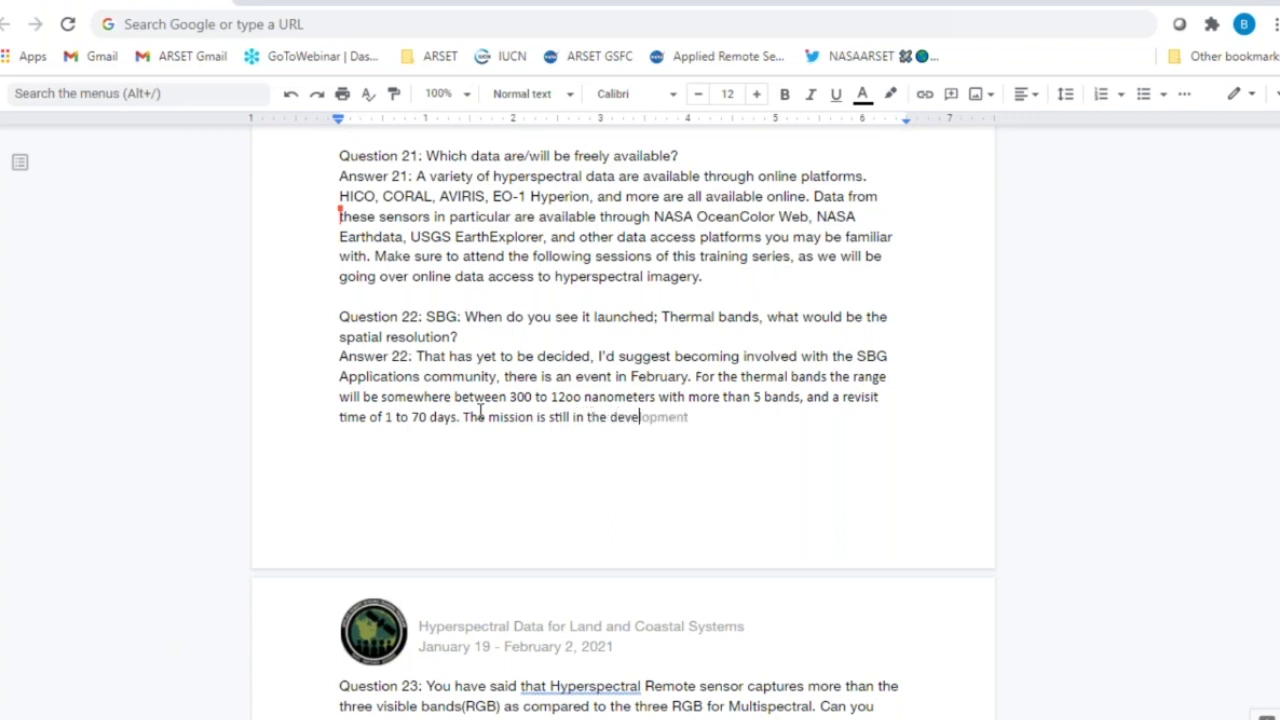
pyautogui.write('lopment phase.')
# - Insert a space between "bands" and "(RGB)" in Question 23
pyautogui.click(561, 707)
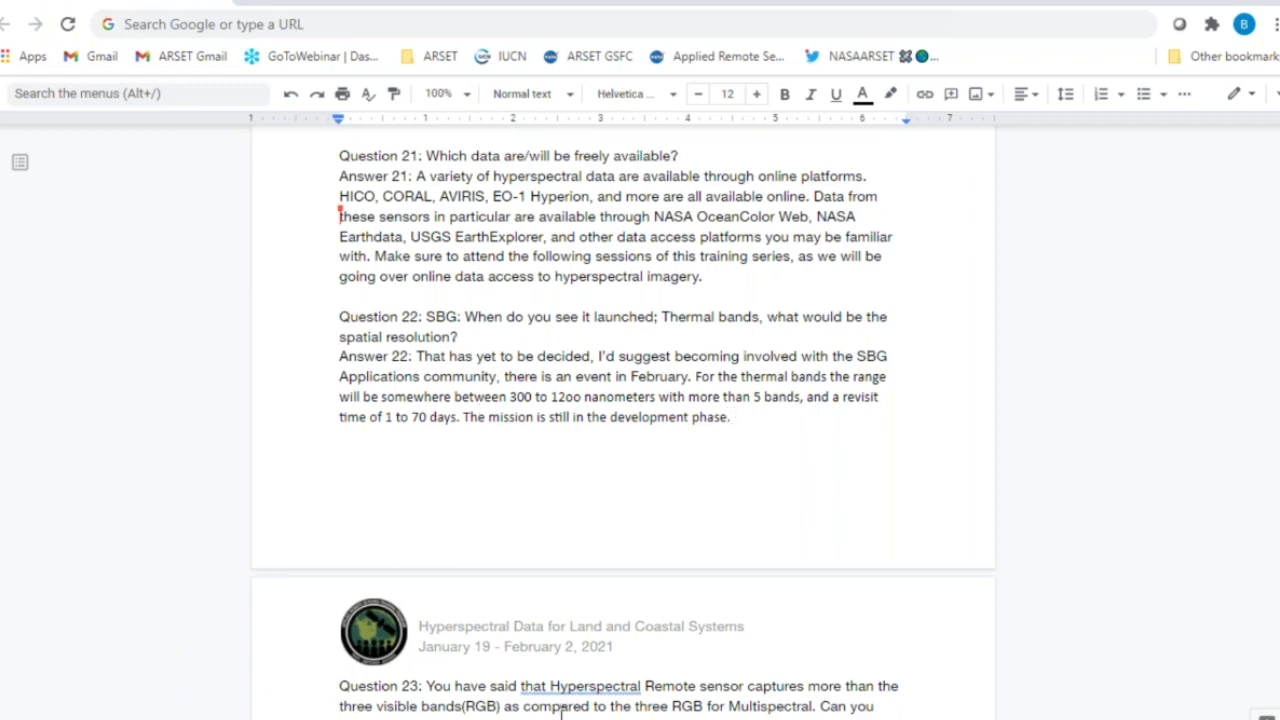
pyautogui.scroll(-5, 561, 707)
pyautogui.scroll(1, 561, 710)
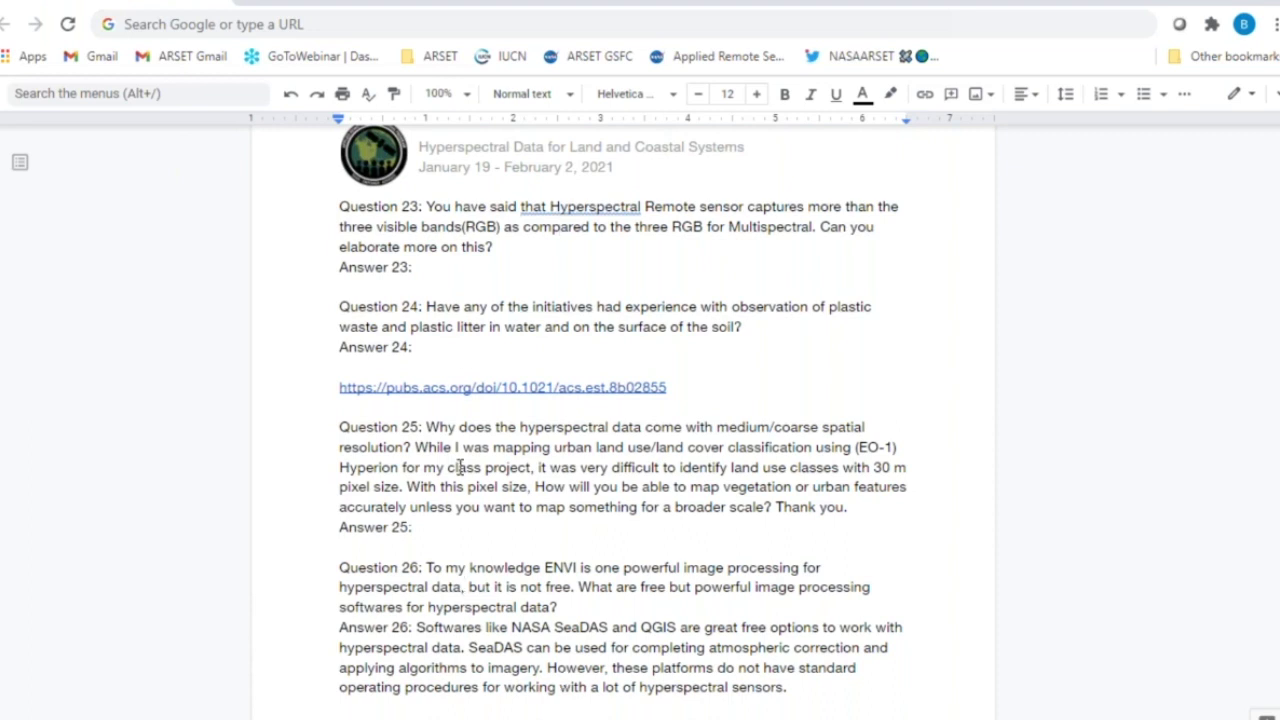
pyautogui.click(462, 226)
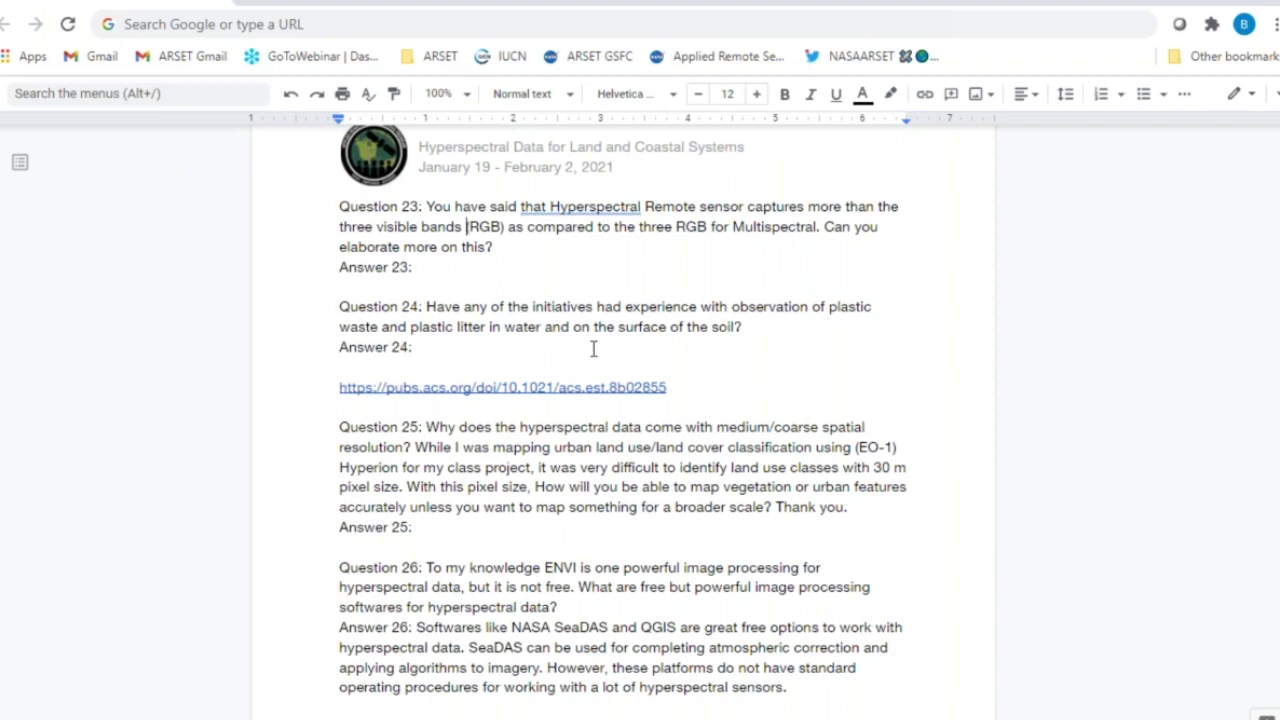
# - Fill in Answer 23 with "Please refer to the presentation provided."
pyautogui.click(453, 268)
pyautogui.write('Please refee')
pyautogui.press('BackSpace')
pyautogui.write('r to')
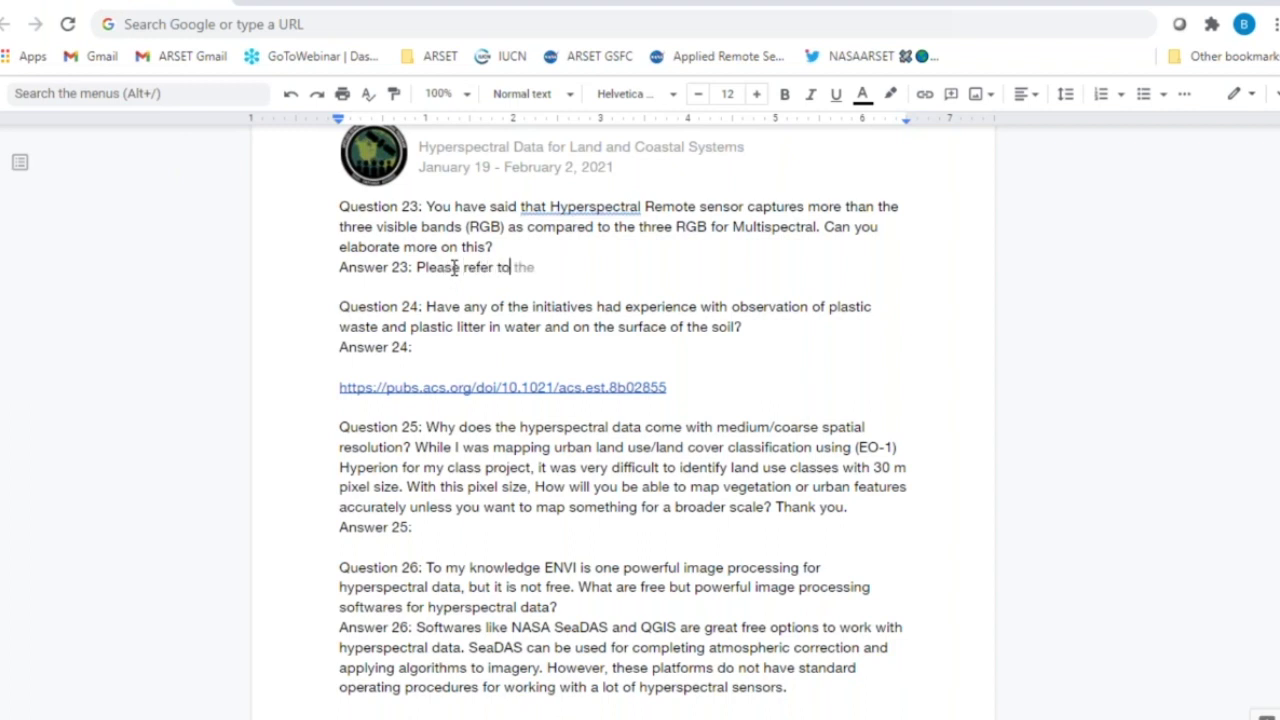
pyautogui.press('Tab')
pyautogui.write('presentatuin')
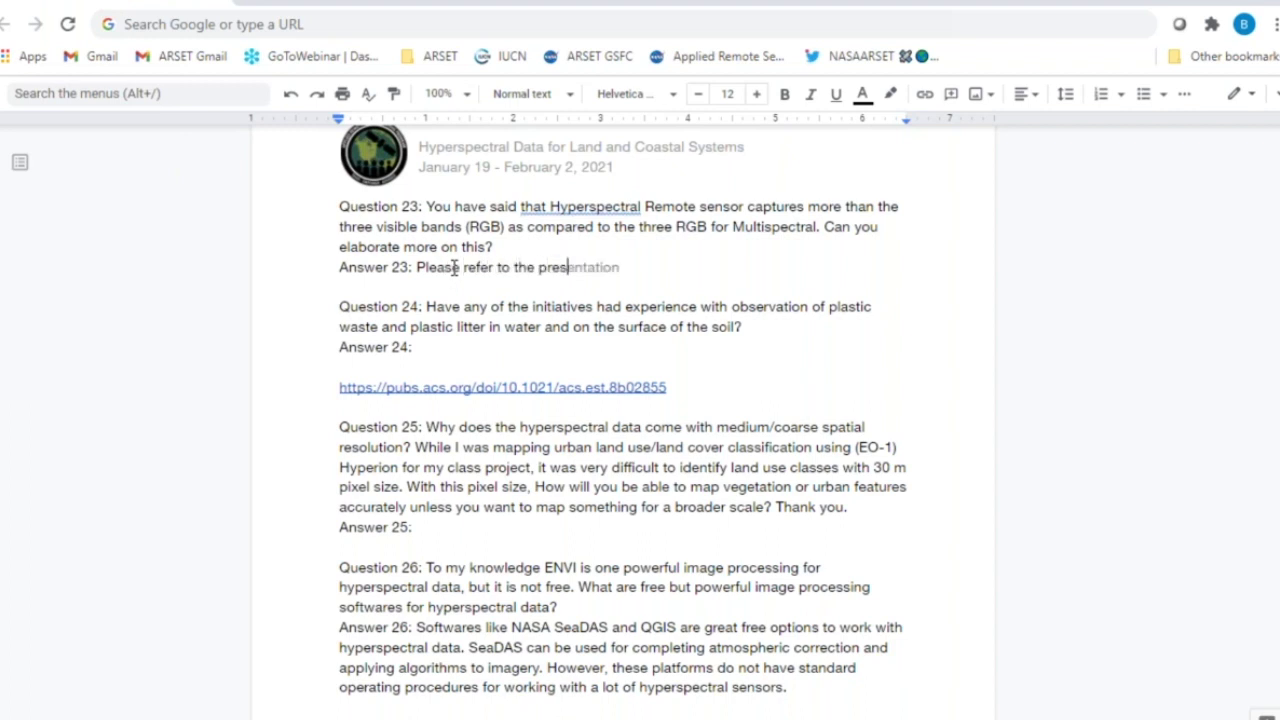
pyautogui.press('BackSpace')
pyautogui.press('BackSpace')
pyautogui.press('BackSpace')
pyautogui.write('ion provided.')
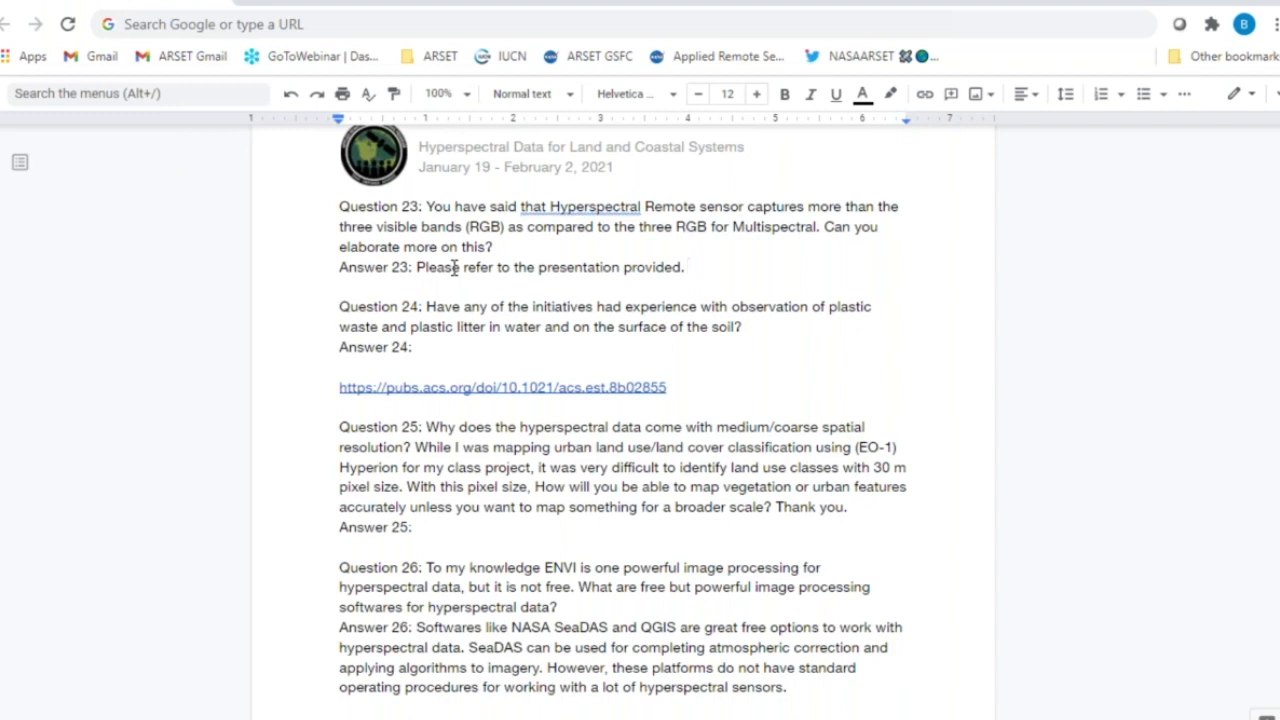
# - Begin Answer 24 with the sentence "There has been some work on this (plastic in the ocean)."
pyautogui.click(428, 346)
pyautogui.write('There has been s')
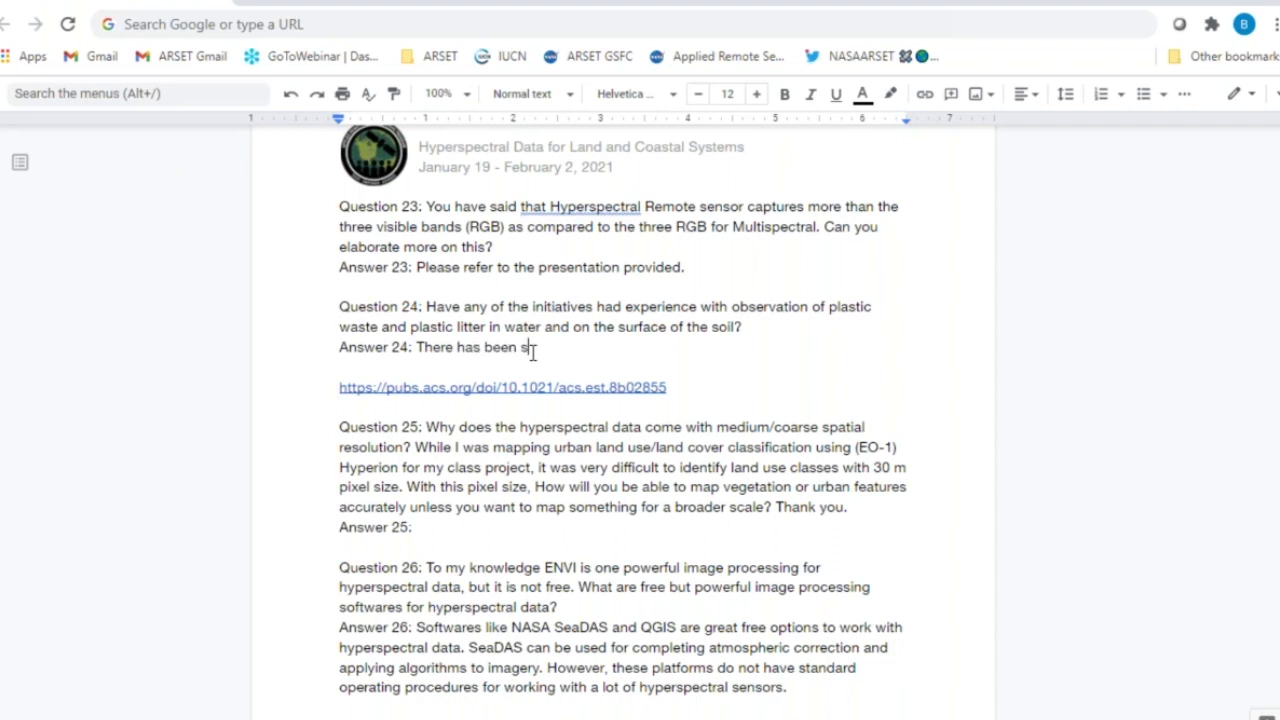
pyautogui.write('ome work on theis')
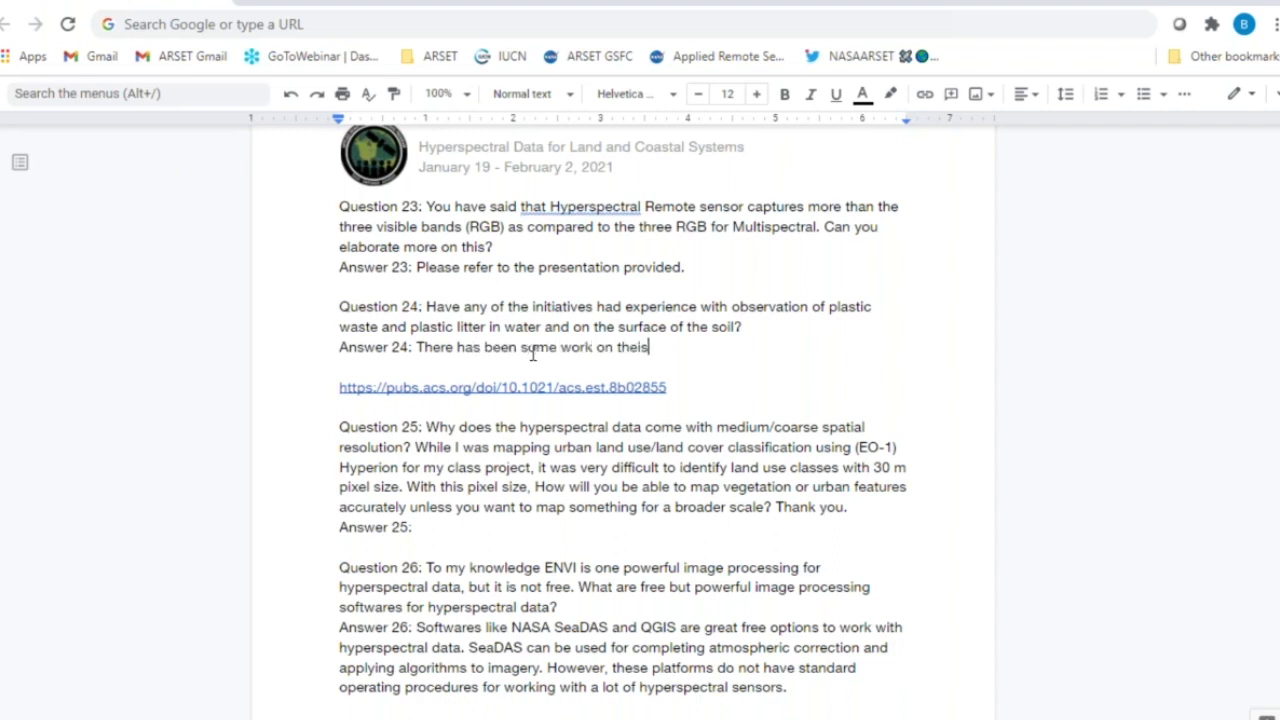
pyautogui.press('BackSpace')
pyautogui.press('BackSpace')
pyautogui.press('BackSpace')
pyautogui.write('is (plastic l')
pyautogui.write('n the ocean)')
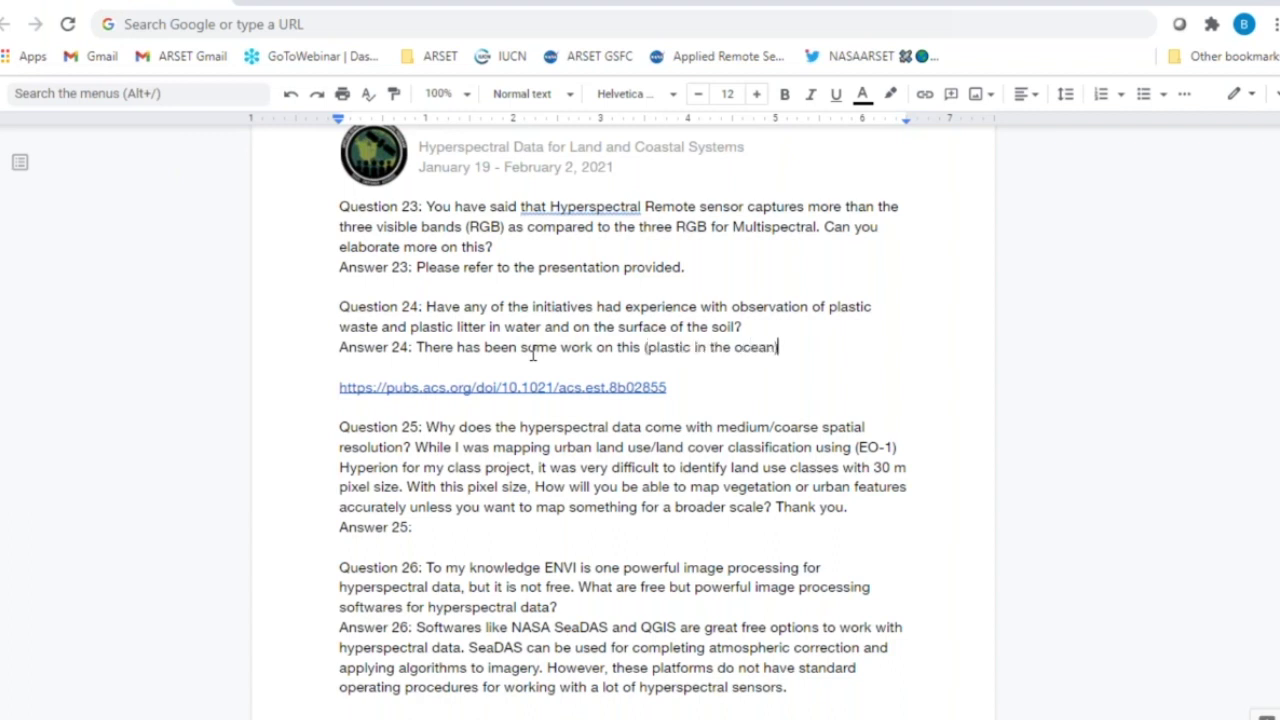
pyautogui.write('.')
# - Delete the closing "Thank you." from the end of Question 25
pyautogui.scroll(1, 533, 355)
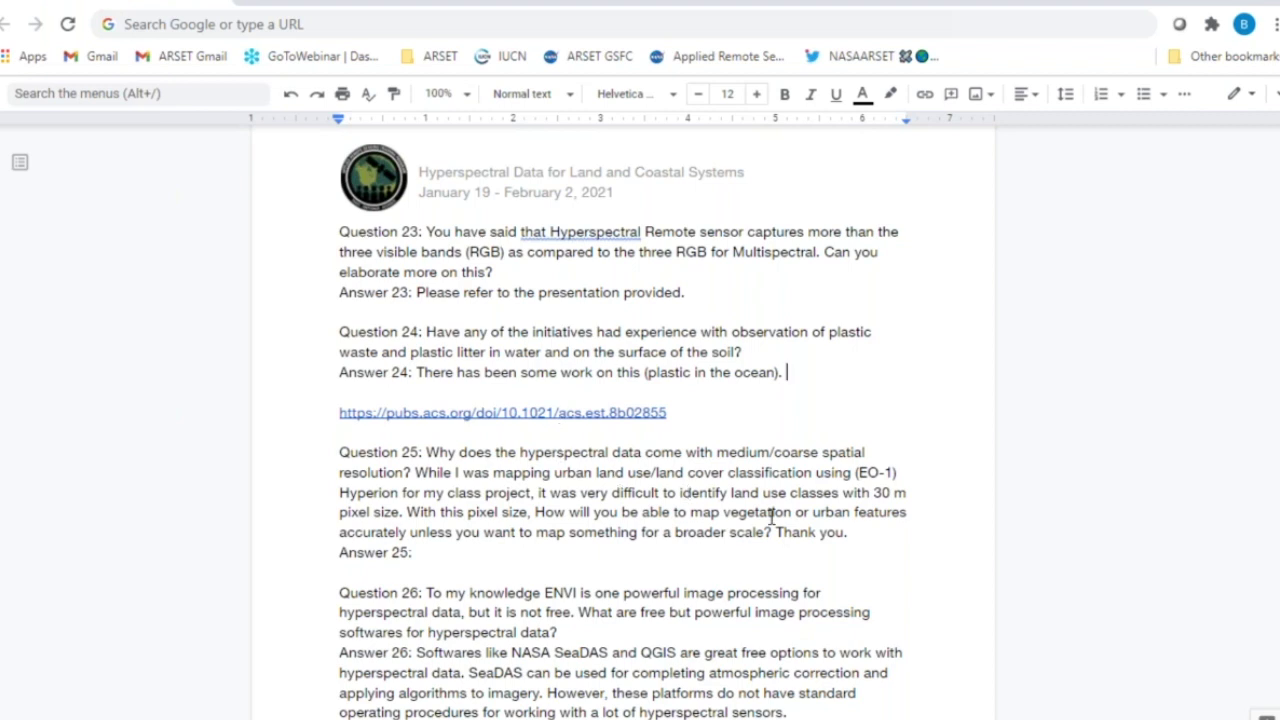
pyautogui.click(852, 538)
pyautogui.press('BackSpace')
pyautogui.press('BackSpace')
pyautogui.press('BackSpace')
pyautogui.press('BackSpace')
pyautogui.press('BackSpace')
pyautogui.press('BackSpace')
pyautogui.press('BackSpace')
pyautogui.press('BackSpace')
pyautogui.press('BackSpace')
pyautogui.press('BackSpace')
pyautogui.press('BackSpace')
pyautogui.press('BackSpace')
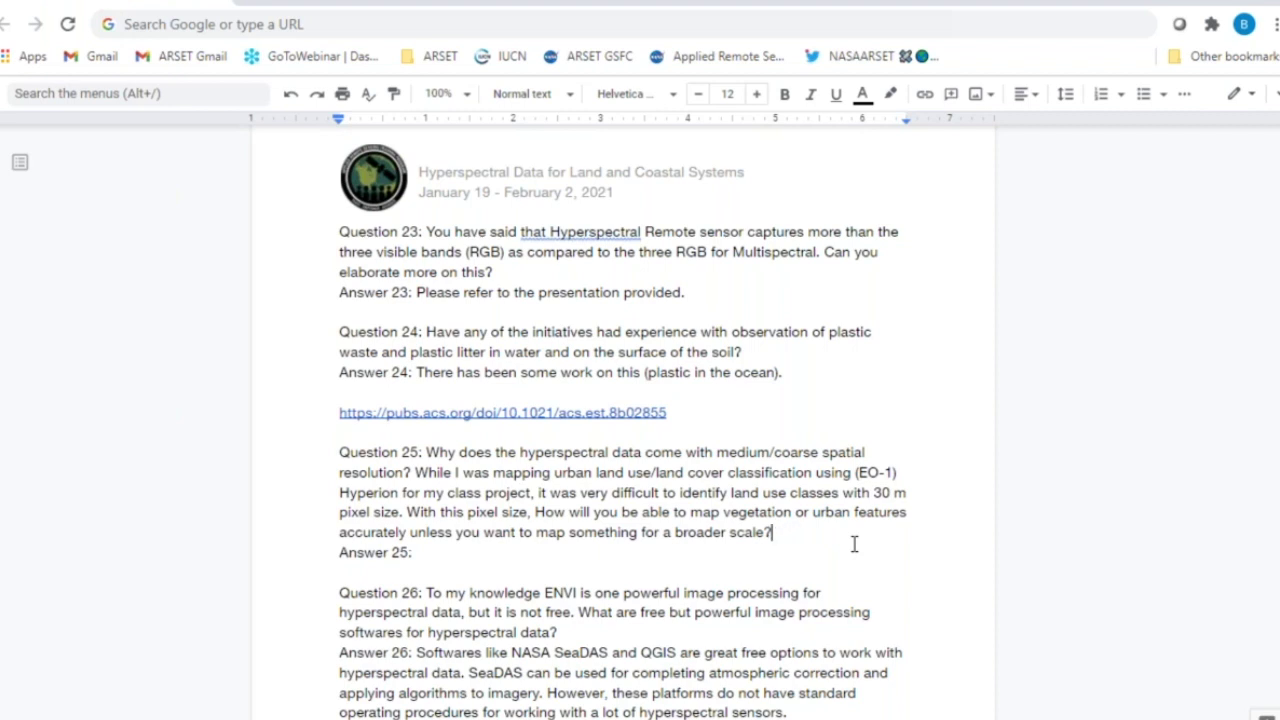
# - Append "ARSET's 2020 Coastal training covered this a bit (marine debris)." to Answer 24 and begin another sentence with "Using field"
pyautogui.click(797, 372)
pyautogui.write('ARSET')
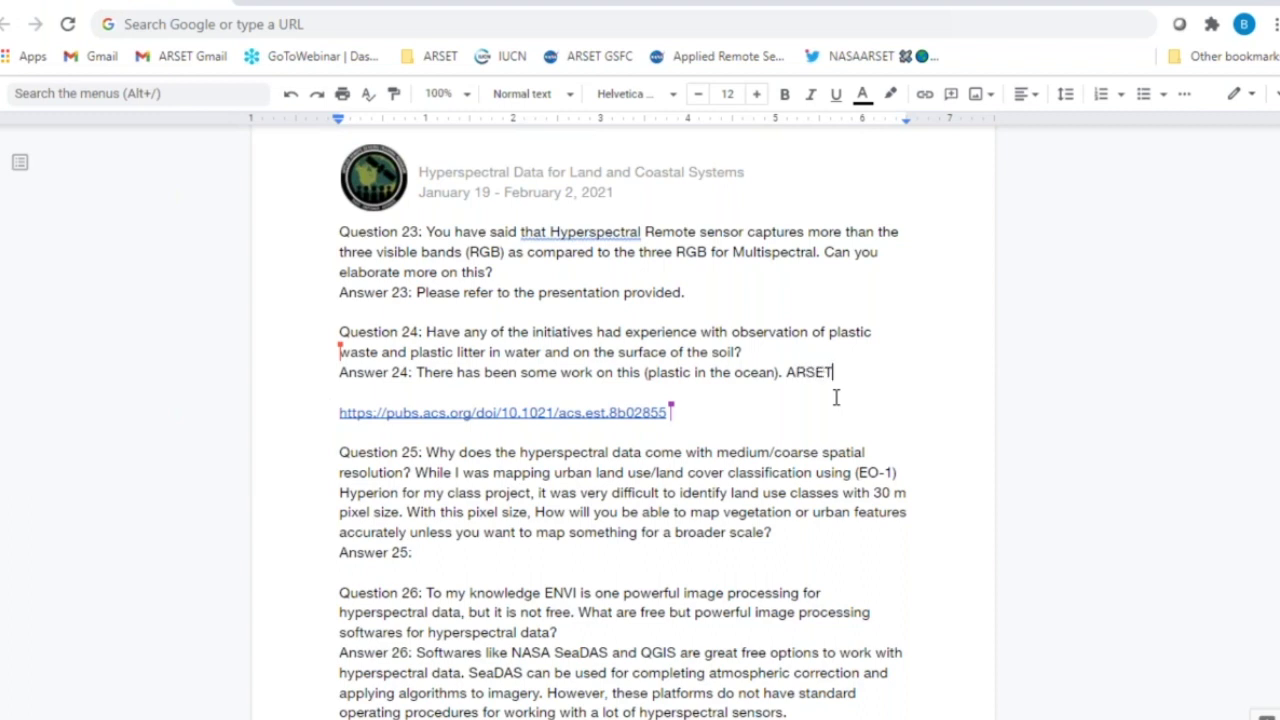
pyautogui.write("'s 2020 Coastal ")
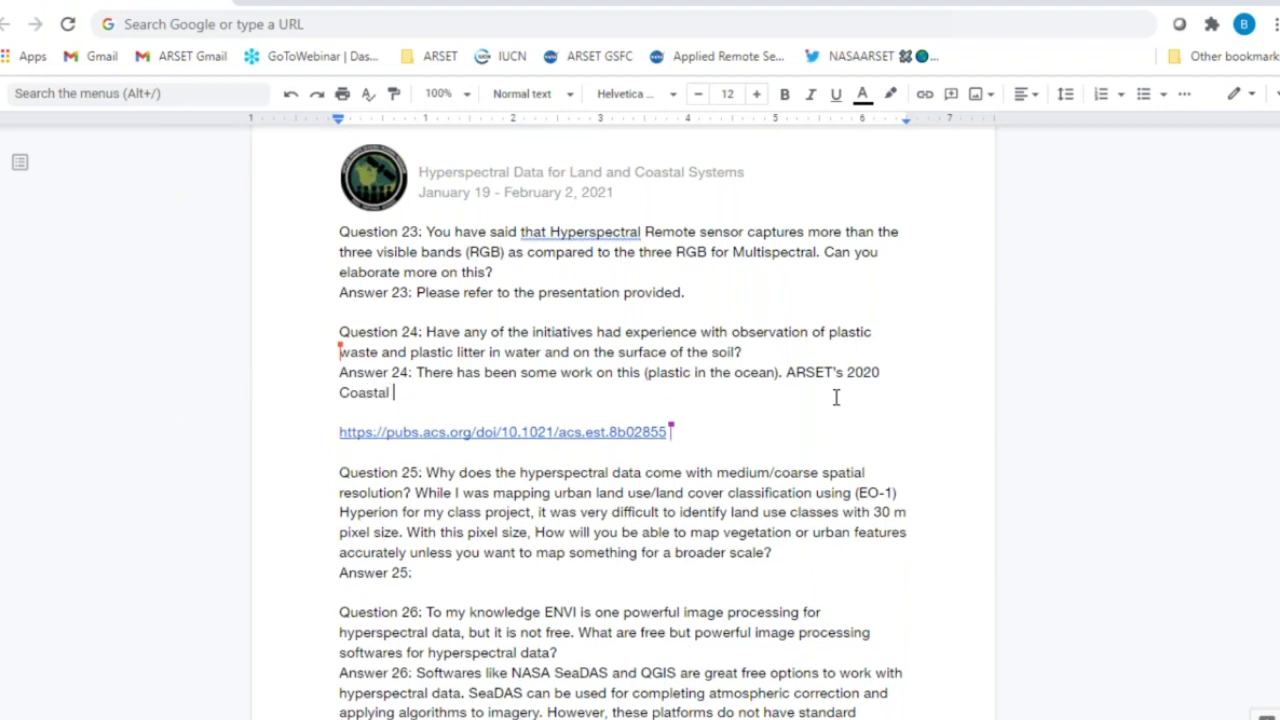
pyautogui.write('training covered this ')
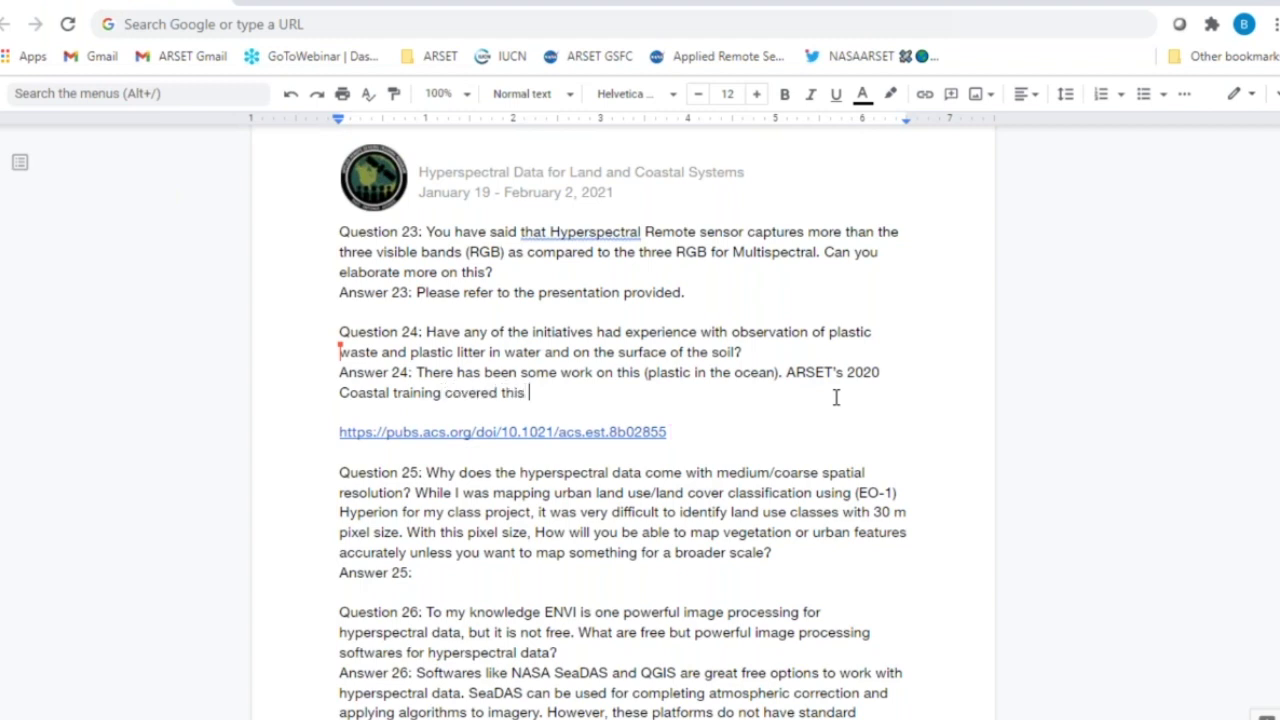
pyautogui.write('a bit.')
pyautogui.press('BackSpace')
pyautogui.press('BackSpace')
pyautogui.write('(marine deb')
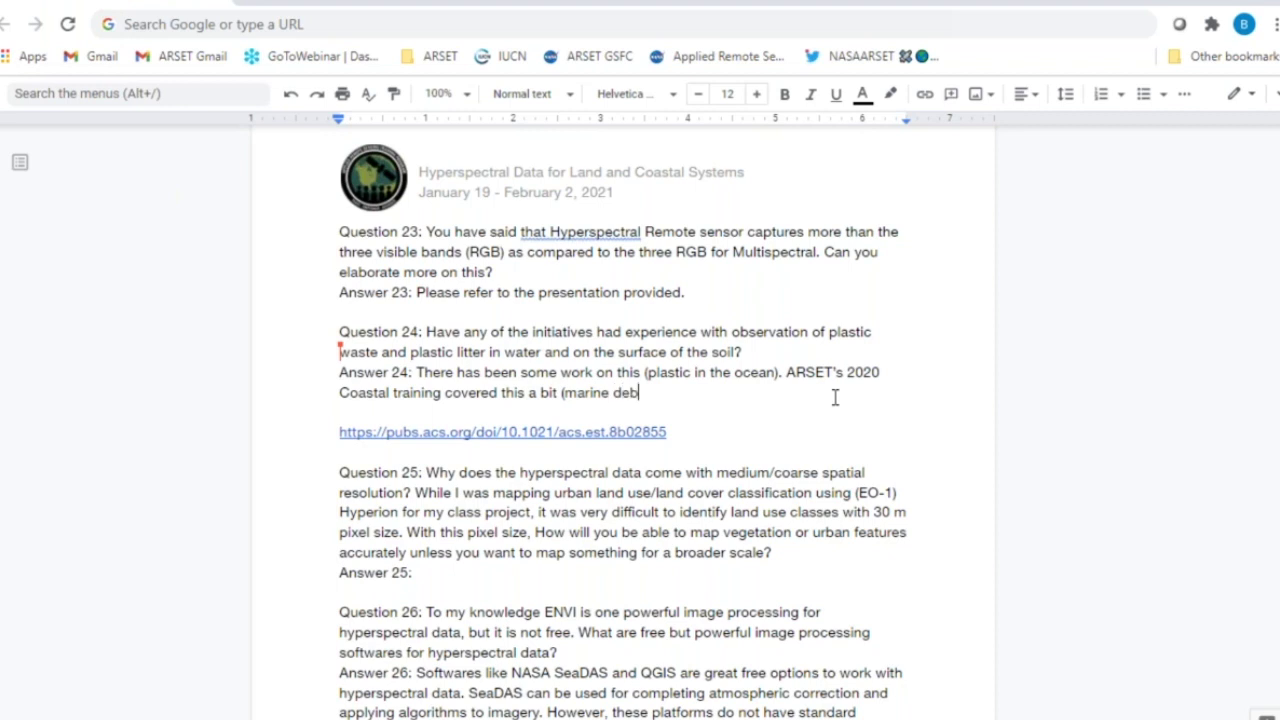
pyautogui.write('ris). Using field sp')
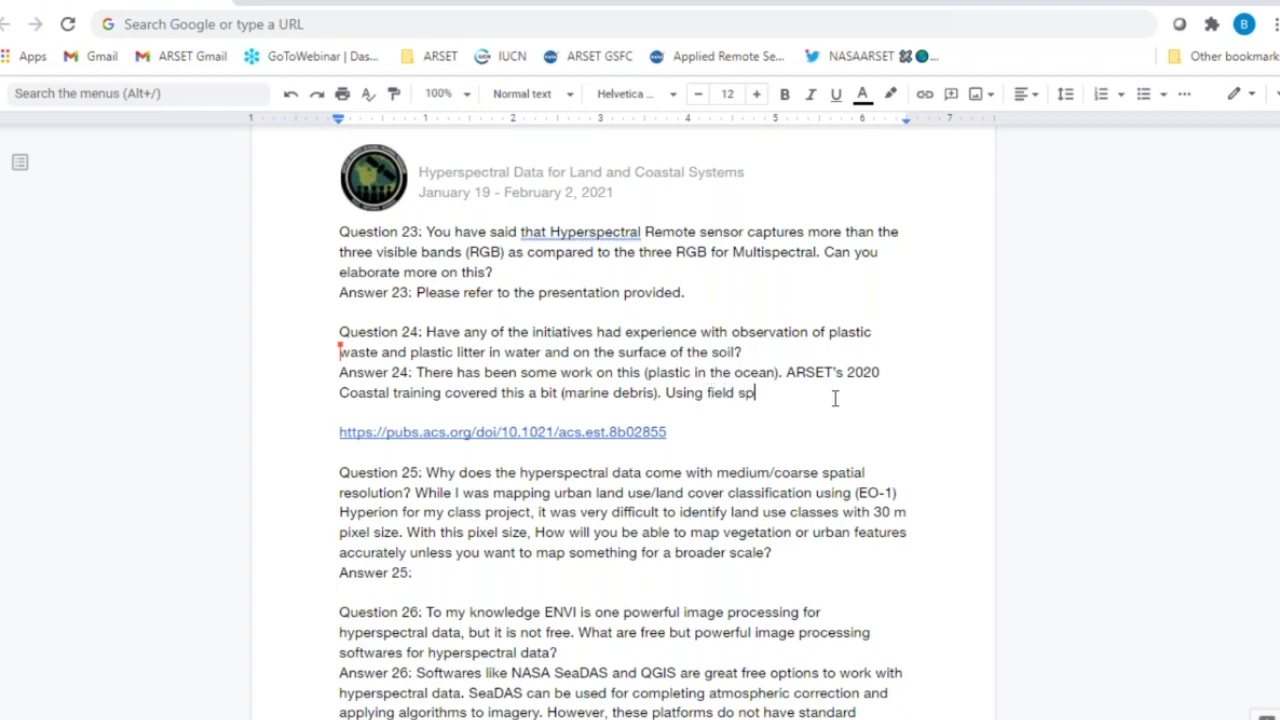
# - Complete Answer 24's last sentence so it reads "Using field specs to id plastic or debris in coastal areas as a baseline to develop a spectral library."
pyautogui.write('ecr')
pyautogui.press('BackSpace')
pyautogui.write('s to id plastic ')
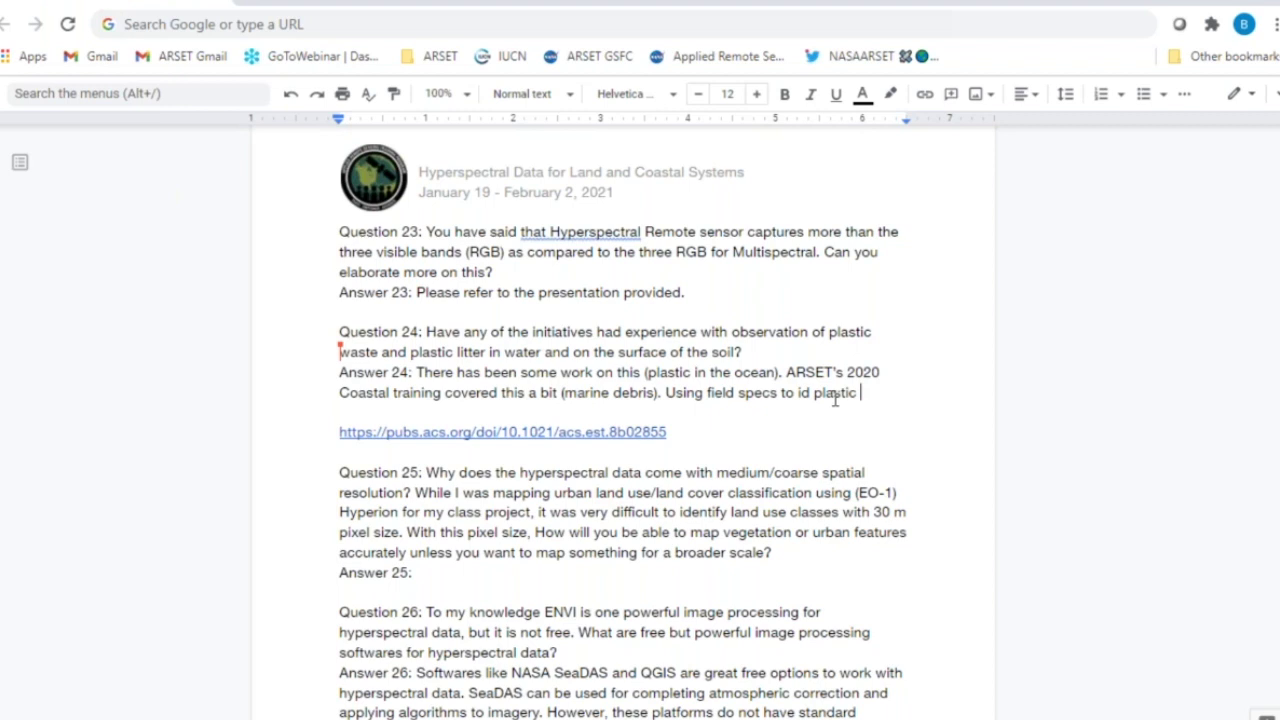
pyautogui.write('or debris')
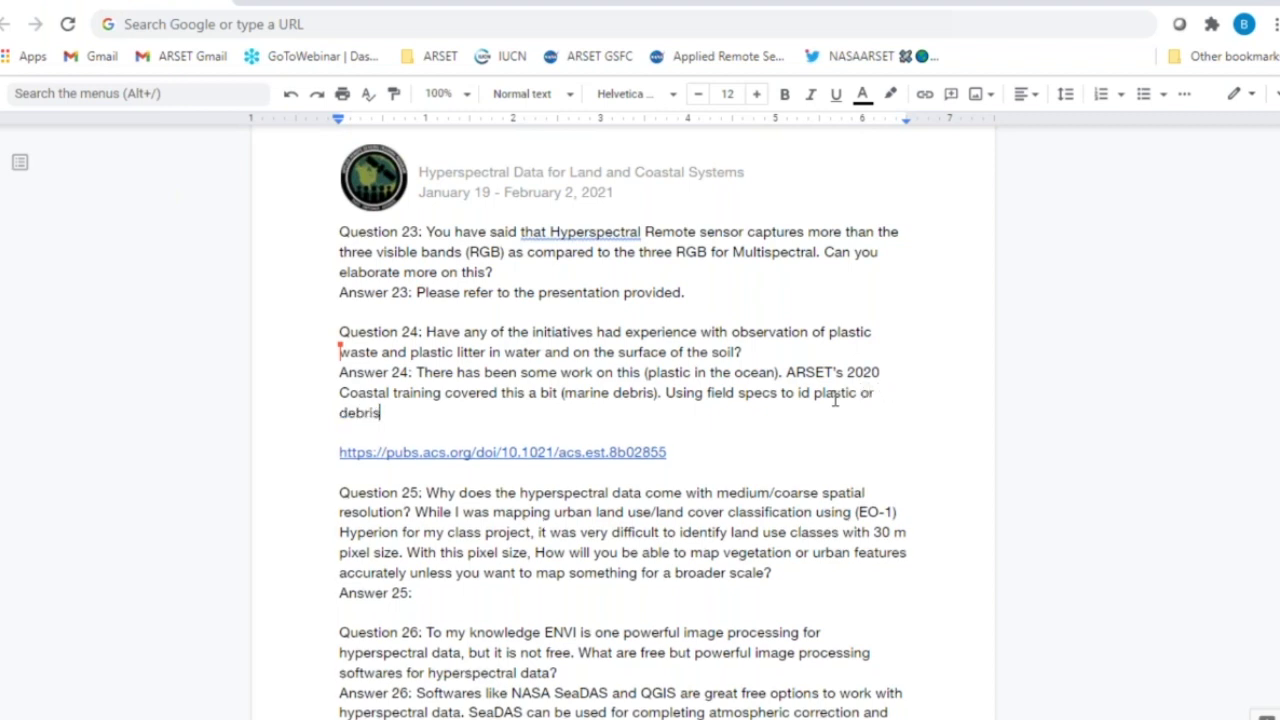
pyautogui.write(' in coastal area.')
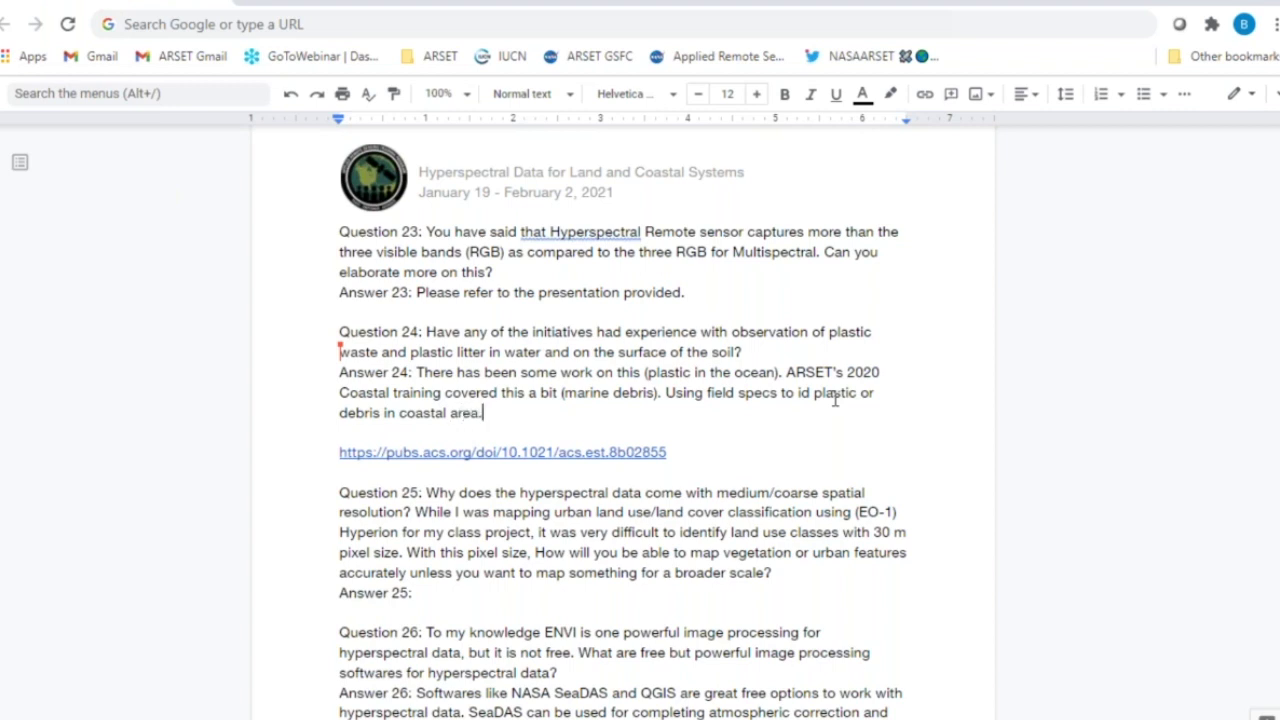
pyautogui.press('BackSpace')
pyautogui.write('s as a baseline')
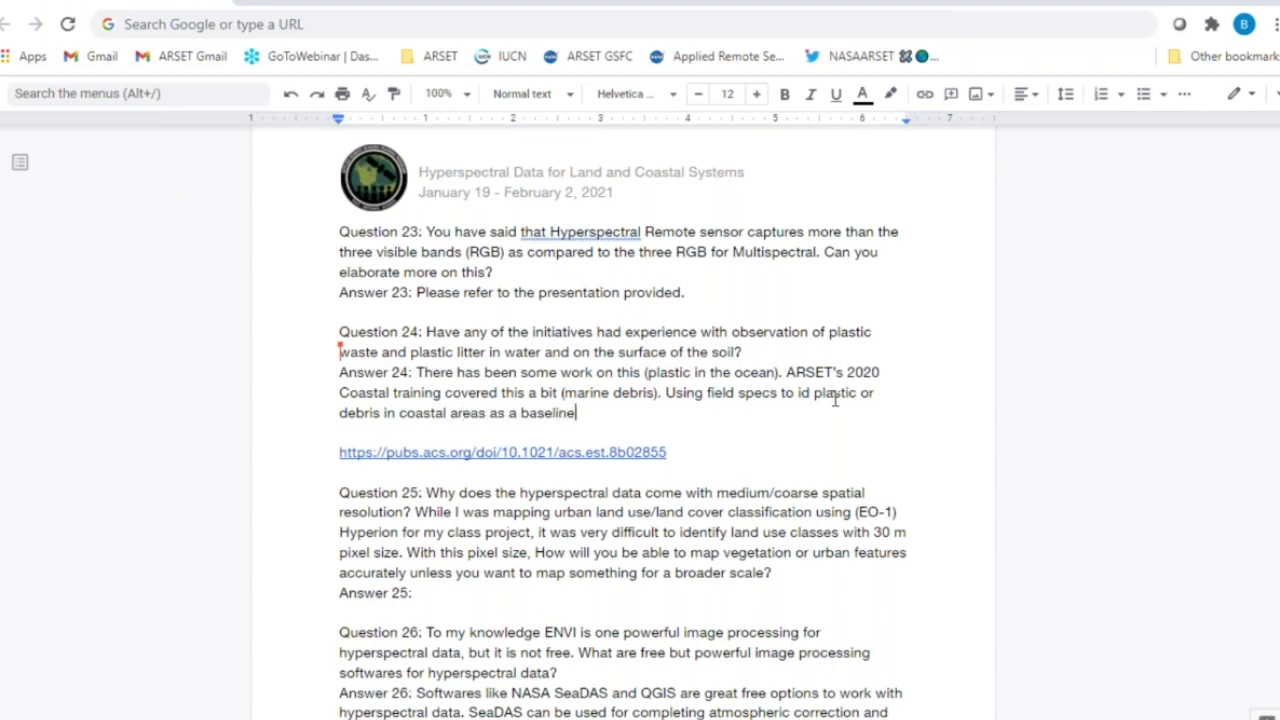
pyautogui.write(' to develop a spect')
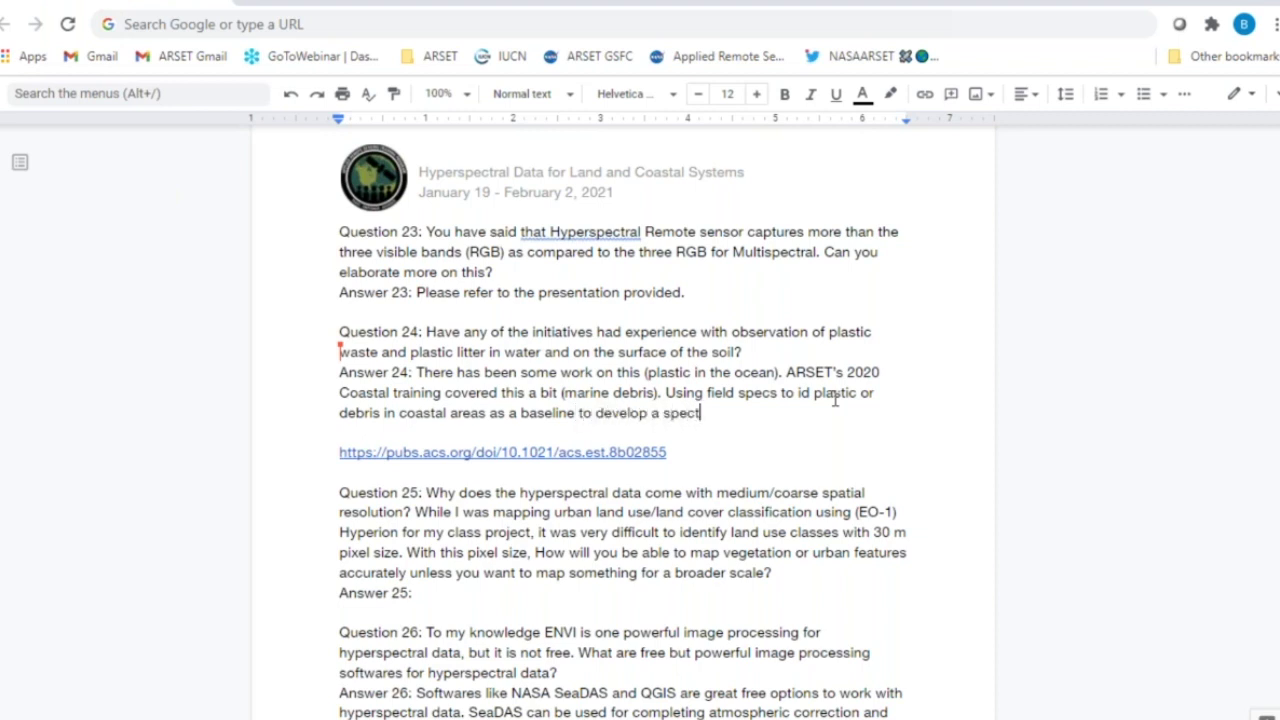
pyautogui.write('ral library.')
# - Begin Answer 25 with "Mission design results in tradeoffs in the various resolutions (temporal, spatial, etc.)"
pyautogui.click(445, 597)
pyautogui.scroll(-2, 445, 597)
pyautogui.scroll(-2, 445, 597)
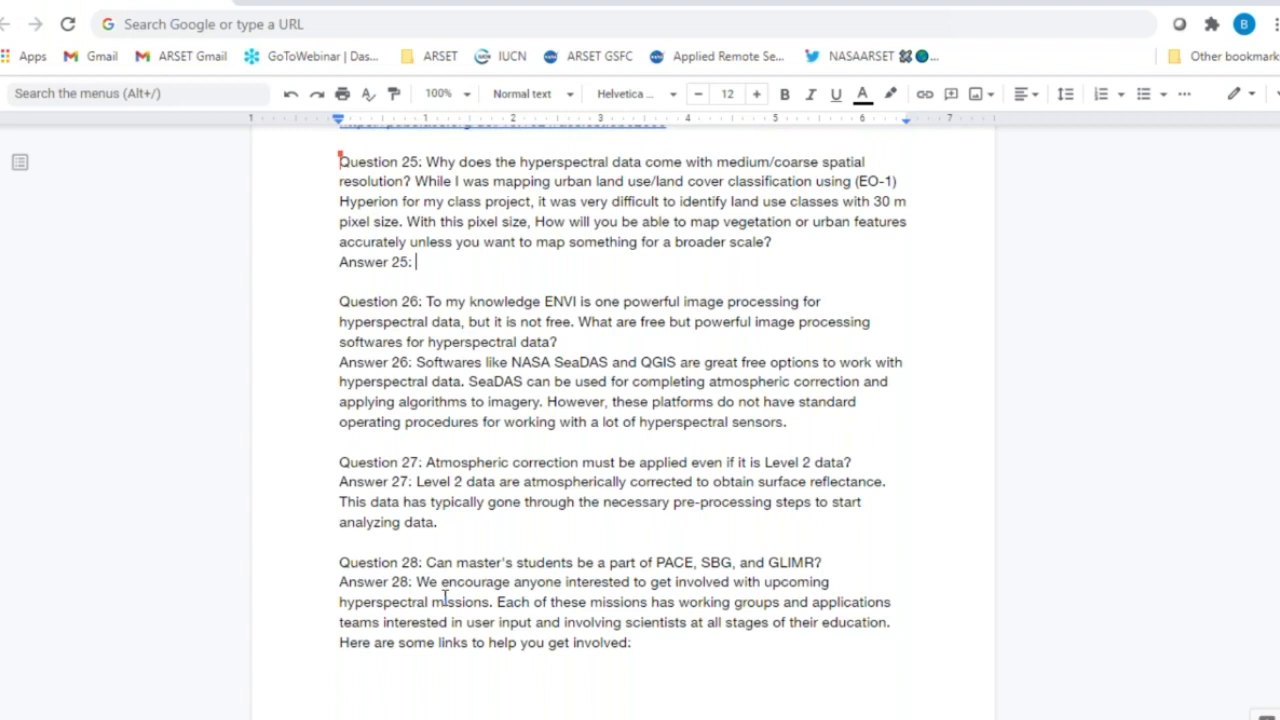
pyautogui.write('Mission desi')
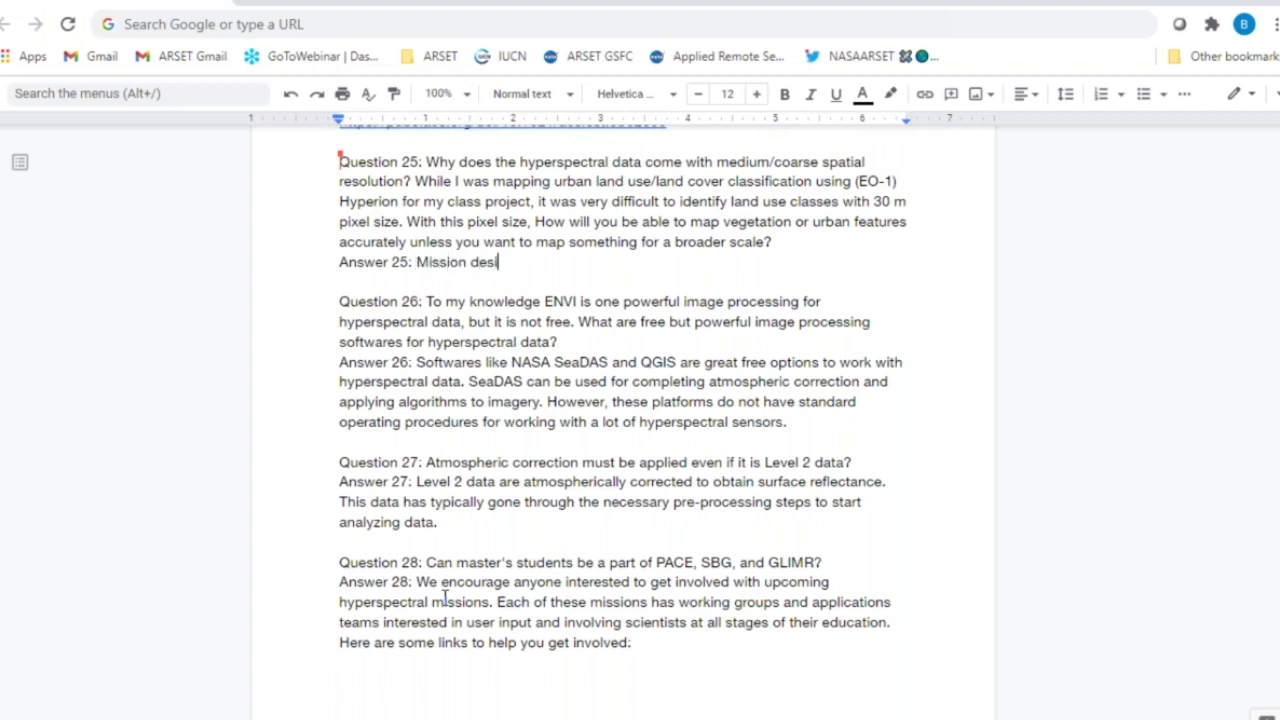
pyautogui.write('gn results in tradeo')
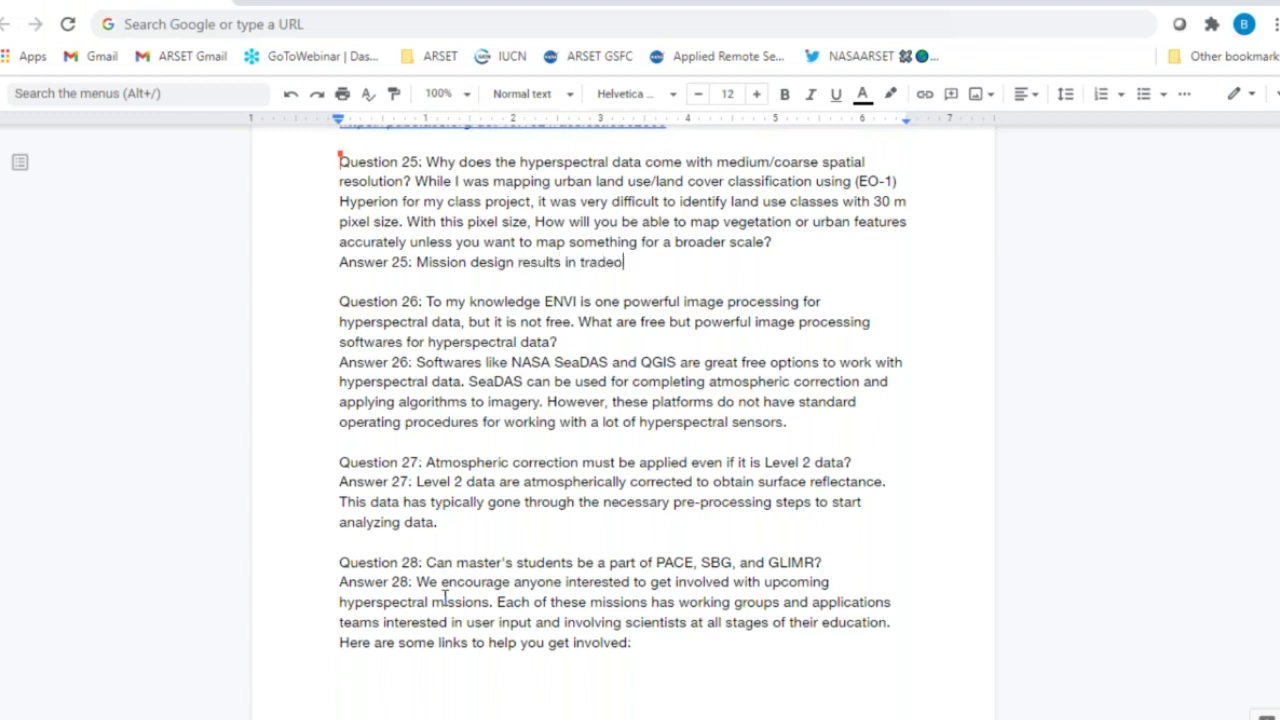
pyautogui.write('ffs in the various re')
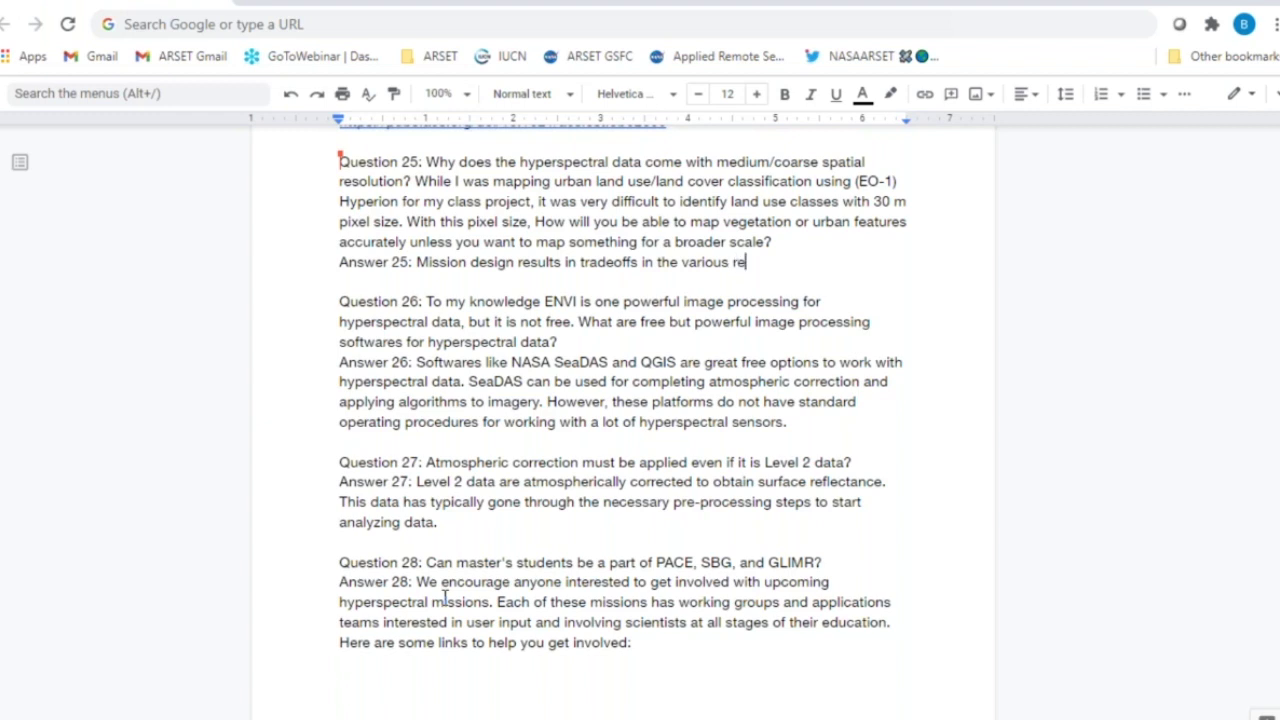
pyautogui.write('solutions (tempr')
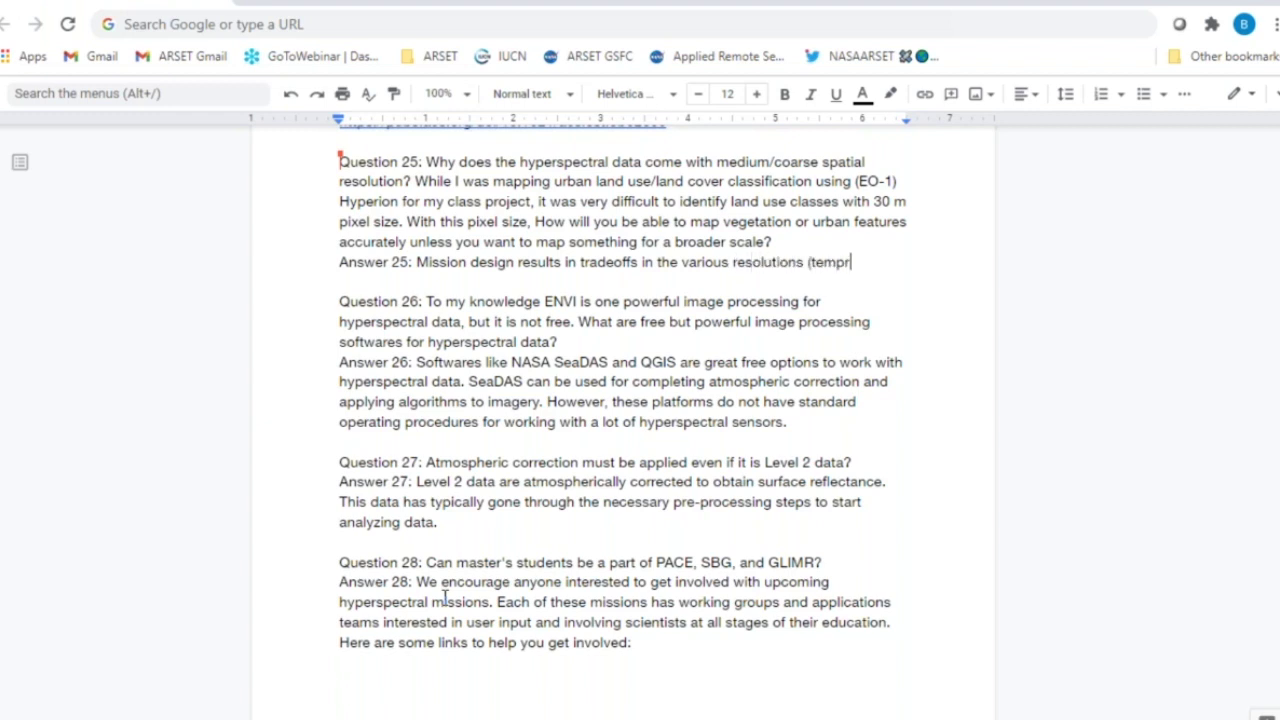
pyautogui.press('BackSpace')
pyautogui.write('oral, spatial')
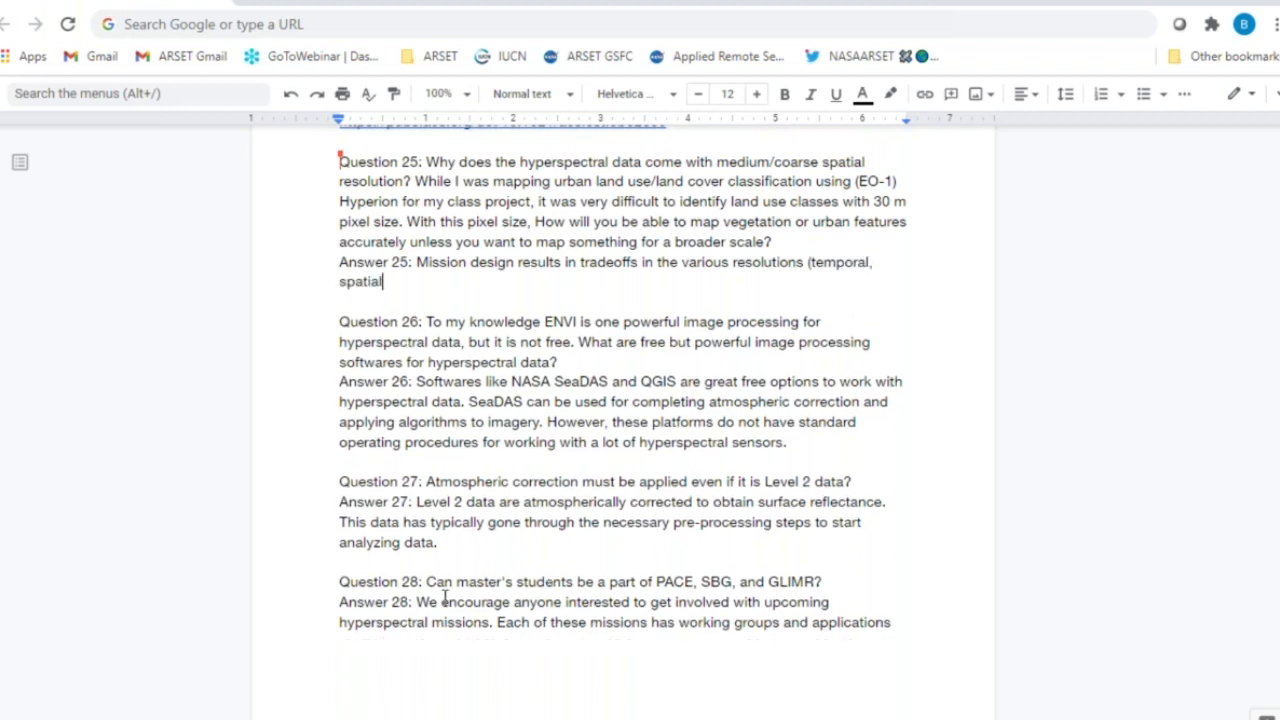
pyautogui.write(', ect).')
pyautogui.press('BackSpace')
pyautogui.press('BackSpace')
pyautogui.press('BackSpace')
pyautogui.press('BackSpace')
pyautogui.press('BackSpace')
pyautogui.write('ts')
pyautogui.press('BackSpace')
pyautogui.write('c.)')
# - Append "Supplementing With different data can aid in these applications." to Answer 25, using the suggested spelling correction for its opening words
pyautogui.write('Supplmentin')
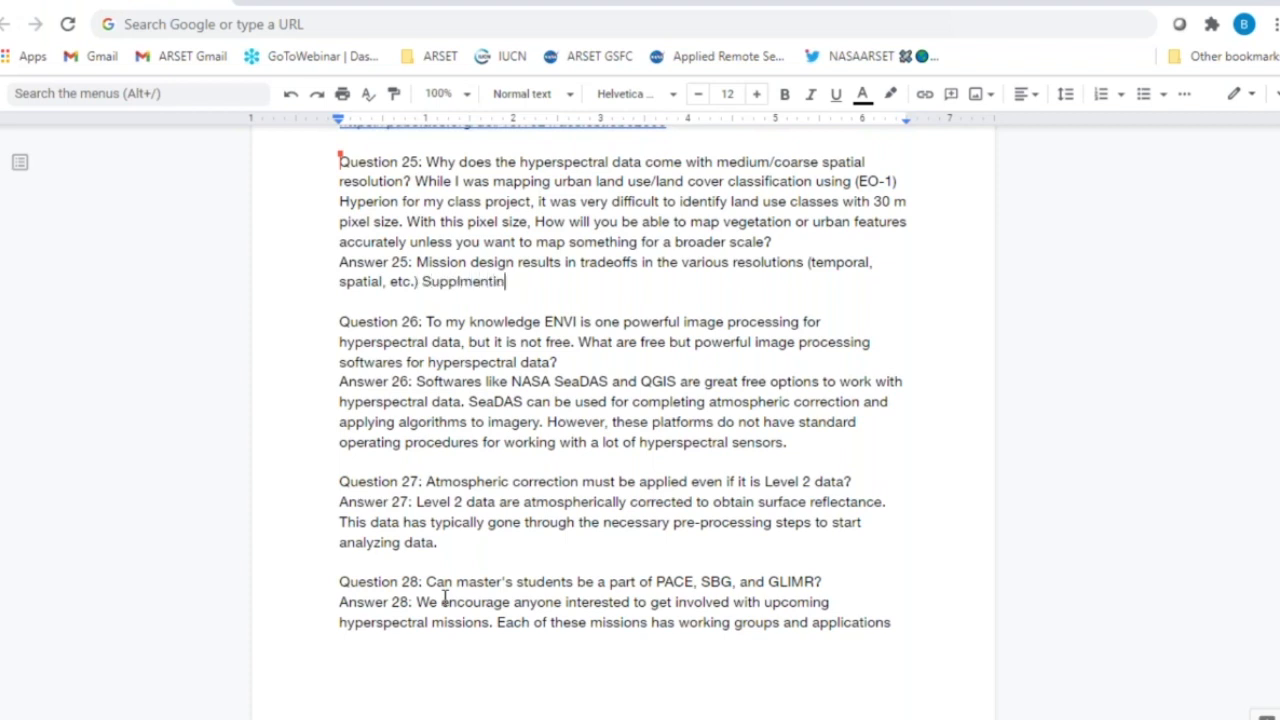
pyautogui.write('with different data')
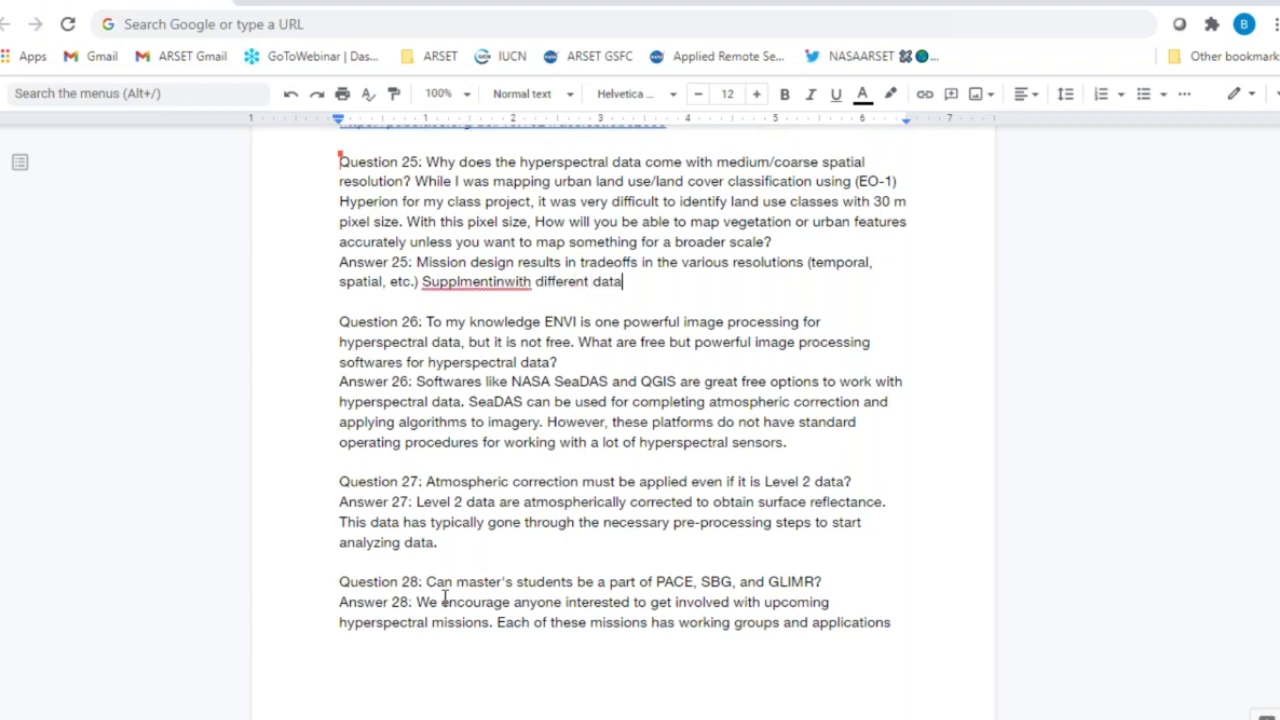
pyautogui.write(' can ai')
pyautogui.press('BackSpace')
pyautogui.write('d in this')
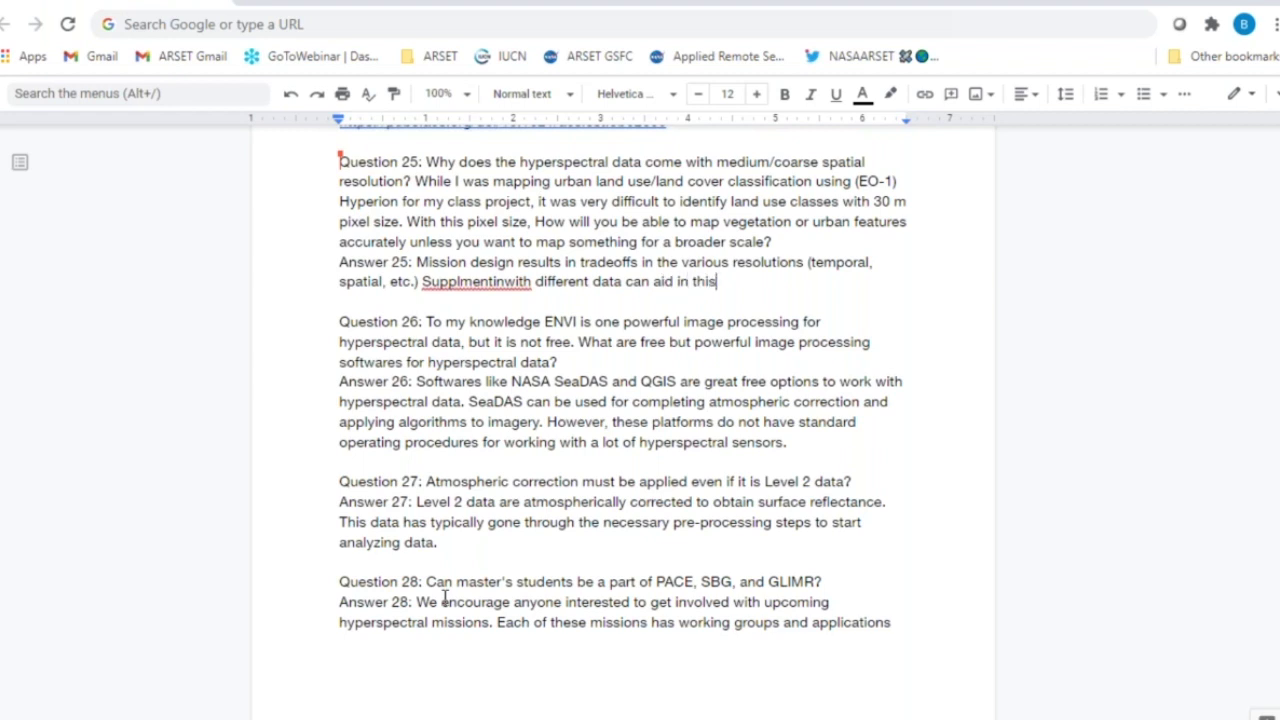
pyautogui.press('BackSpace')
pyautogui.write('se applications.')
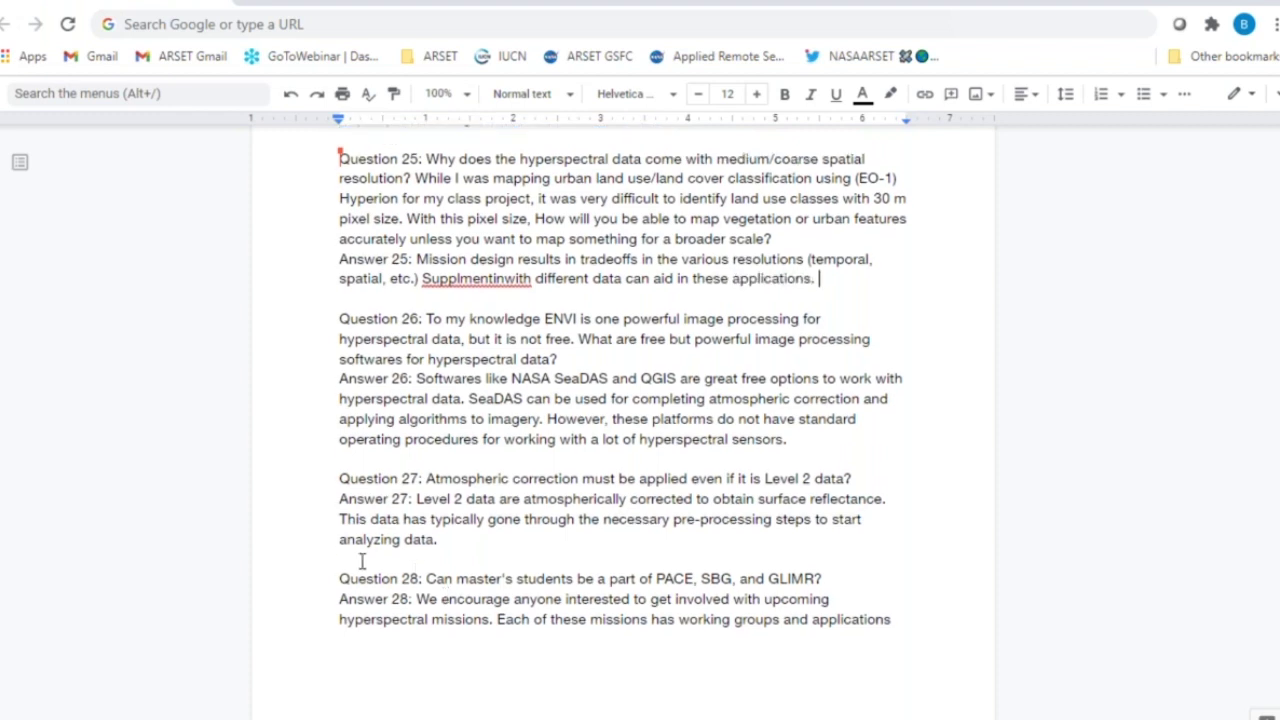
pyautogui.scroll(-1, 362, 561)
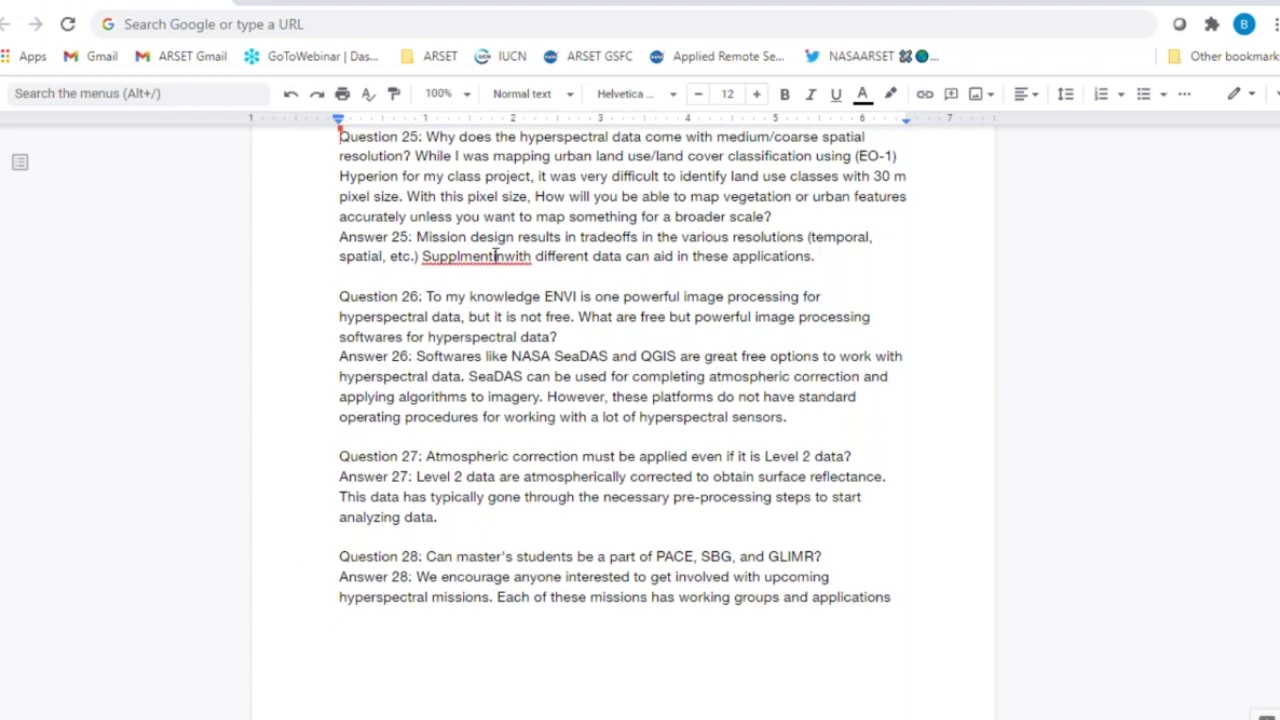
pyautogui.rightClick(498, 258)
pyautogui.click(548, 306)
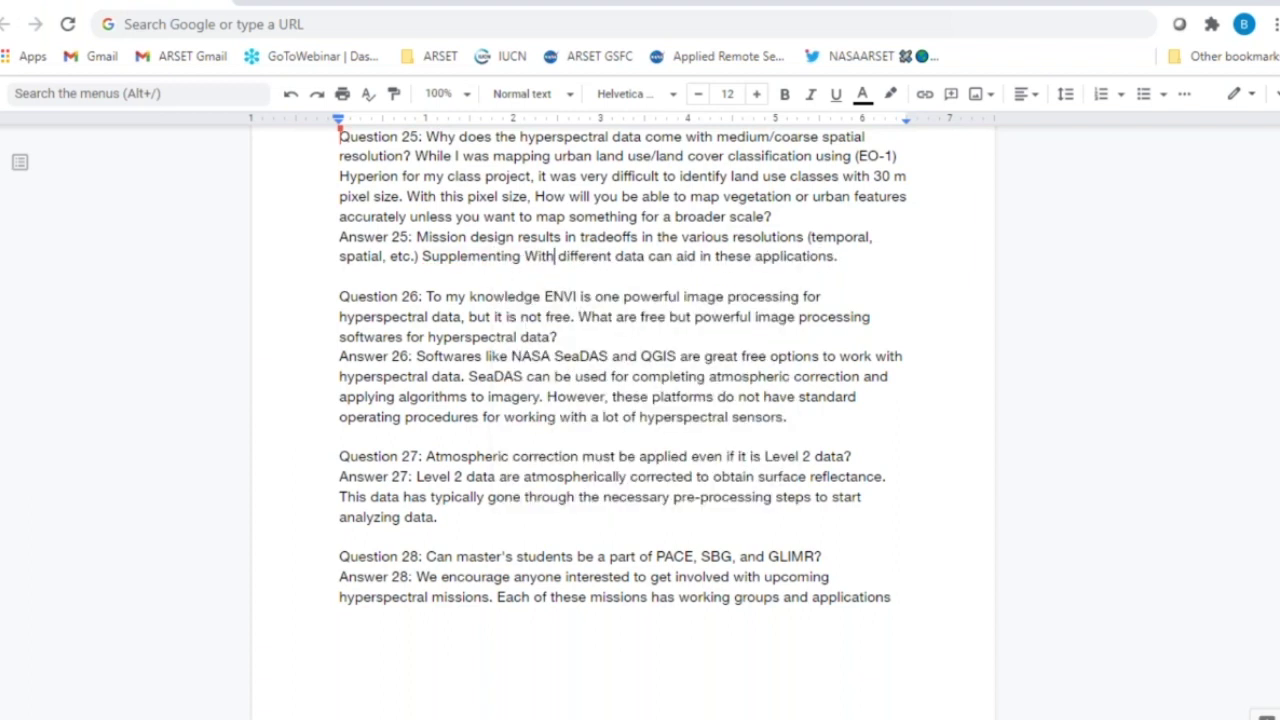
# - Add the sentence "Commercial data is an option (however, there is a cost)." to the end of Answer 25
pyautogui.click(876, 257)
pyautogui.write('Commercial ')
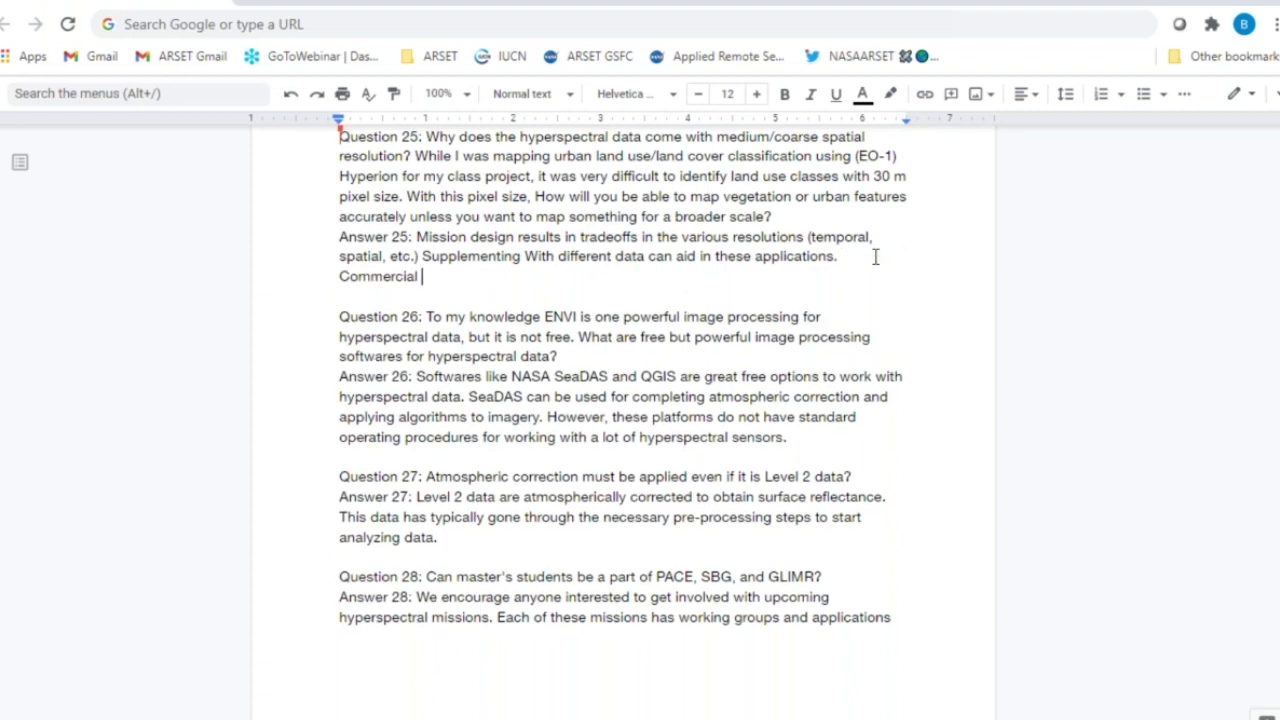
pyautogui.write('data is an option.')
pyautogui.press('BackSpace')
pyautogui.press('BackSpace')
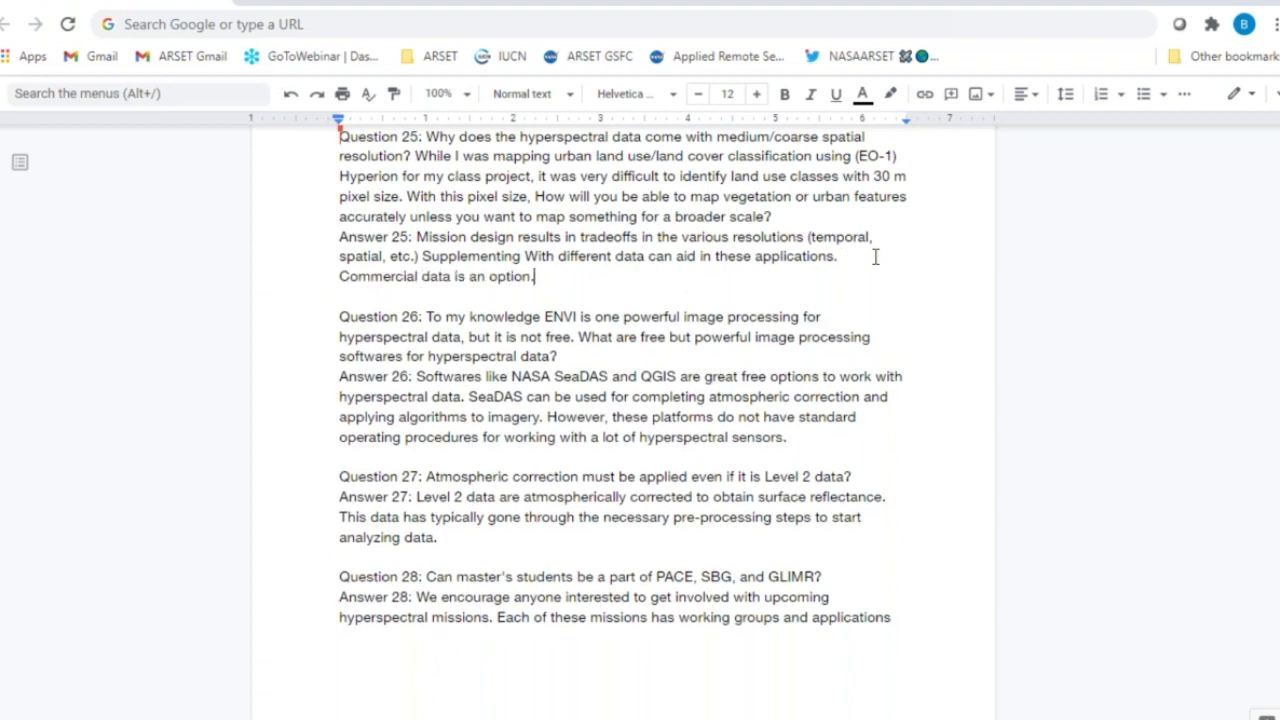
pyautogui.write('(however, the i')
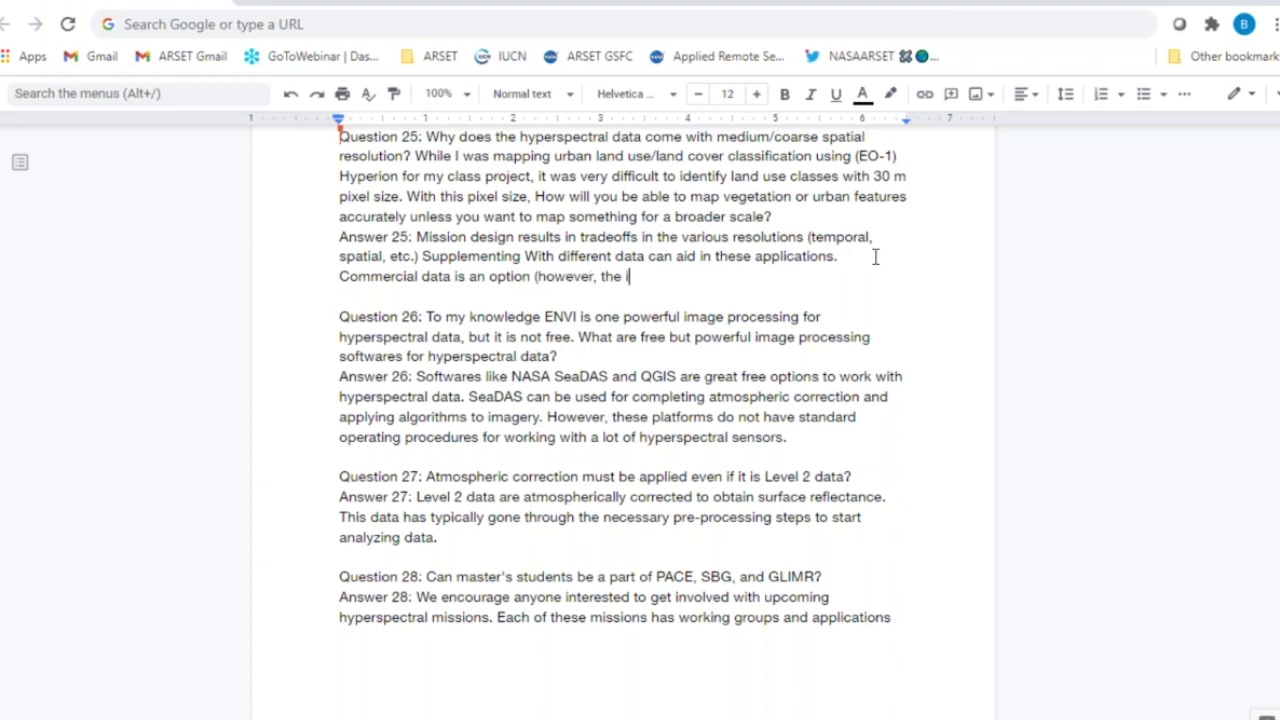
pyautogui.write('s a cost).')
pyautogui.click(621, 279)
pyautogui.write('re')
# - Finish Answer 25 with the sentence "Drone data acquisition is an option."
pyautogui.click(714, 277)
pyautogui.write('D')
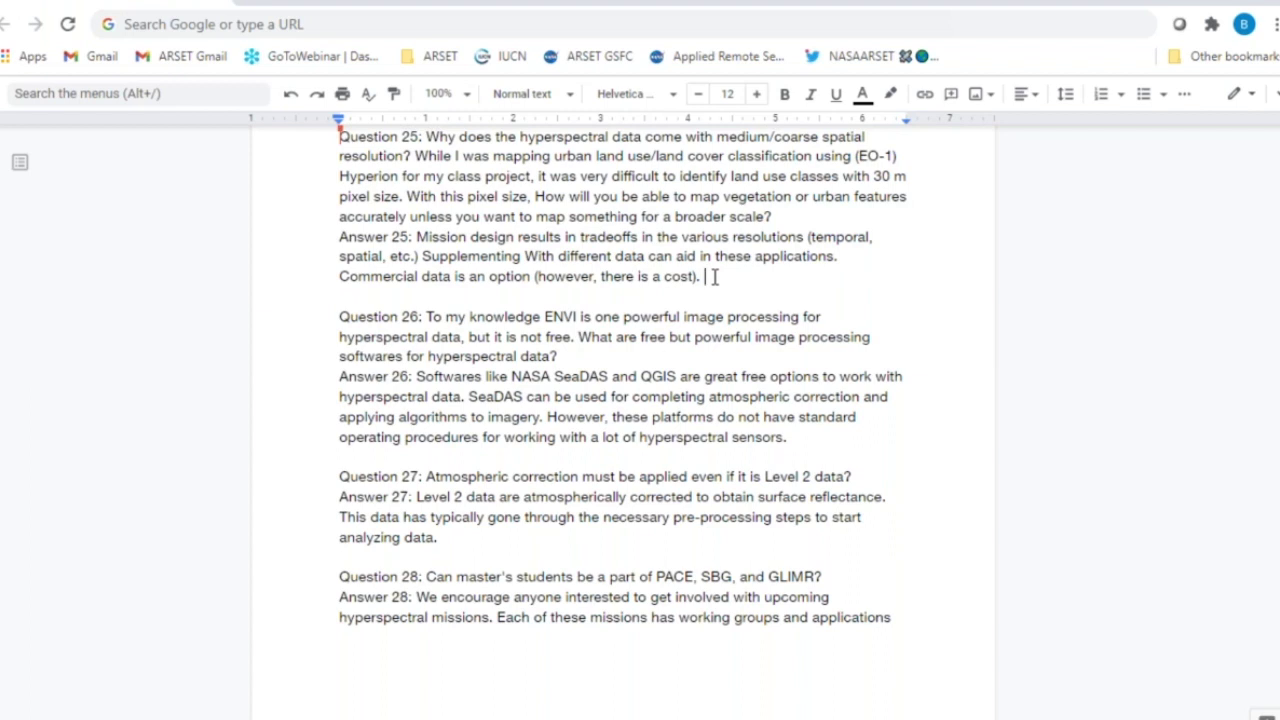
pyautogui.write('rone data acq')
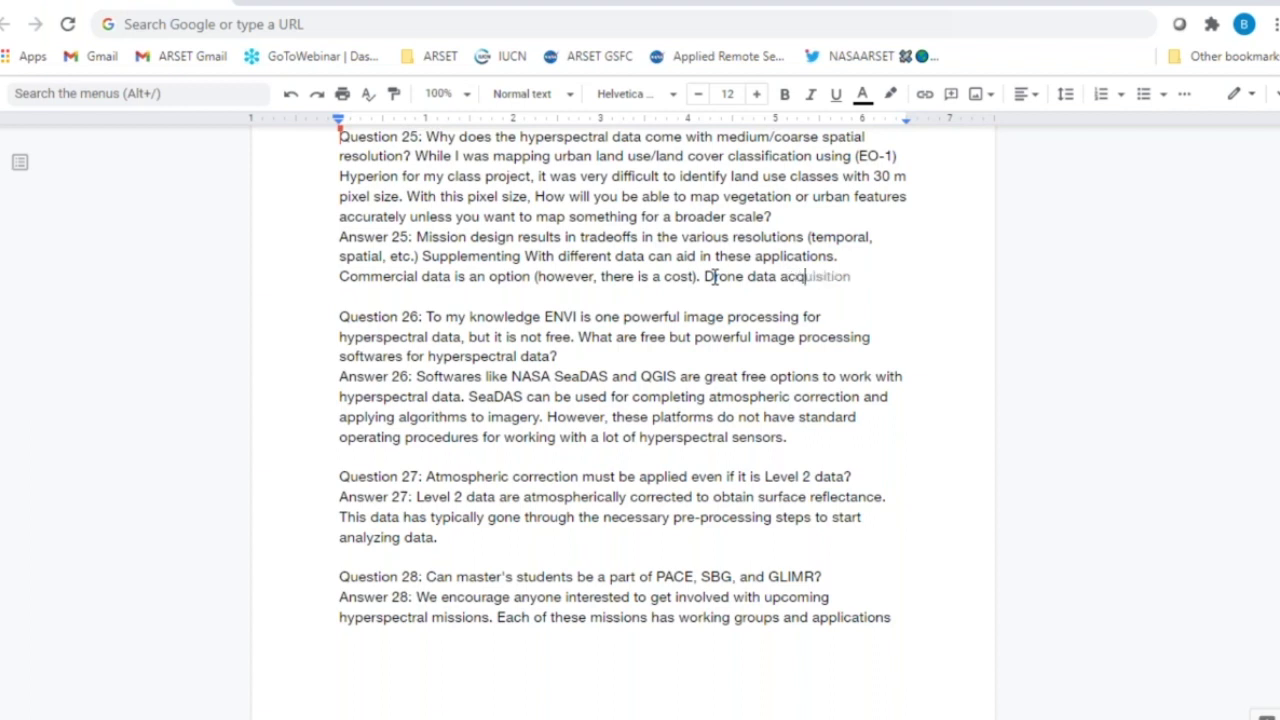
pyautogui.write('uisition is a n option')
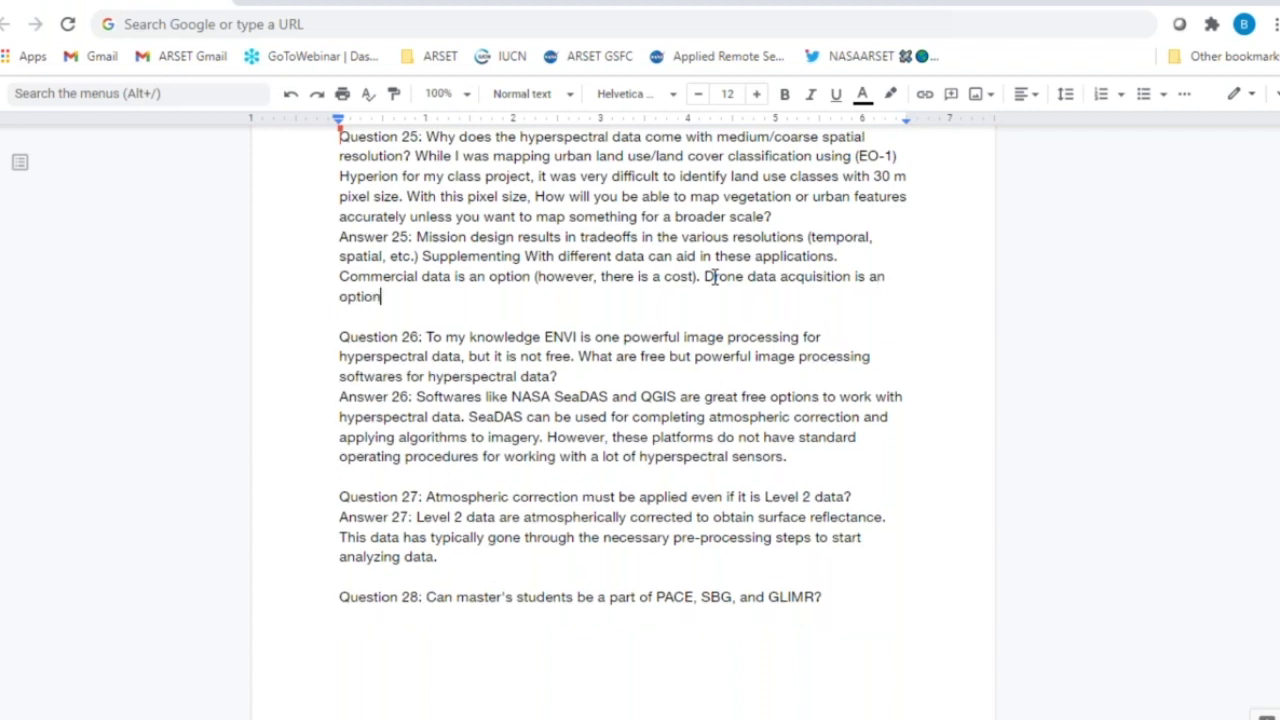
pyautogui.write('.')
pyautogui.write('\\\\')
pyautogui.press('BackSpace')
pyautogui.press('BackSpace')
# - Insert "We will show QGIS in Part 2 of this series." before the SeaDAS sentence in Answer 26
pyautogui.click(476, 416)
pyautogui.write('We will sh')
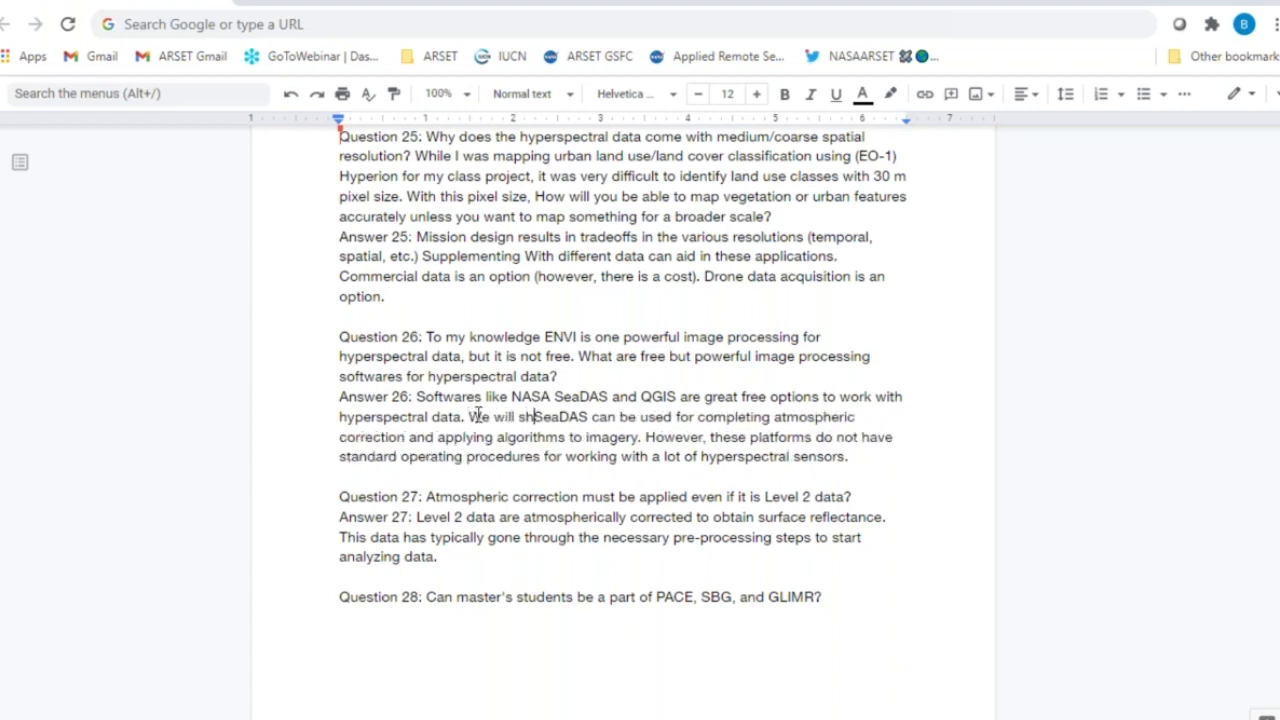
pyautogui.write('ow QG')
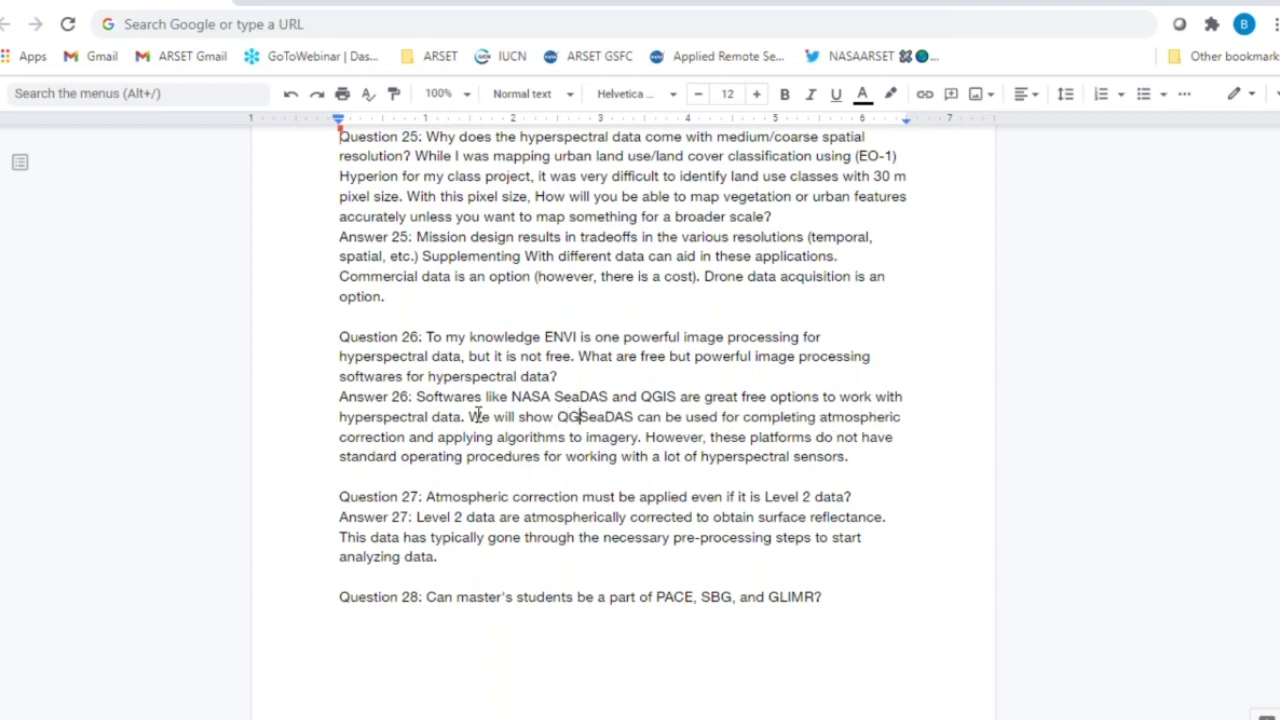
pyautogui.write('IS in ')
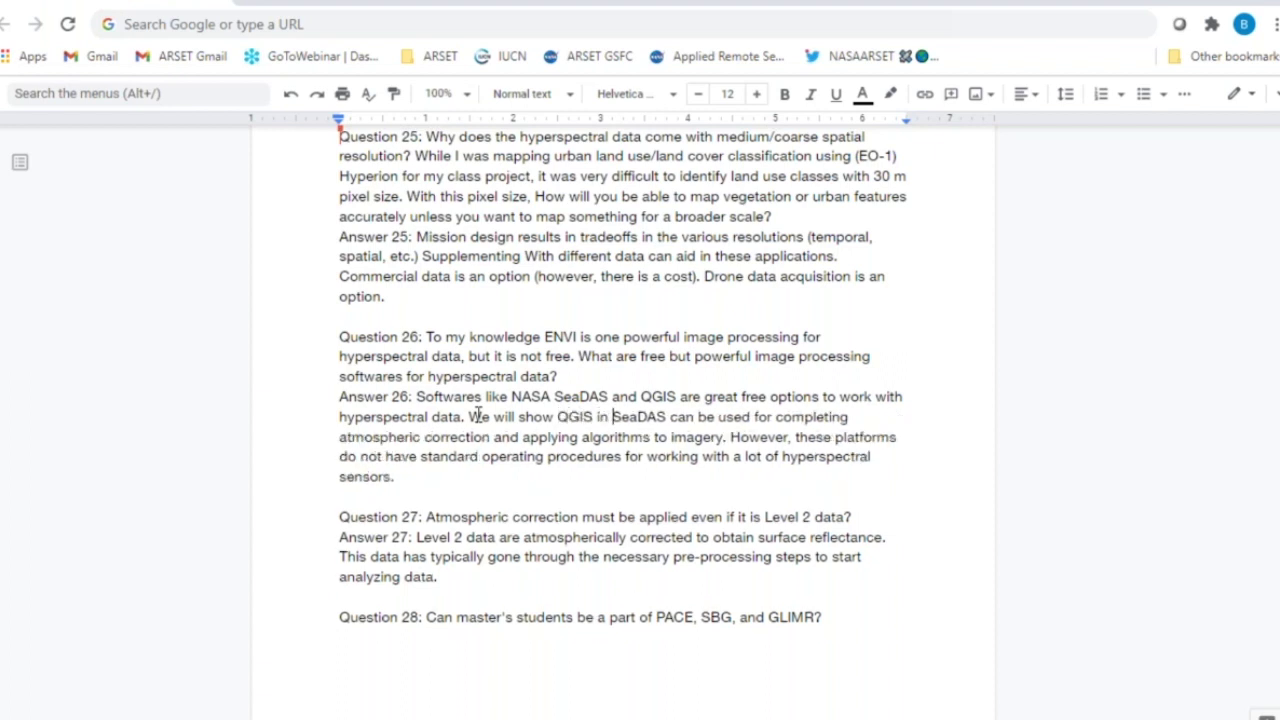
pyautogui.write('Part 2 ')
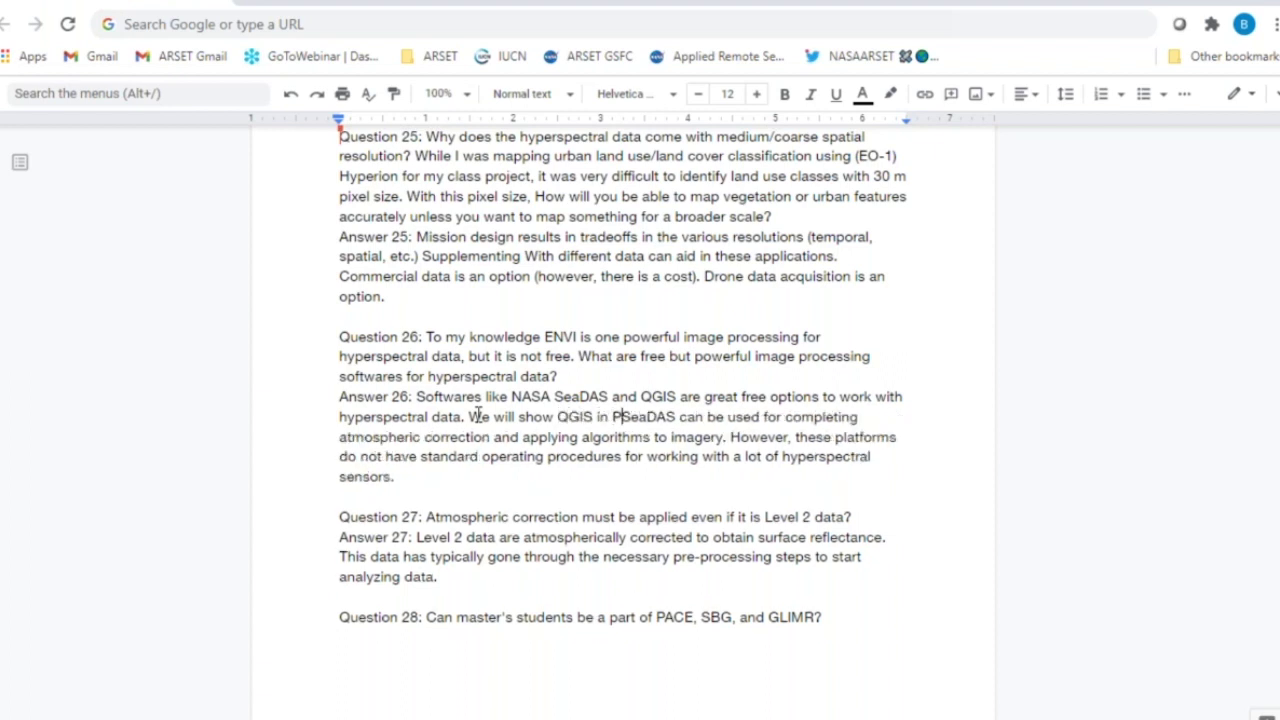
pyautogui.write('of this ')
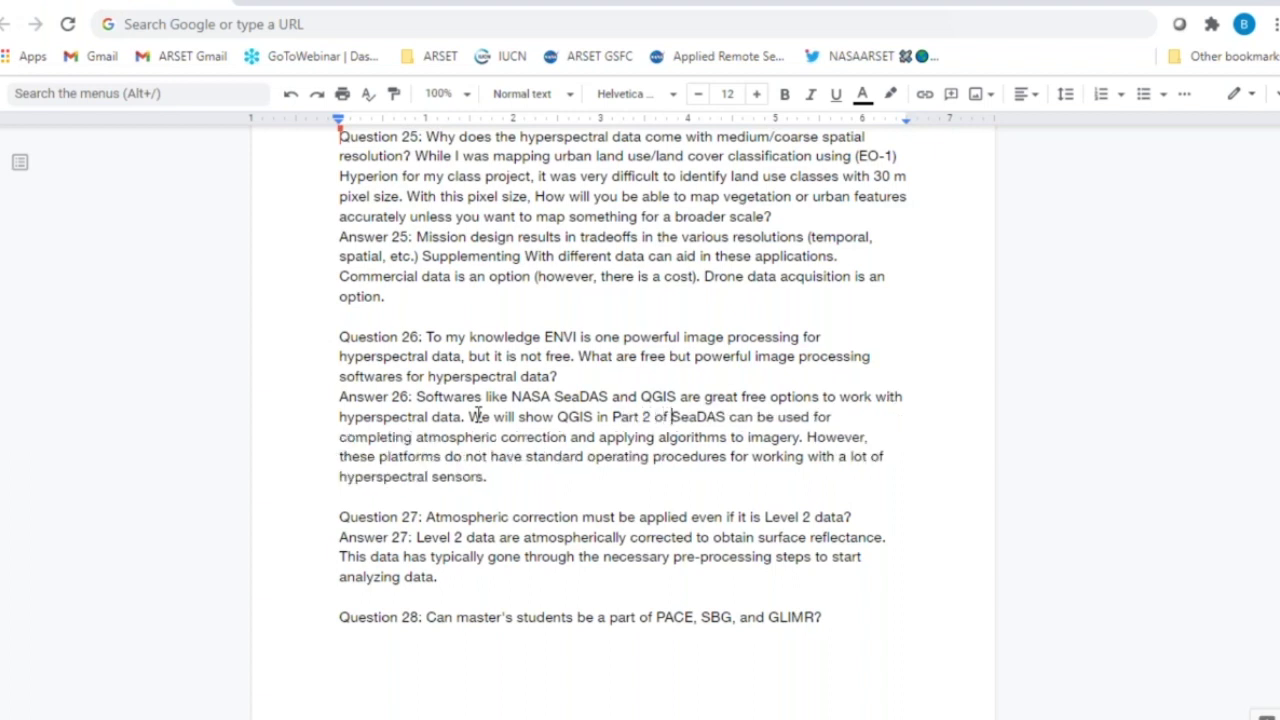
pyautogui.write('series')
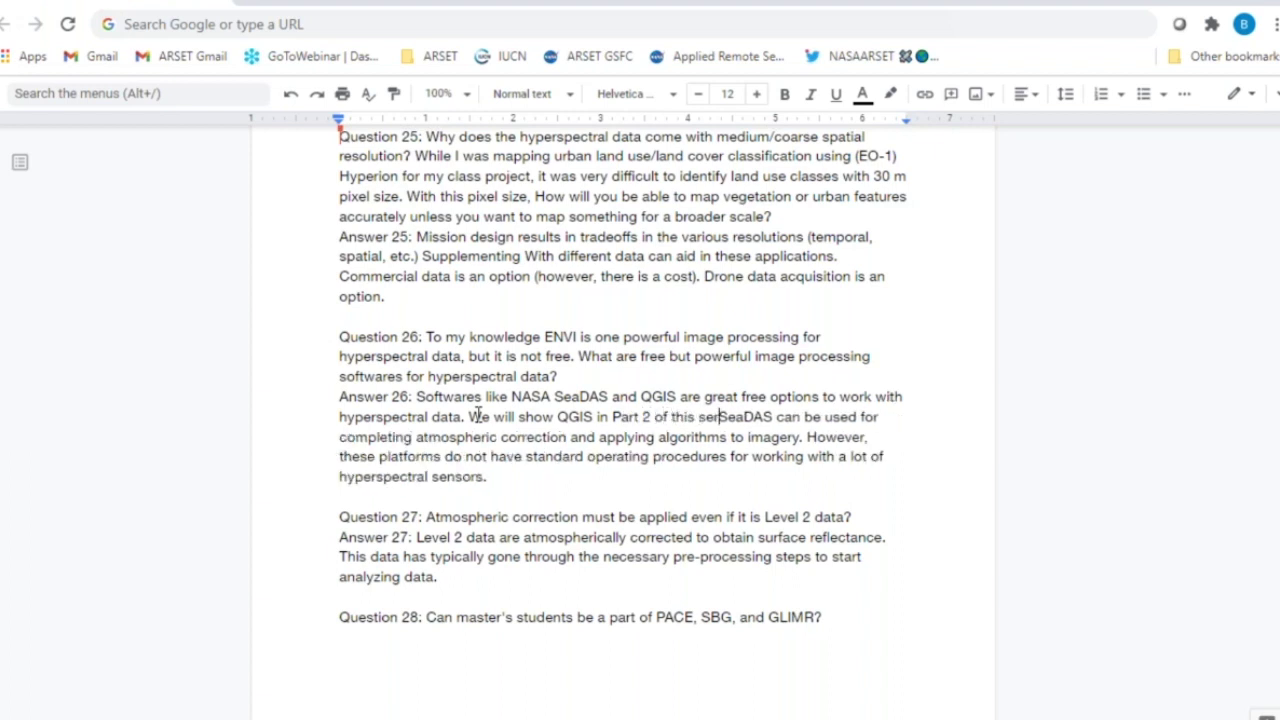
pyautogui.write('.')
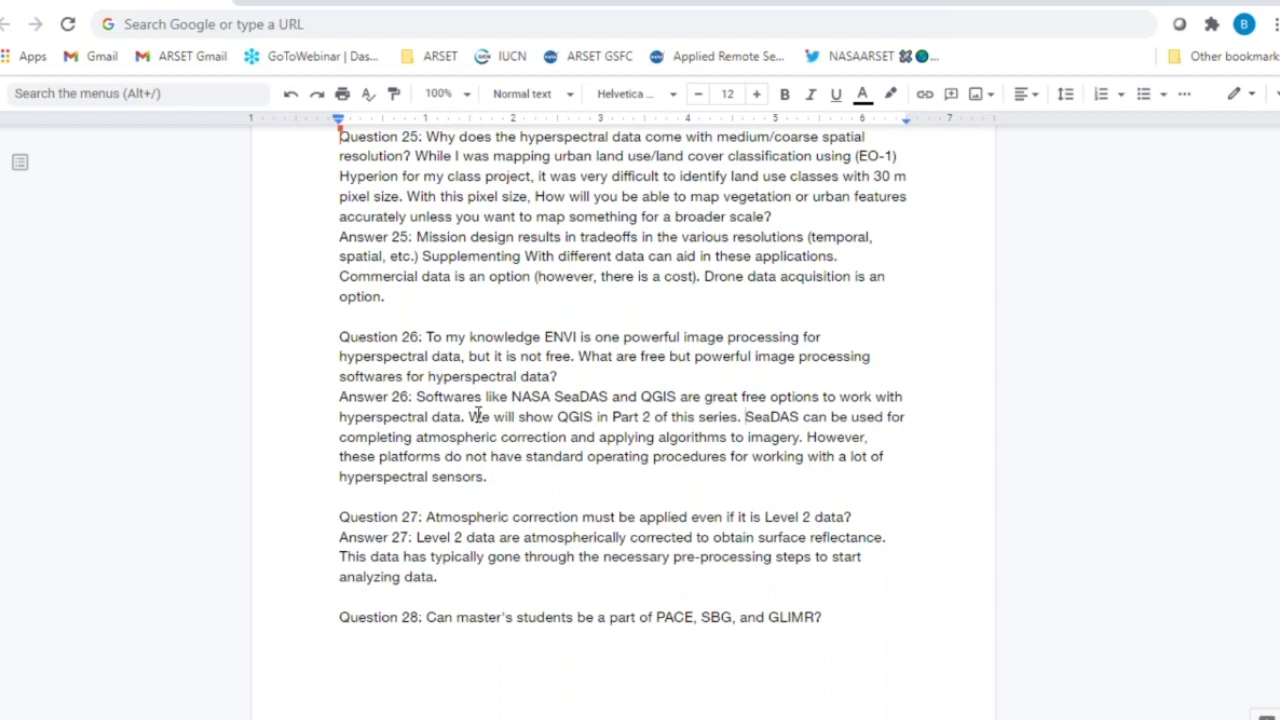
# - Insert "(in Part 3)" after SeaDAS in the Answer 26 sentence about completing atmospheric correction
pyautogui.scroll(1, 478, 414)
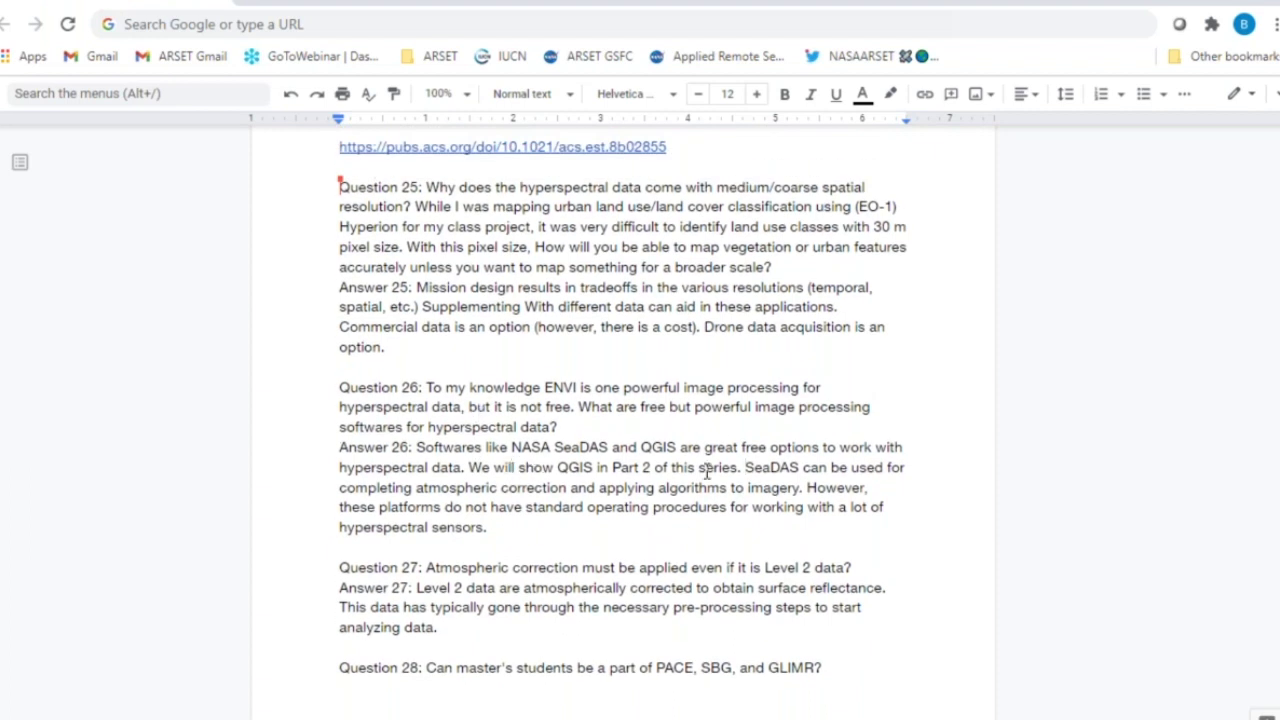
pyautogui.click(804, 467)
pyautogui.write('(Part 3')
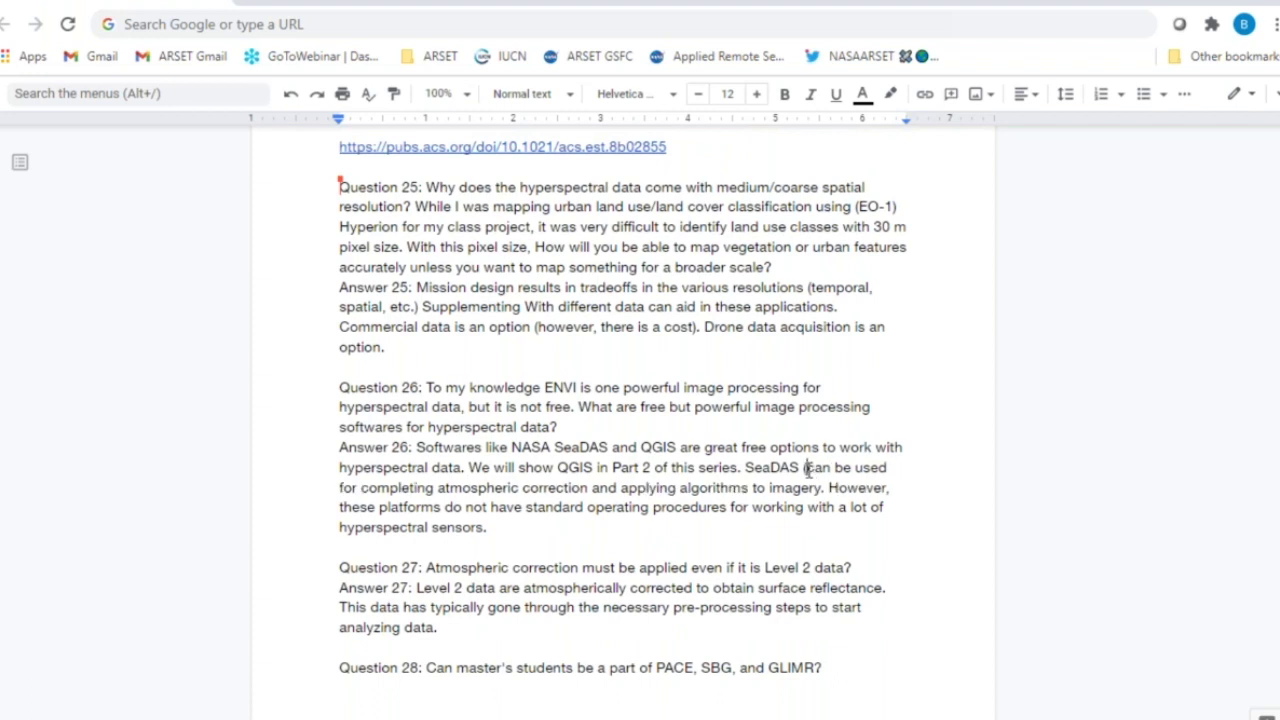
pyautogui.write(')')
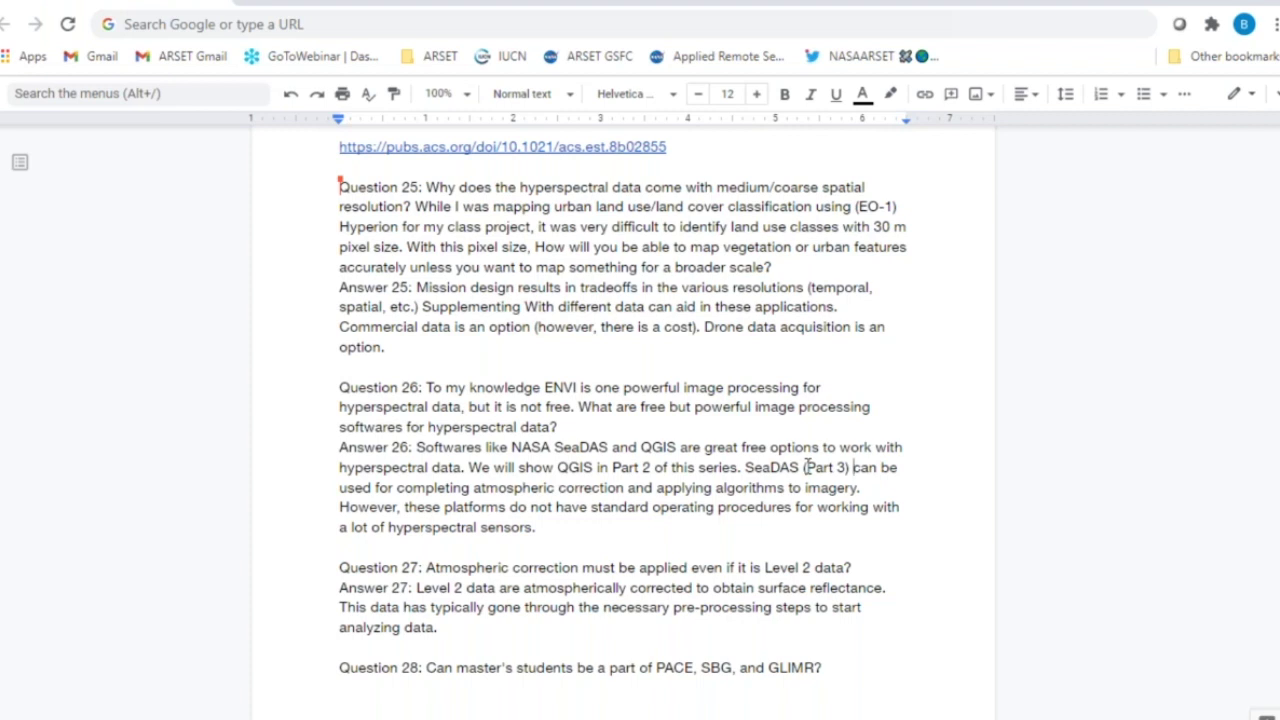
pyautogui.click(808, 467)
pyautogui.write('in')
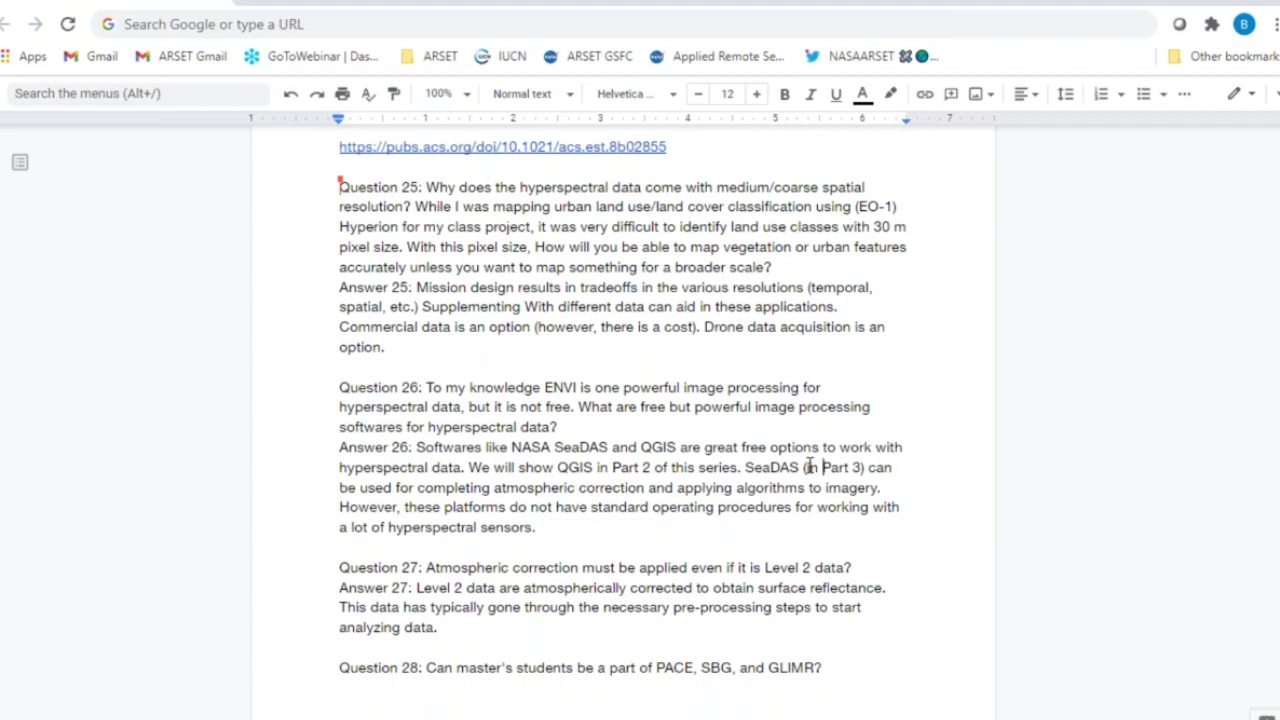
pyautogui.click(766, 522)
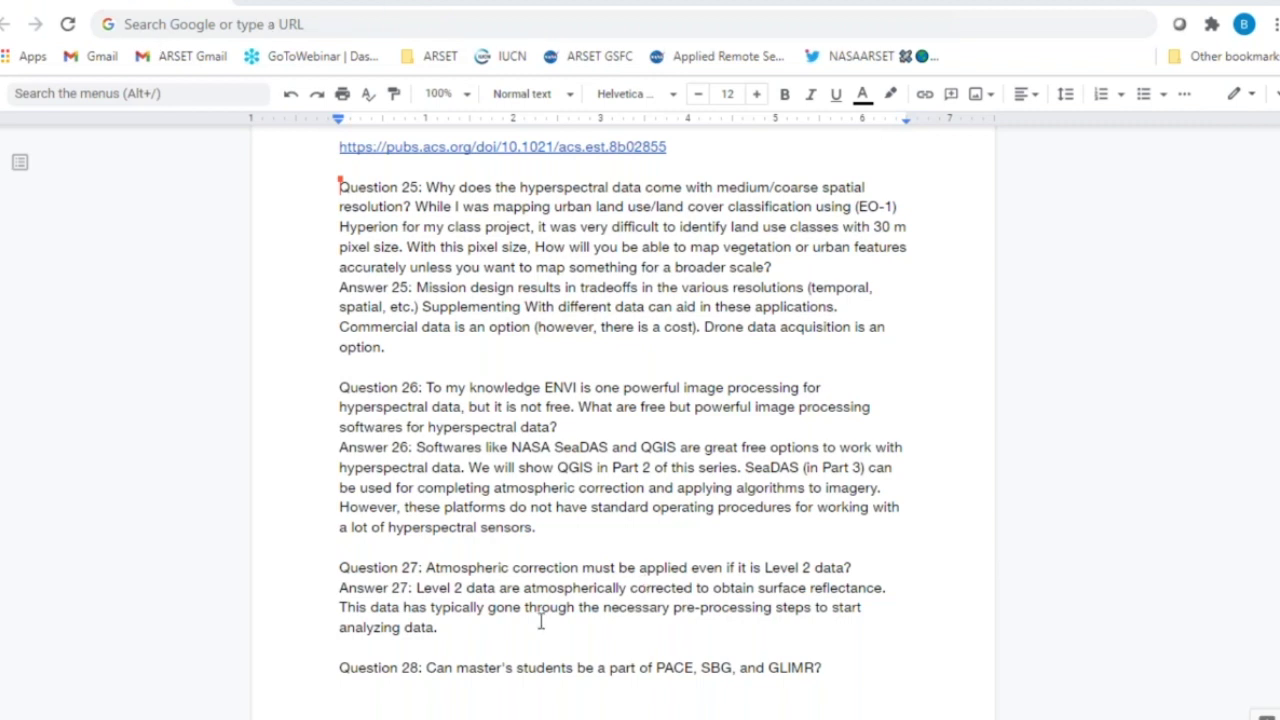
# - Add the sentence "Hyper is typically available only in L1." to the end of Answer 27
pyautogui.doubleClick(503, 627)
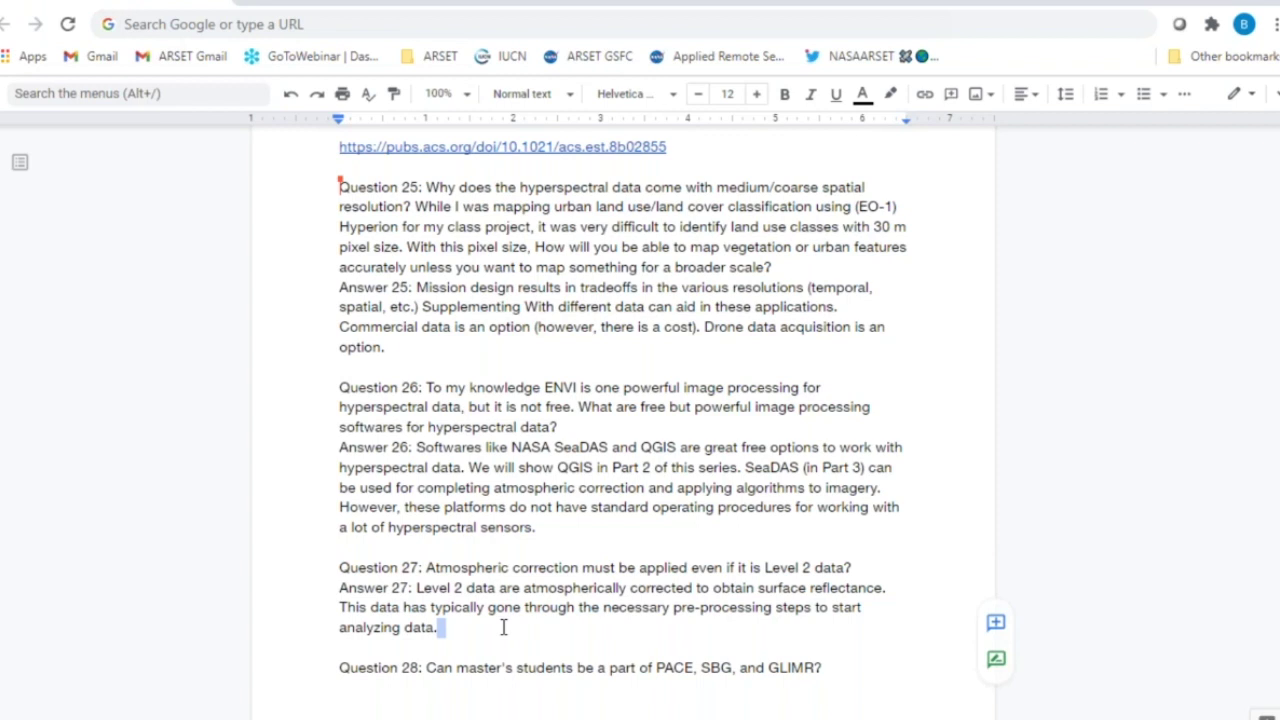
pyautogui.click(503, 627)
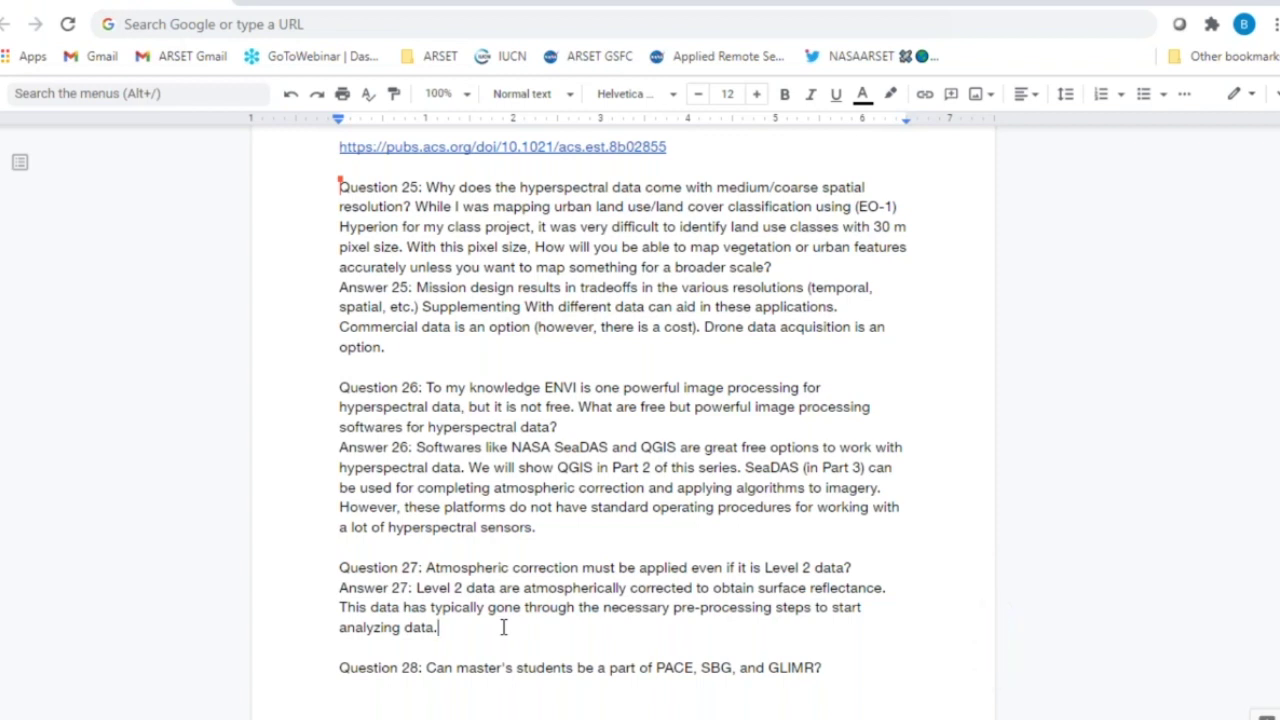
pyautogui.scroll(-1, 503, 627)
pyautogui.scroll(-2, 503, 627)
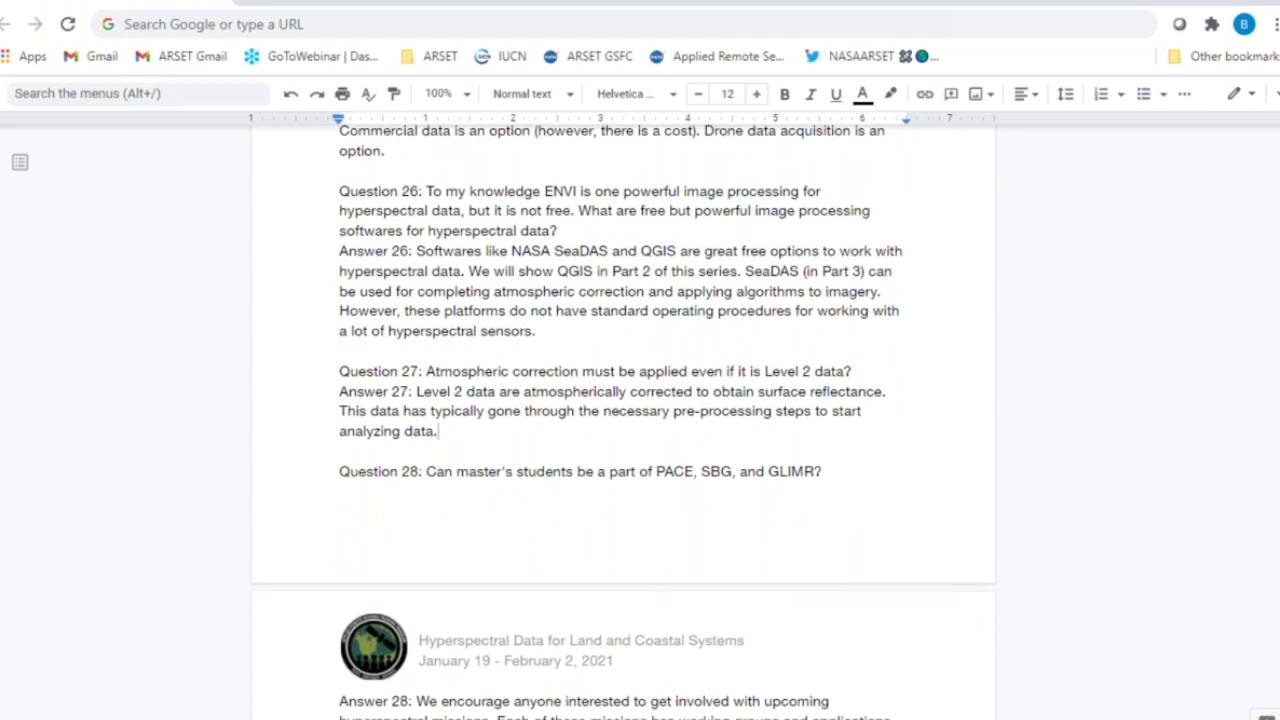
pyautogui.scroll(-1, 503, 627)
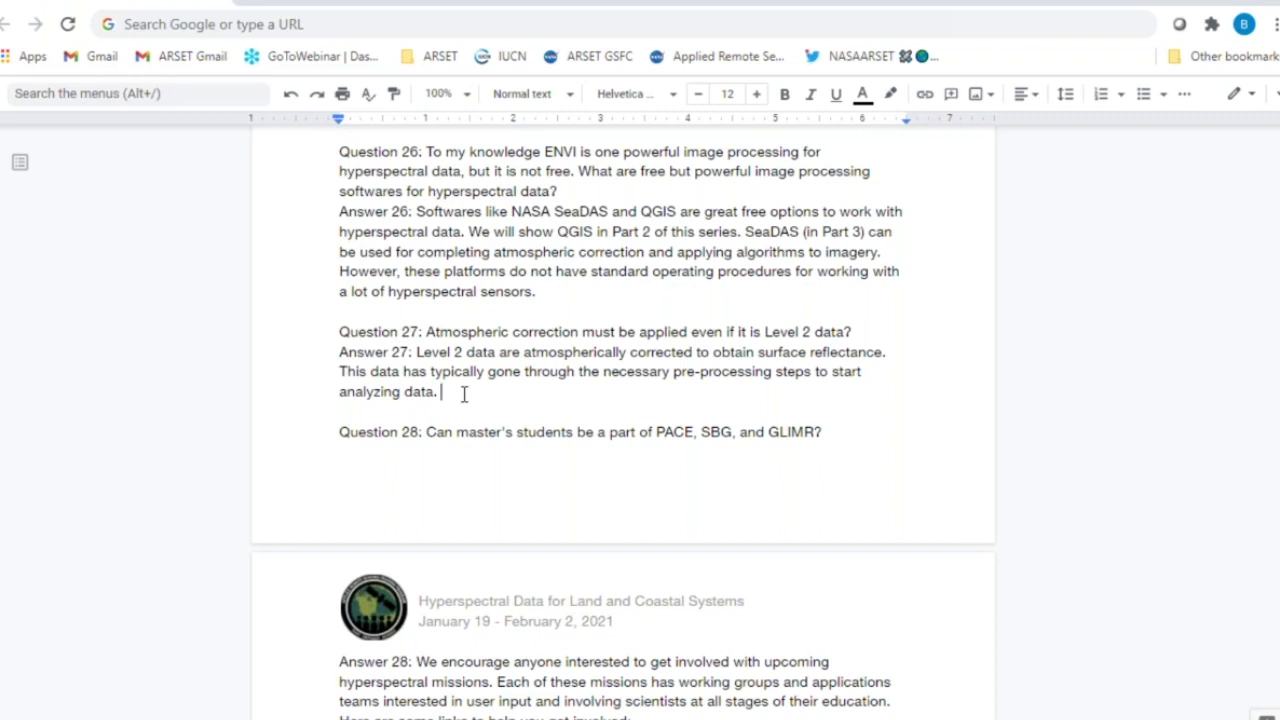
pyautogui.write('Hyper is typically ')
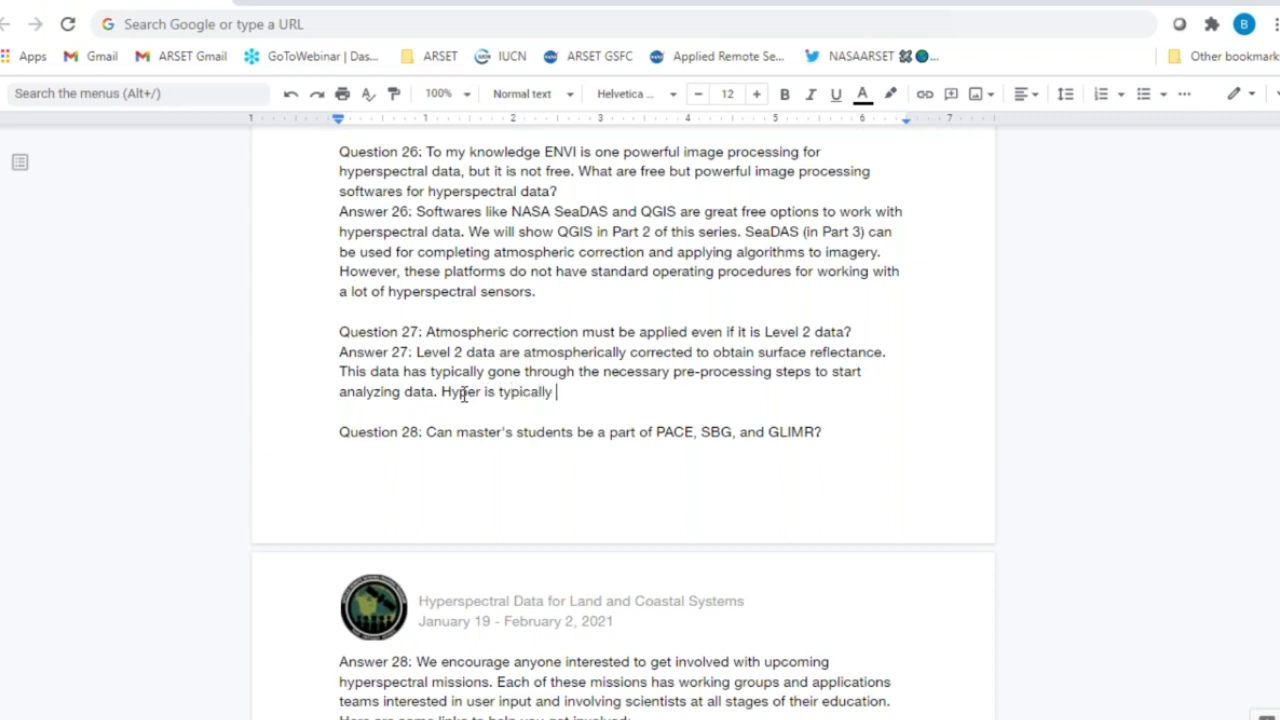
pyautogui.write('available only ')
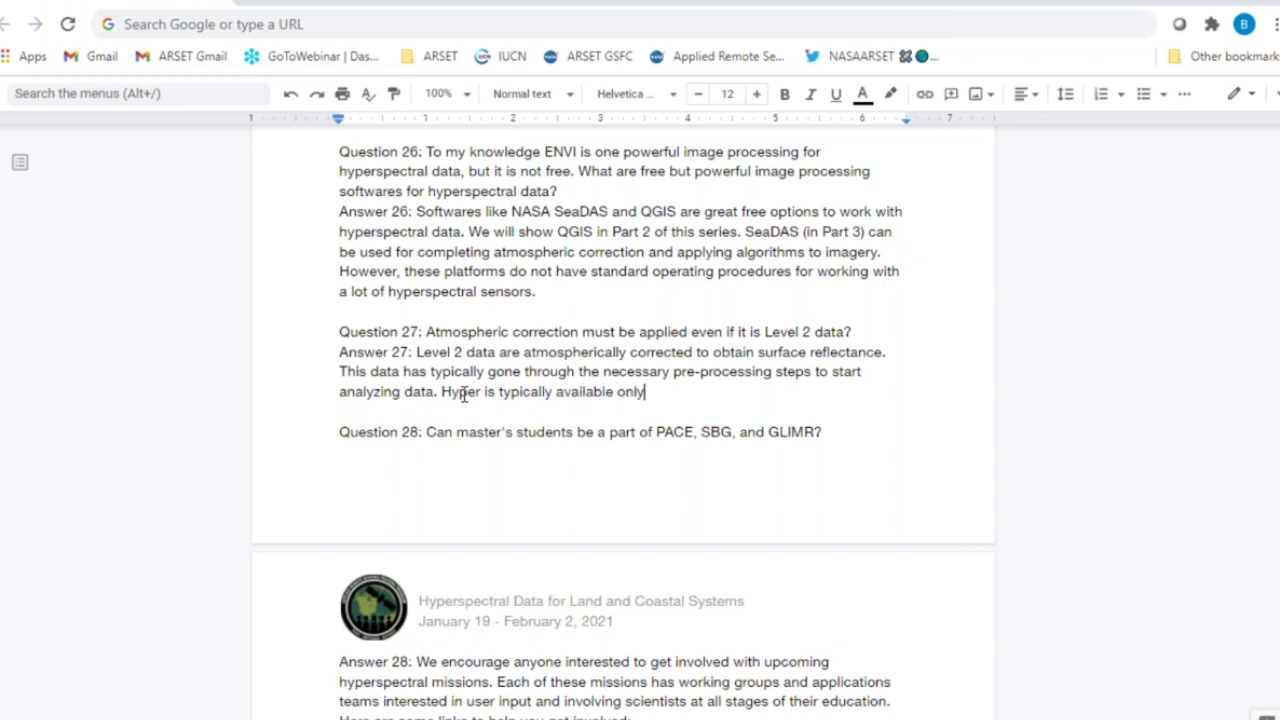
pyautogui.write('in L1.')
# - Remove the word "only" from the L1 availability sentence at the end of Answer 27
pyautogui.click(645, 392)
pyautogui.press('BackSpace')
pyautogui.press('BackSpace')
pyautogui.press('BackSpace')
pyautogui.press('BackSpace')
pyautogui.press('BackSpace')
pyautogui.click(765, 434)
# - Highlight Answer 28 from "Each of these missions has working groups" through the PACE and SBG links, then clear the selection
pyautogui.scroll(-3, 779, 562)
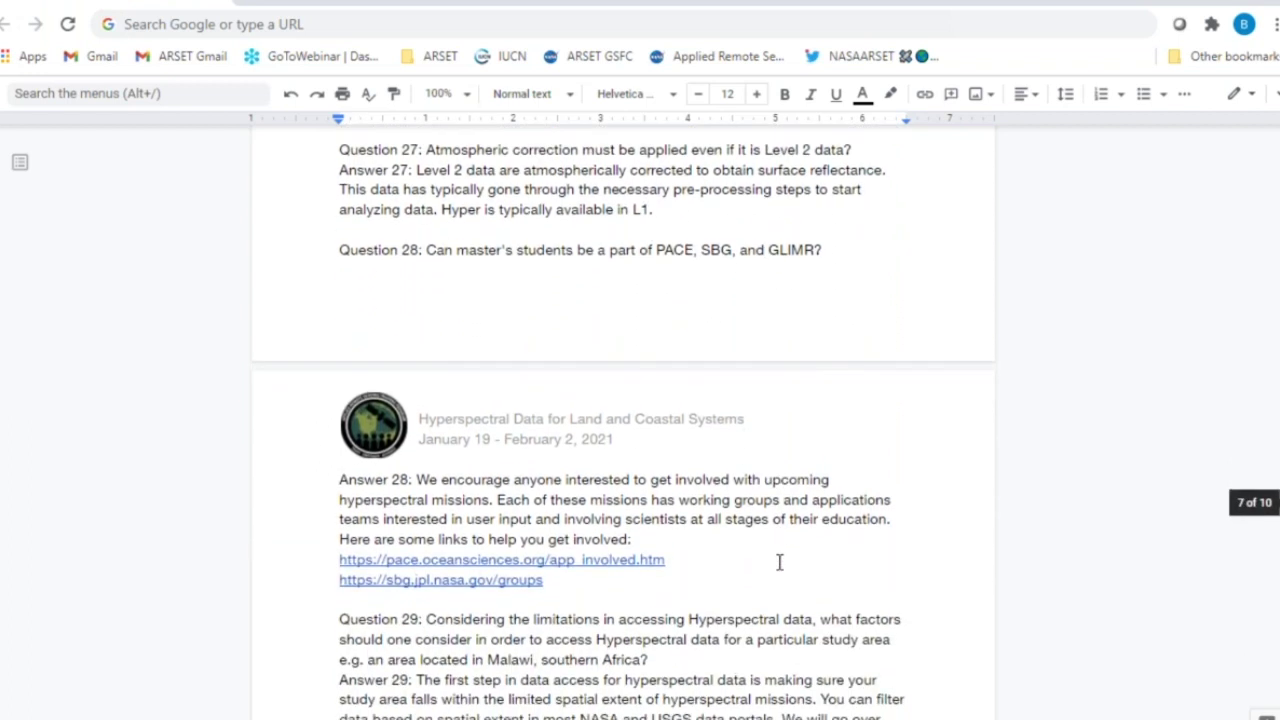
pyautogui.scroll(-1, 779, 562)
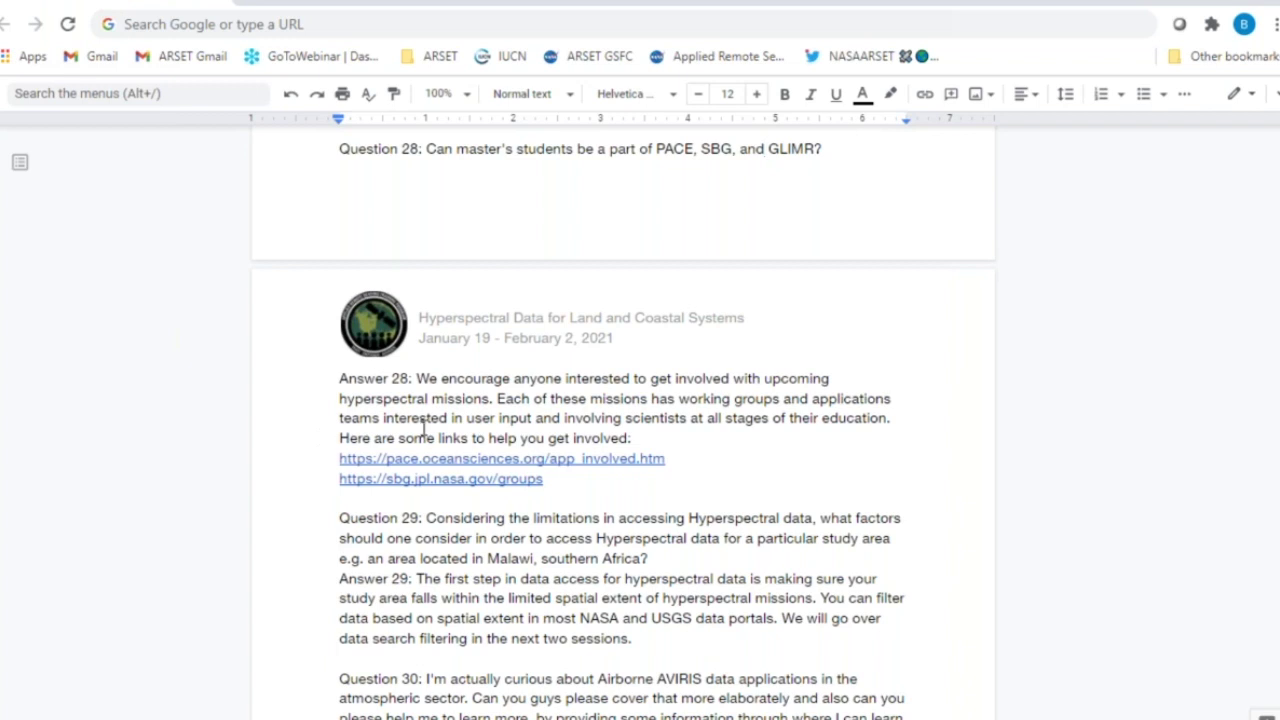
pyautogui.moveTo(497, 398); pyautogui.dragTo(592, 490)
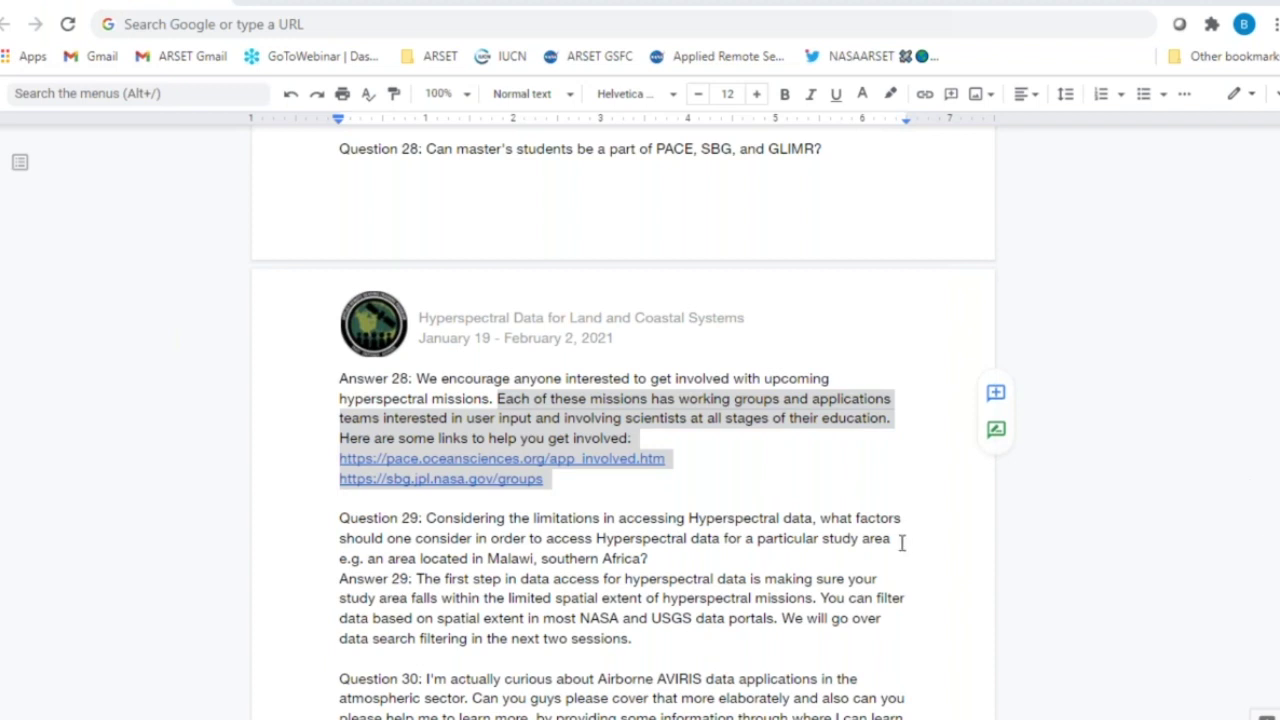
pyautogui.click(630, 559)
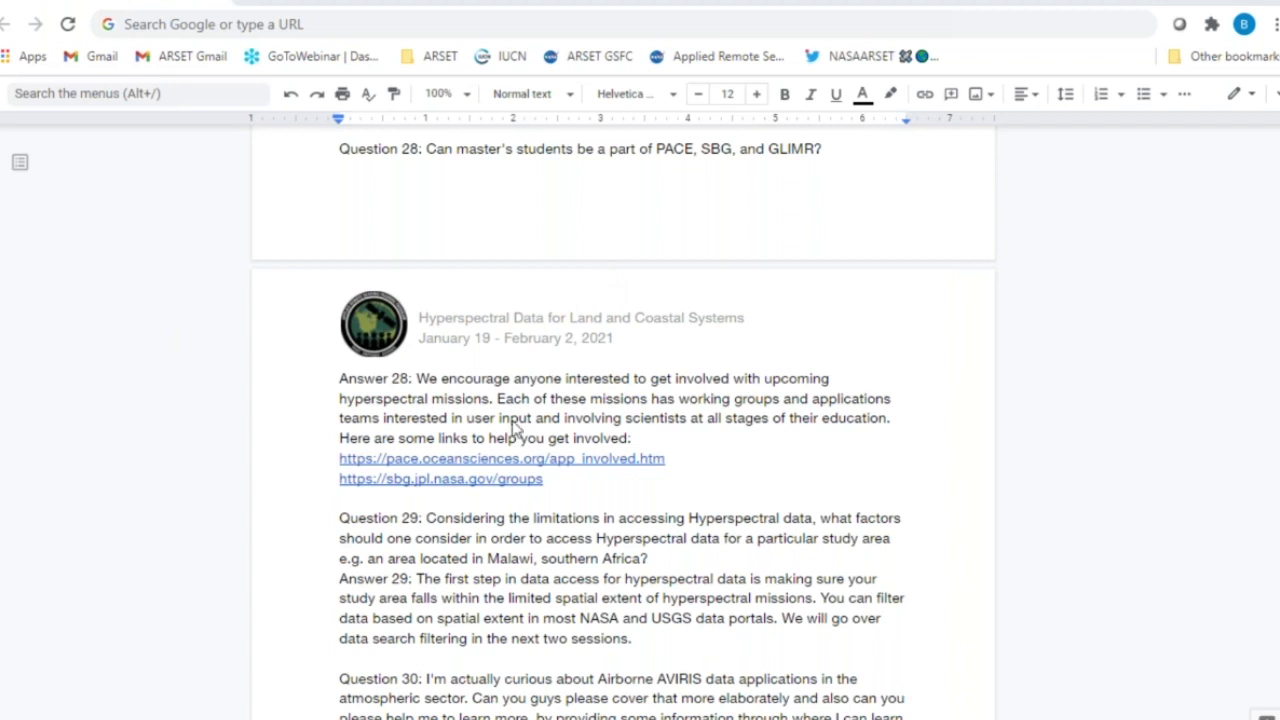
# - Add the sentence "We will demo this in Earth Explorer next week." to the end of Answer 29
pyautogui.click(352, 668)
pyautogui.click(650, 640)
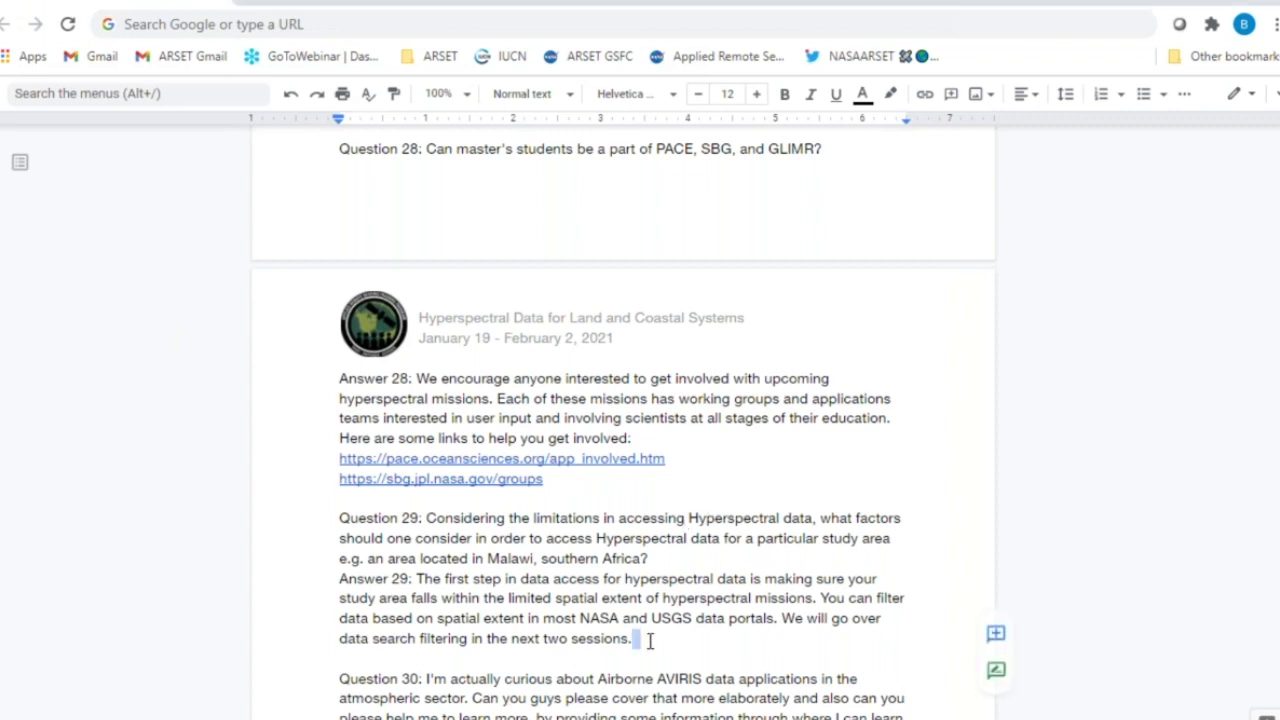
pyautogui.scroll(-5, 650, 640)
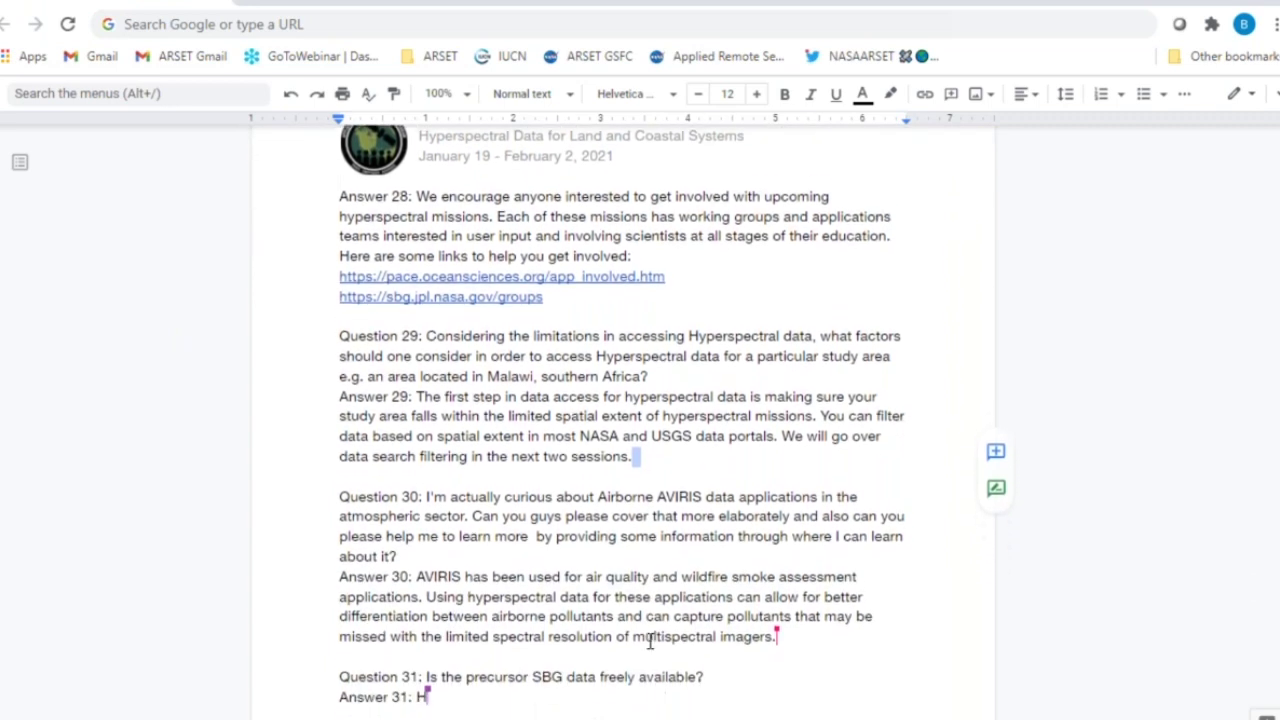
pyautogui.scroll(-1, 650, 640)
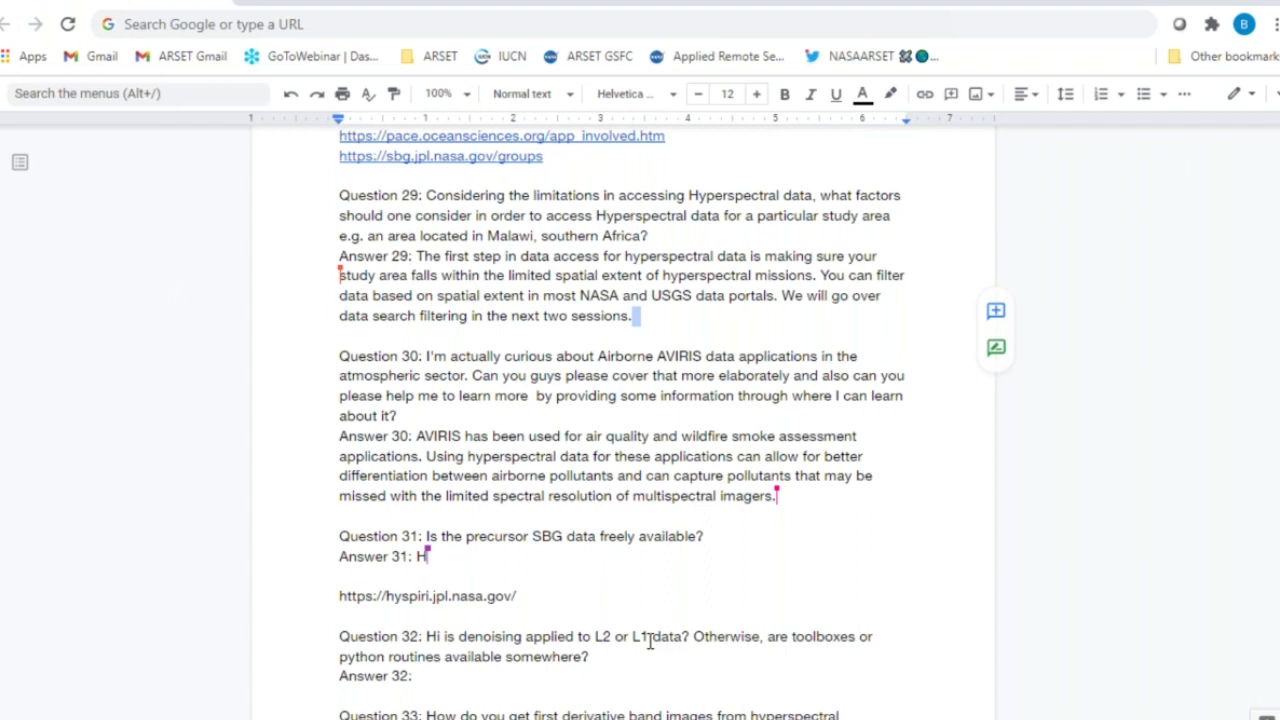
pyautogui.click(645, 316)
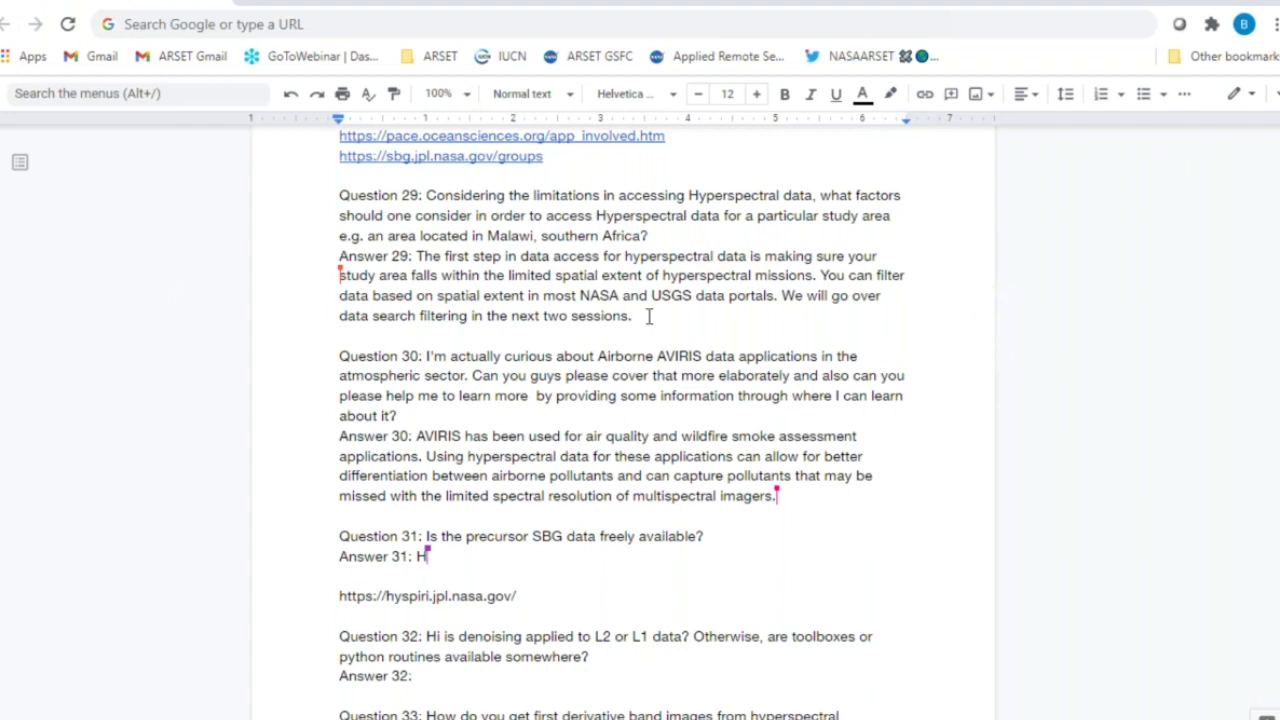
pyautogui.write('We will demo thi')
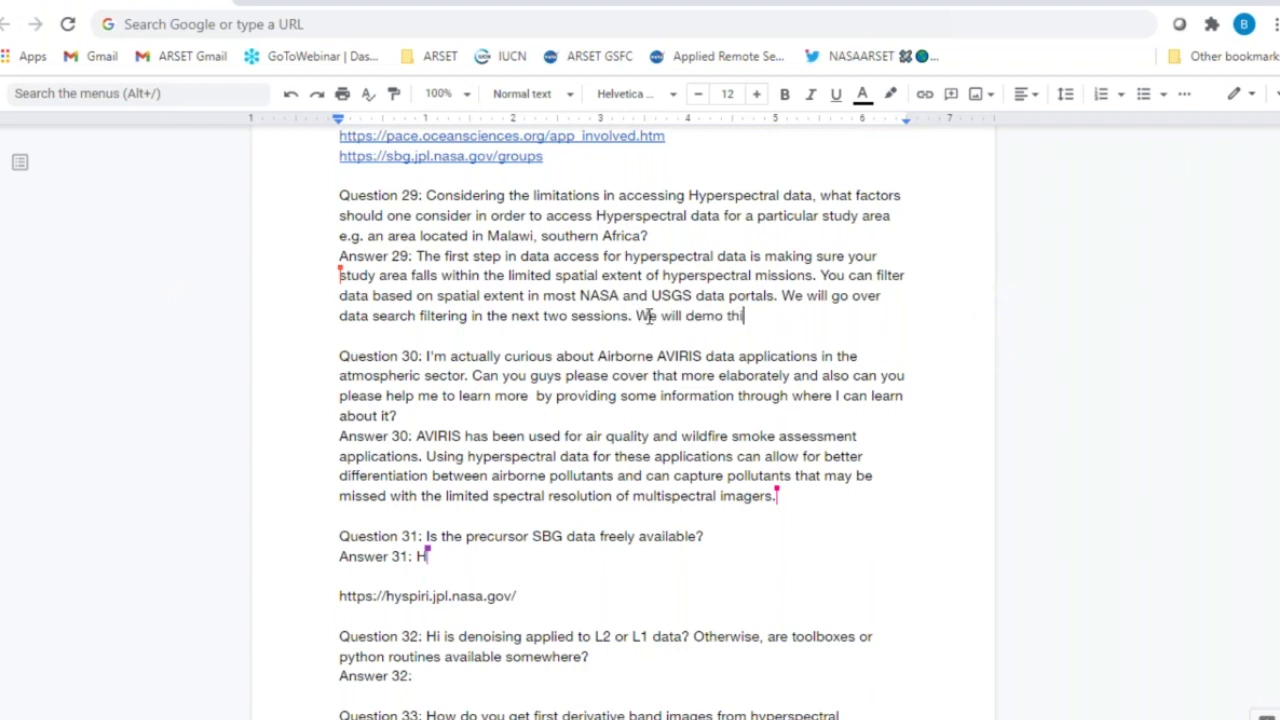
pyautogui.write('s in Earth Explorer')
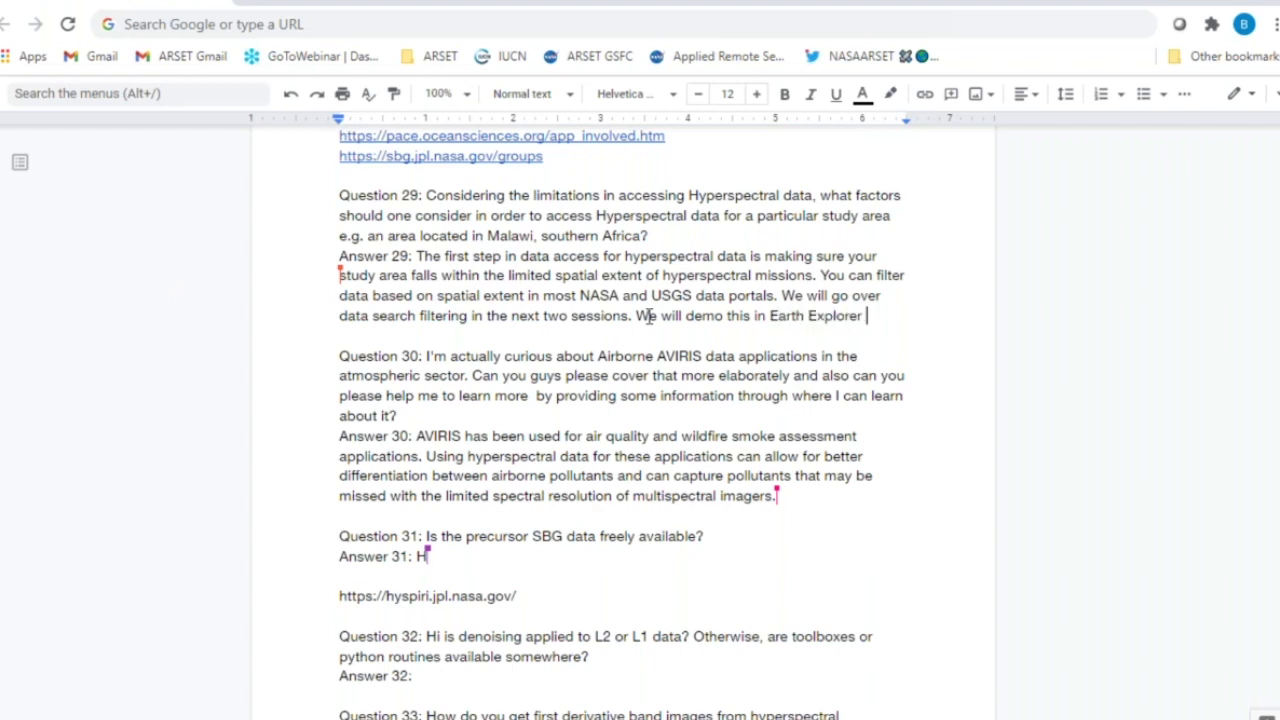
pyautogui.write(' next week.')
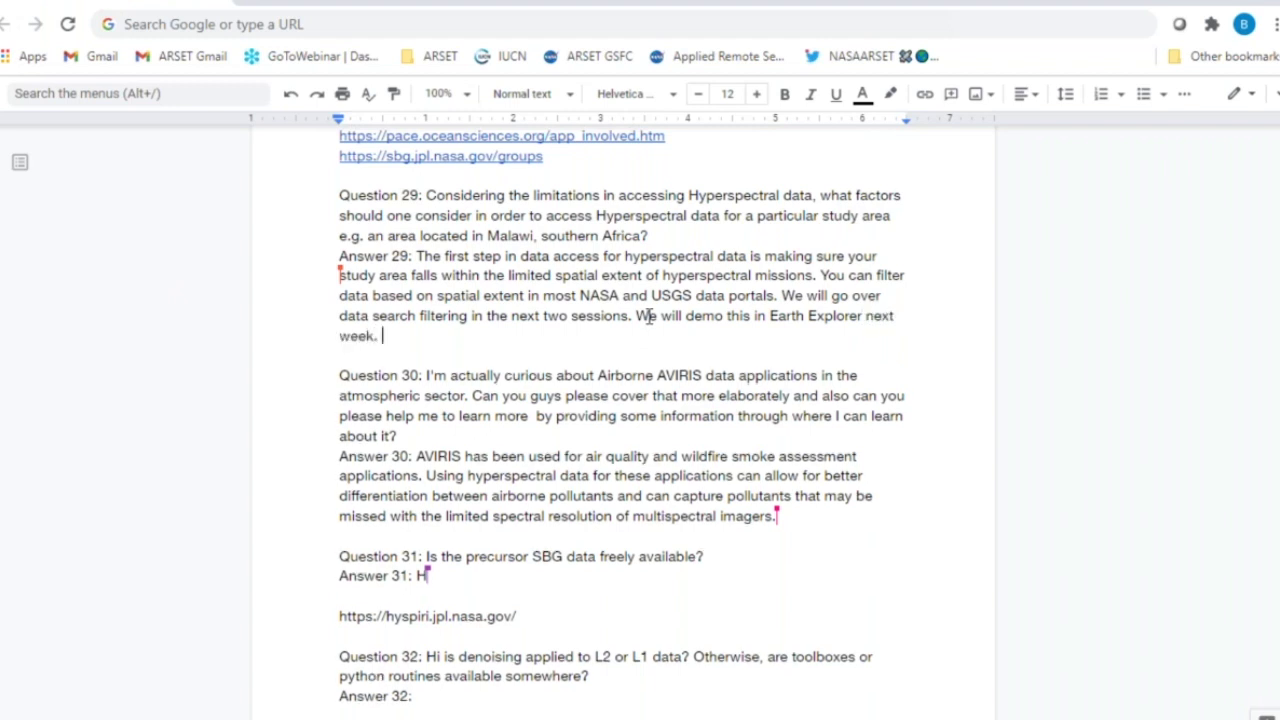
# - Replace "next week" in the Earth Explorer sentence of Answer 29 with "in Part 2", capitalizing "Part"
pyautogui.press('BackSpace')
pyautogui.press('BackSpace')
pyautogui.press('BackSpace')
pyautogui.press('BackSpace')
pyautogui.press('BackSpace')
pyautogui.press('BackSpace')
pyautogui.press('BackSpace')
pyautogui.press('BackSpace')
pyautogui.press('BackSpace')
pyautogui.press('BackSpace')
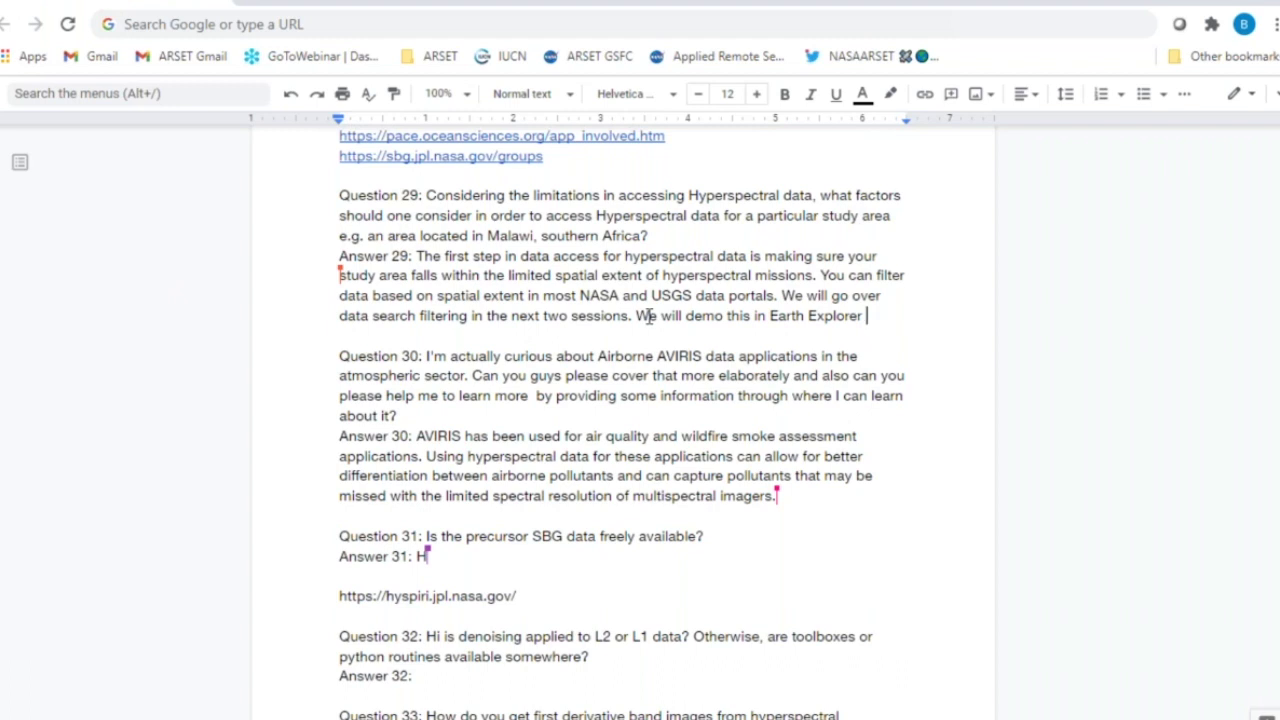
pyautogui.write('in part 2')
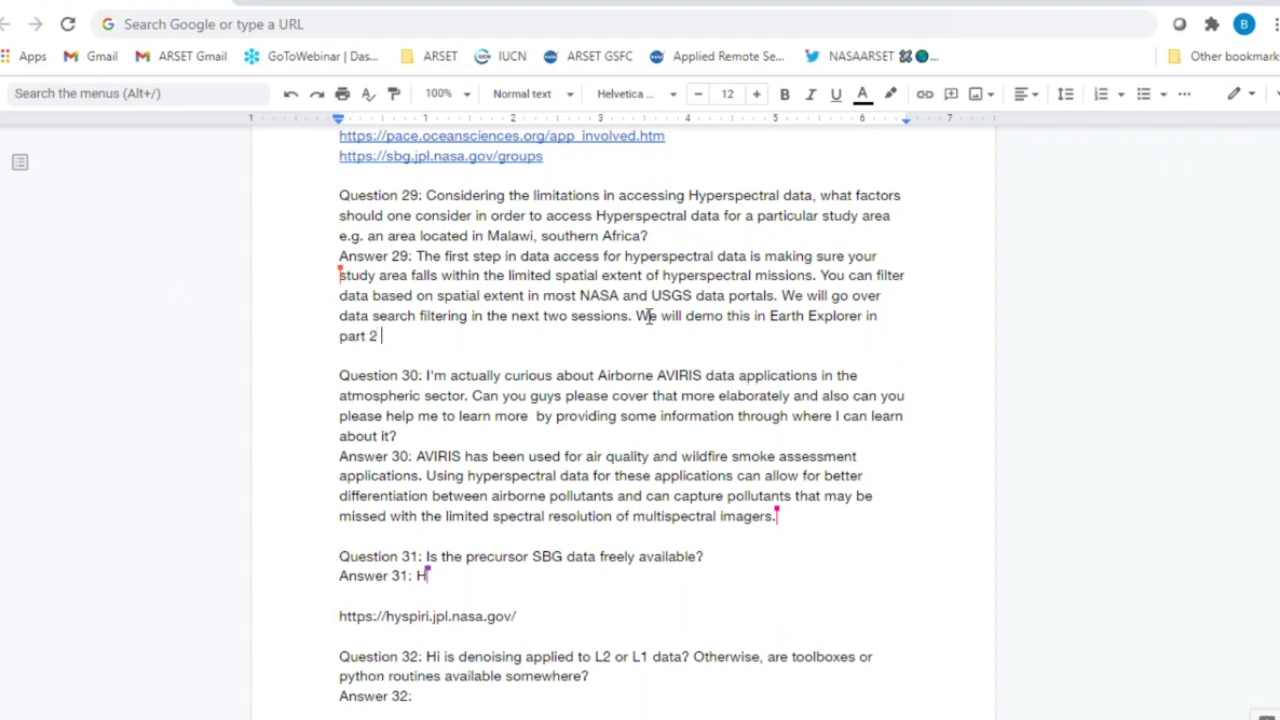
pyautogui.write('.')
pyautogui.click(348, 337)
pyautogui.press('BackSpace')
pyautogui.write('P')
pyautogui.click(389, 336)
# - Add "ARSET's Health and Air Quality trainings and an upcoming Wildfires training may touch upon this." on a new line below Answer 30
pyautogui.click(800, 516)
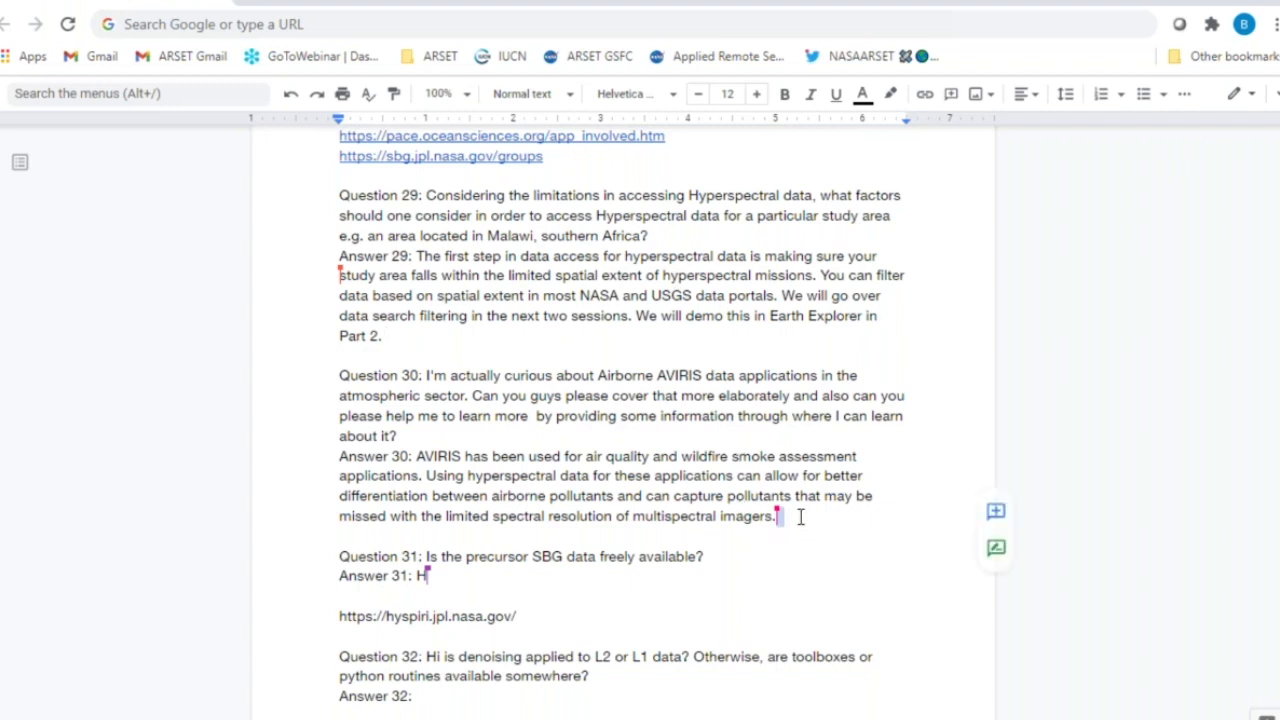
pyautogui.press('Down')
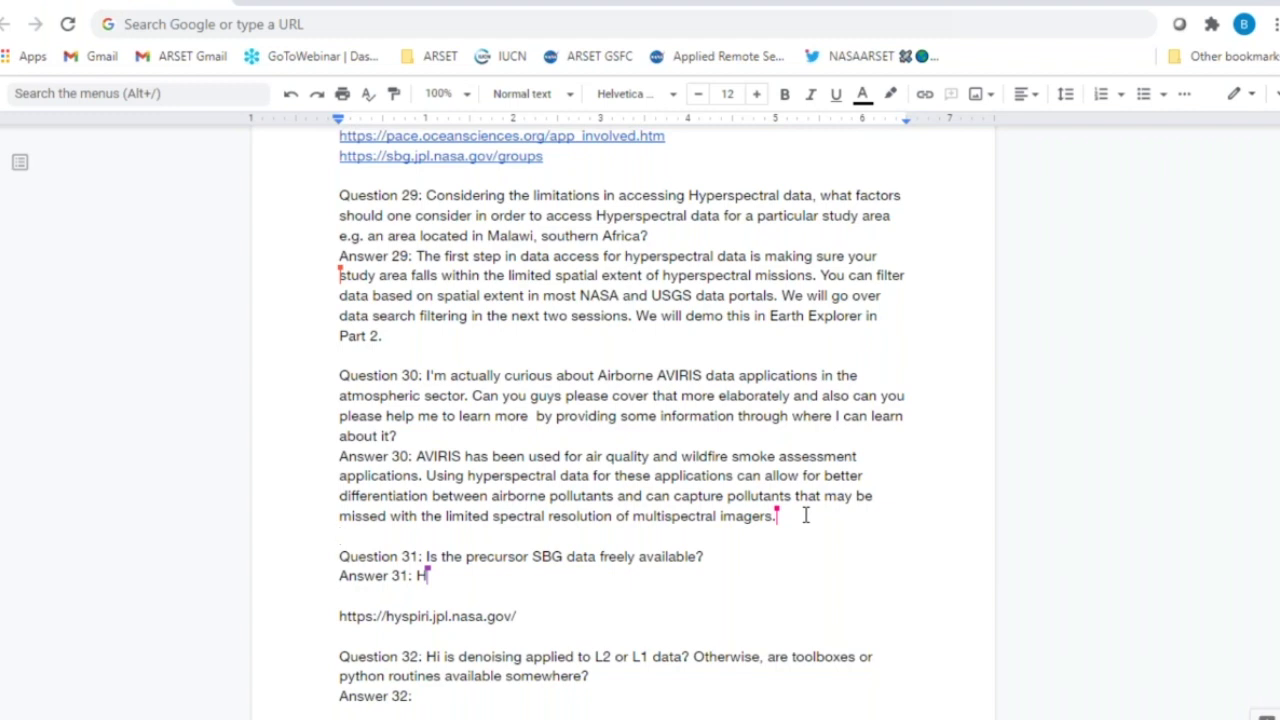
pyautogui.press('Return')
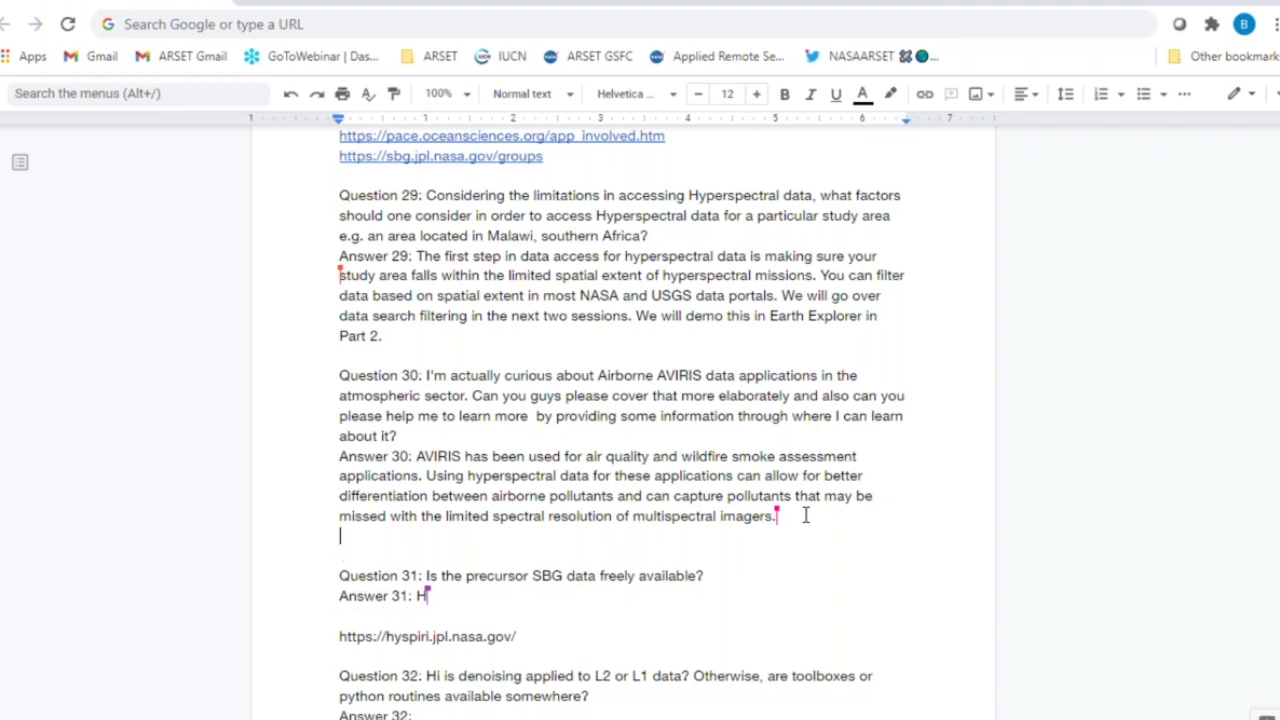
pyautogui.write("ARSET's Health and")
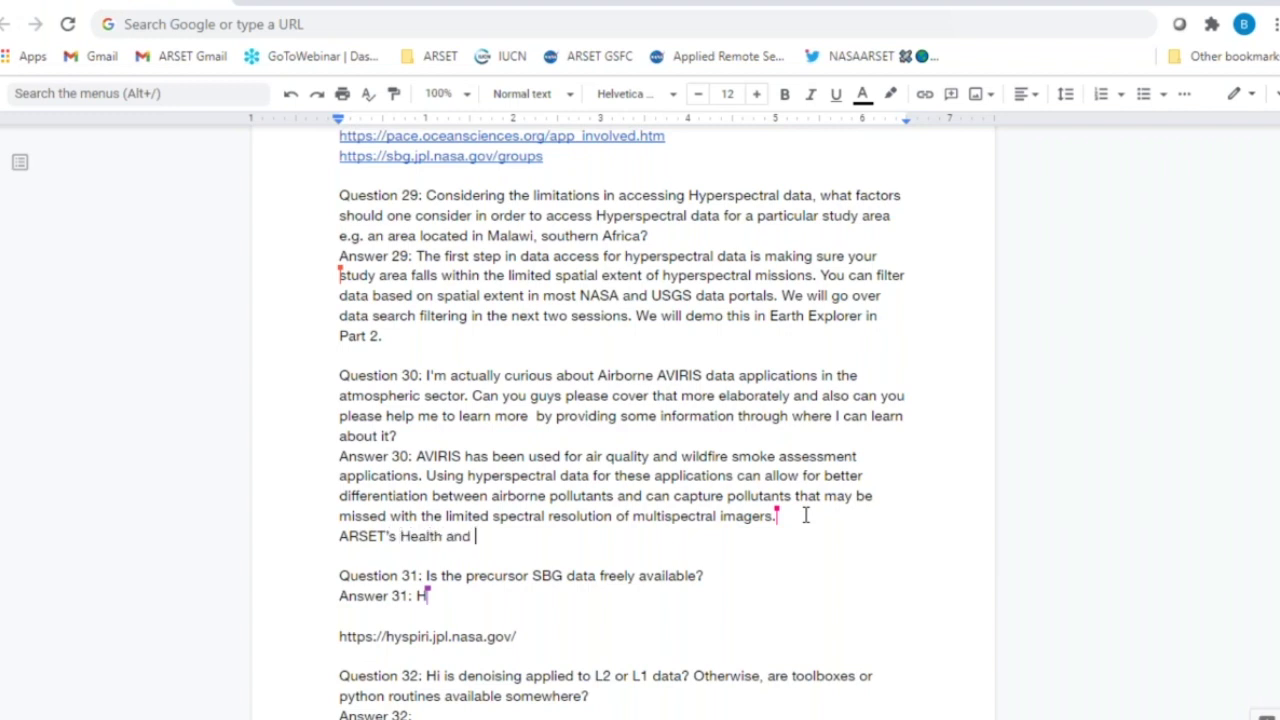
pyautogui.write(' Air Quality trainings')
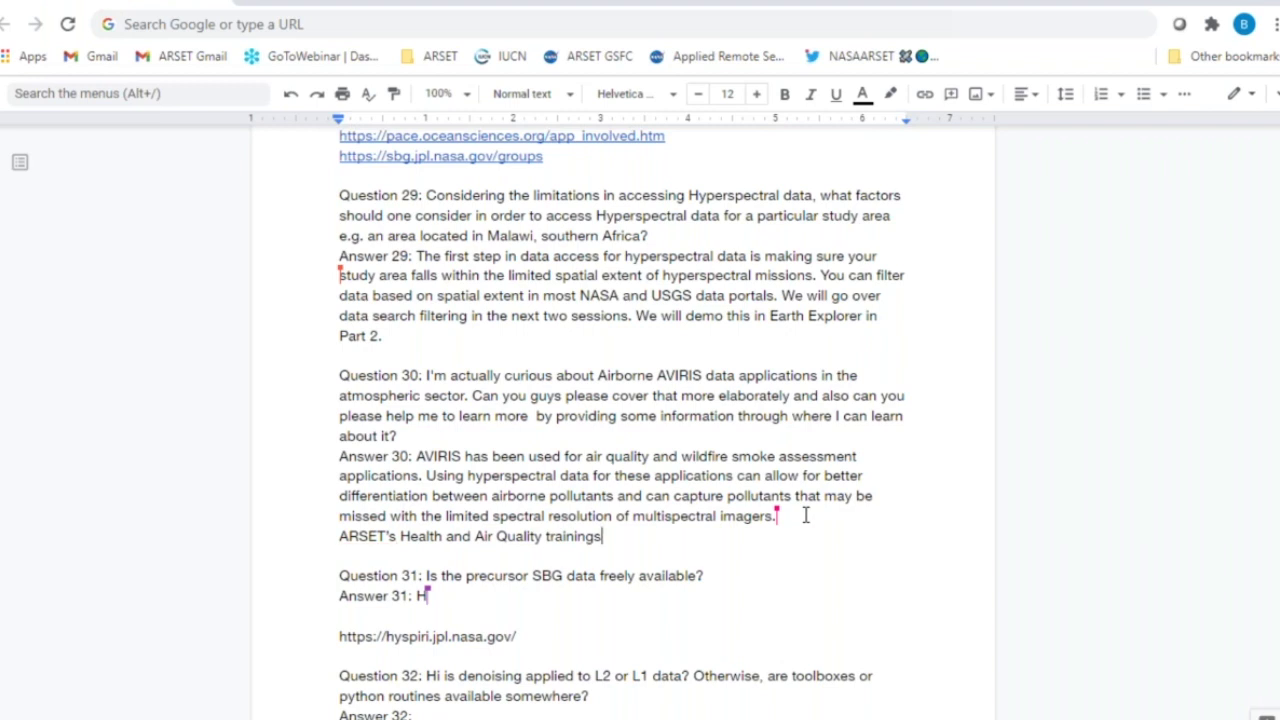
pyautogui.write('and an upcoming ')
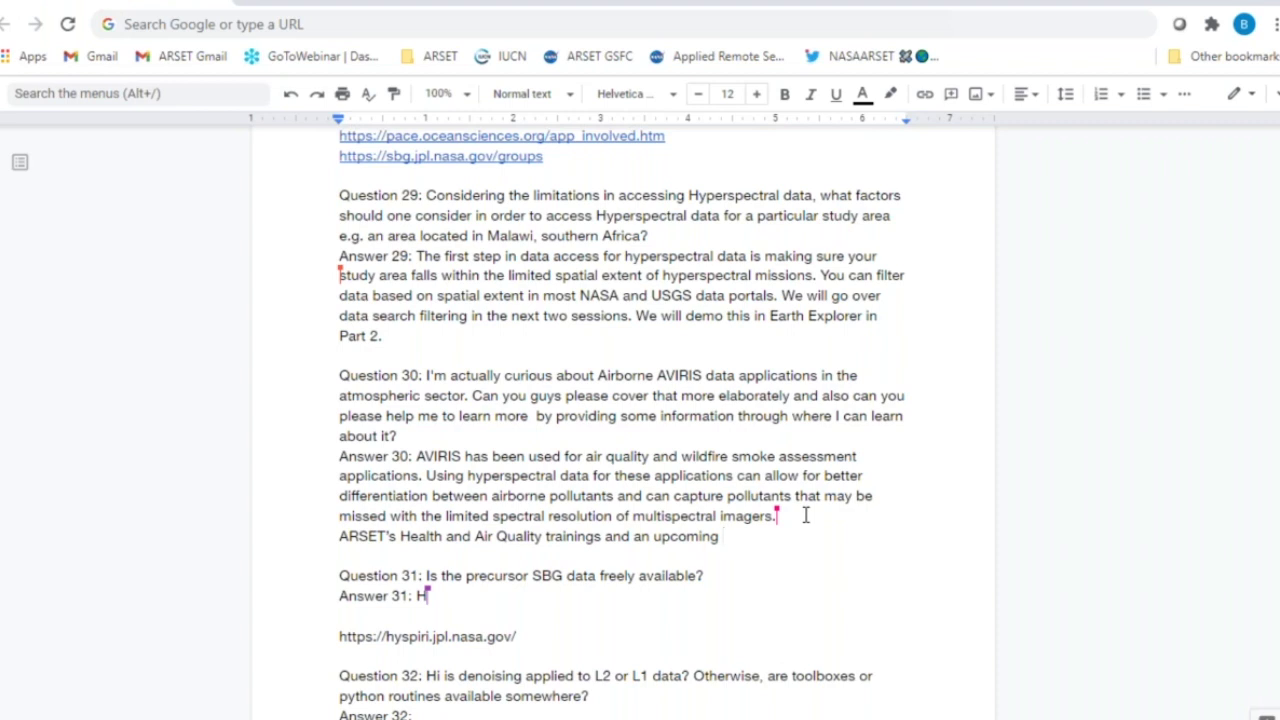
pyautogui.write('Wildfires training')
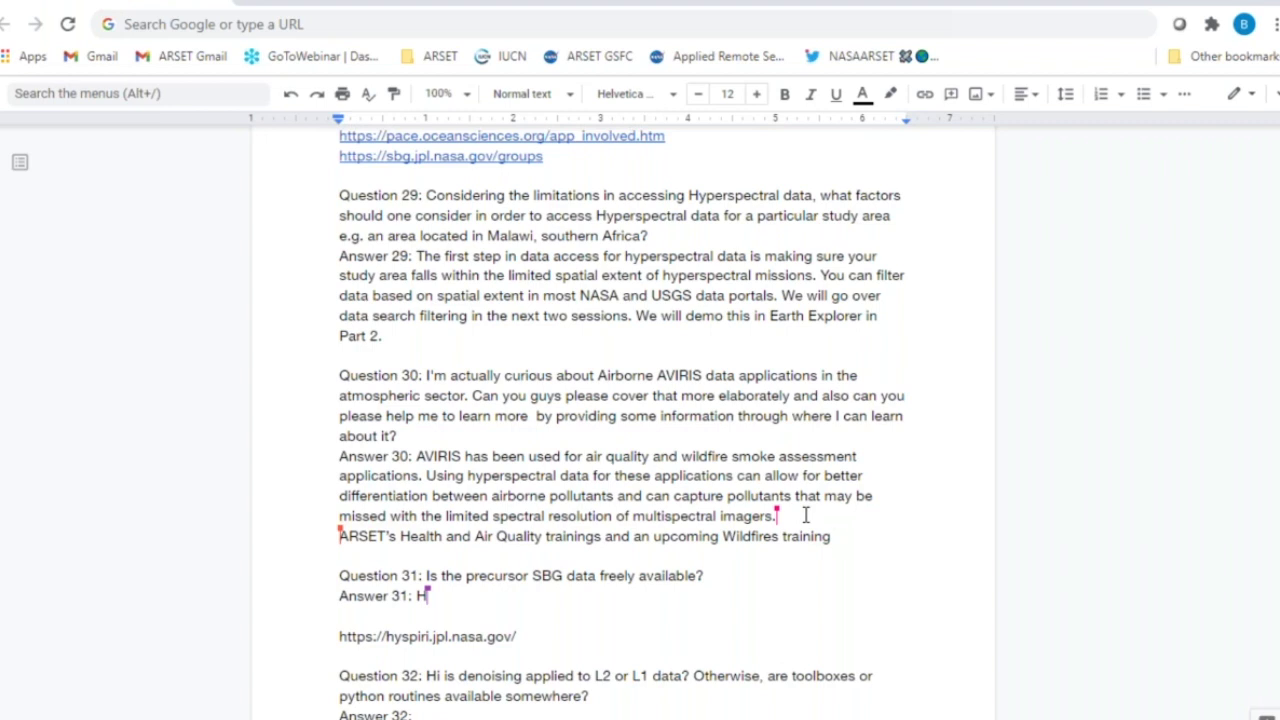
pyautogui.write('may touch upon this.')
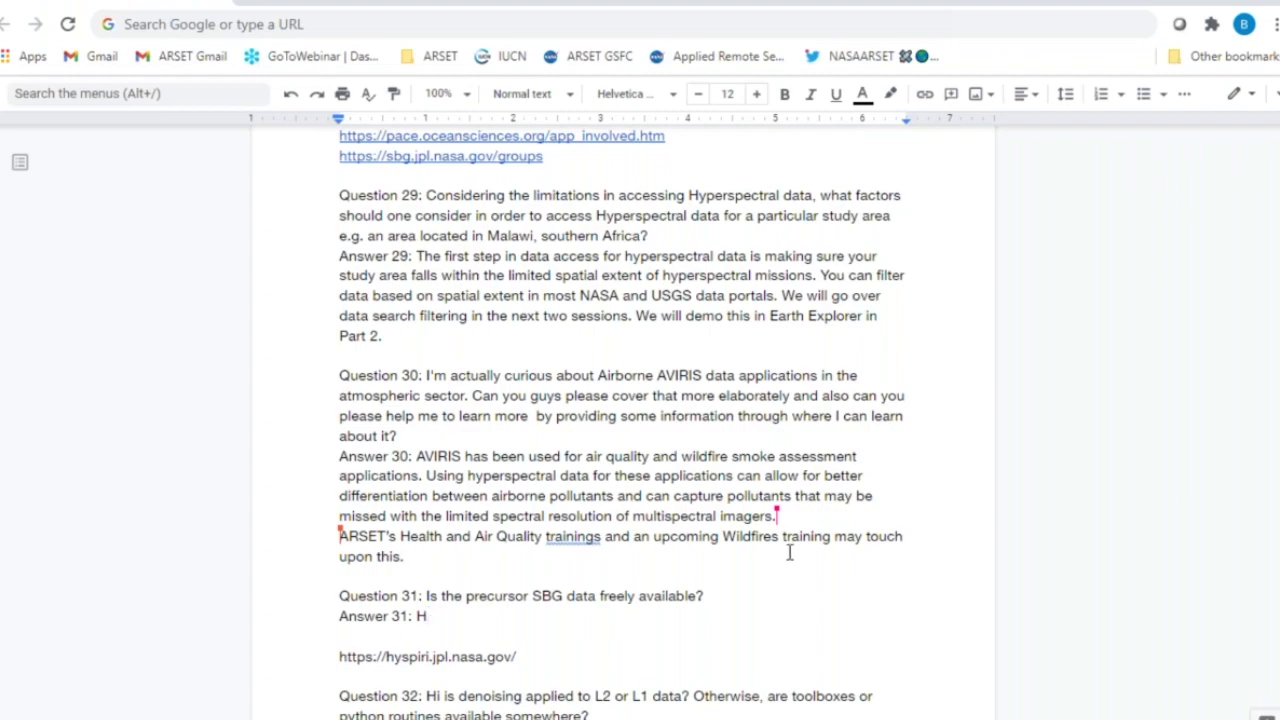
# - Go back toward the beginning of the question-and-answer document
pyautogui.scroll(20, 788, 550)
pyautogui.scroll(20, 801, 499)
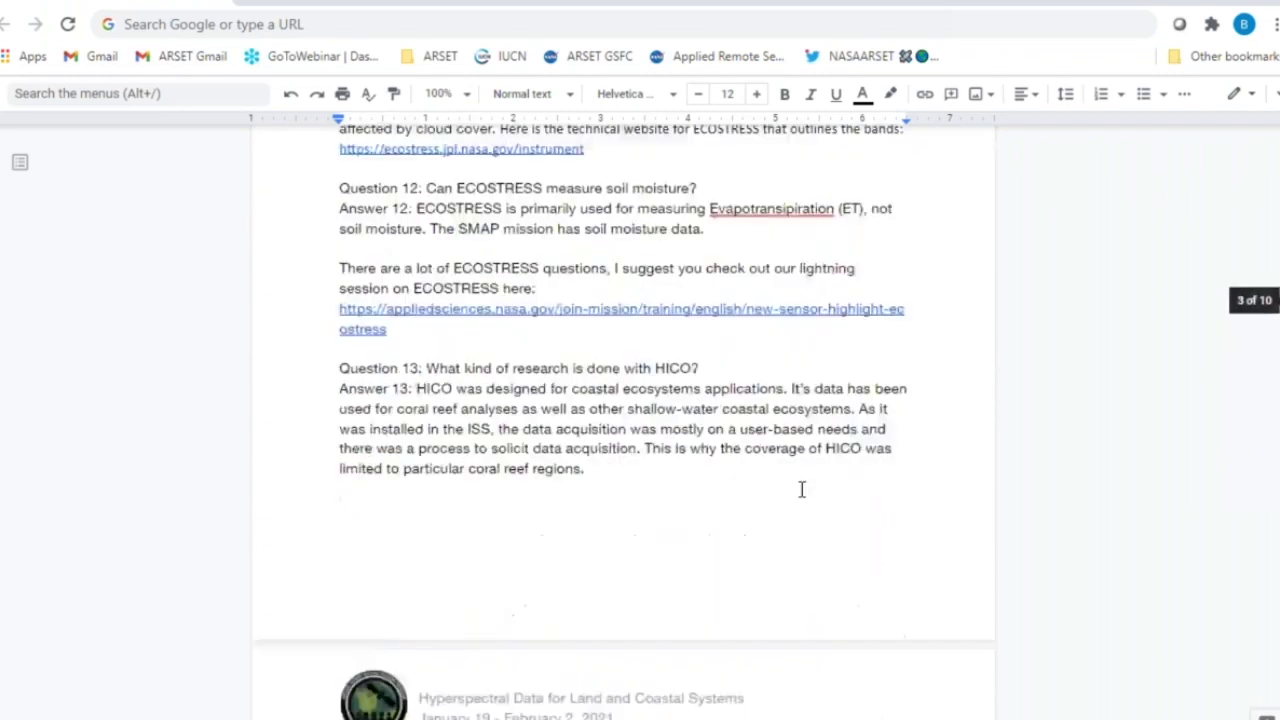